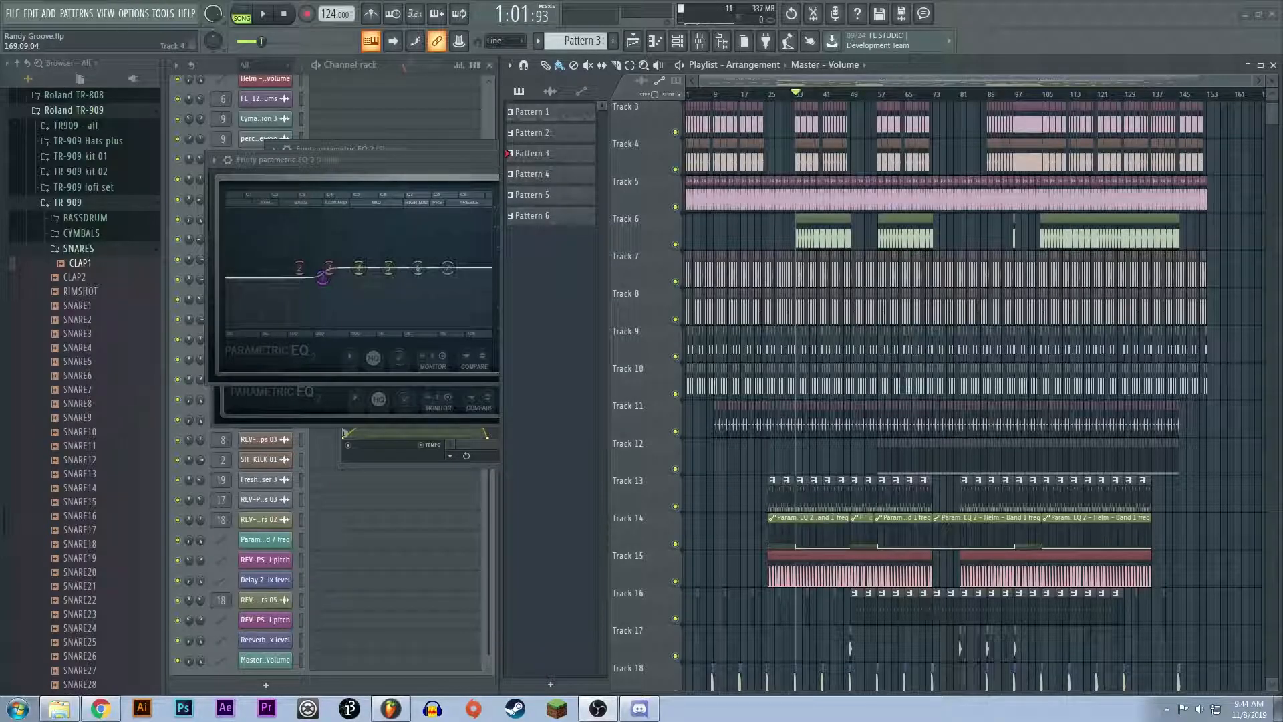
# Step: Highlight the arrangement section from bar 32 to about bar 73, and clear the time selection
pyautogui.moveTo(1249, 80)
pyautogui.mouseDown()
pyautogui.moveTo(935, 80)
pyautogui.moveTo(1270, 80)
pyautogui.moveTo(1256, 80)
pyautogui.mouseUp()
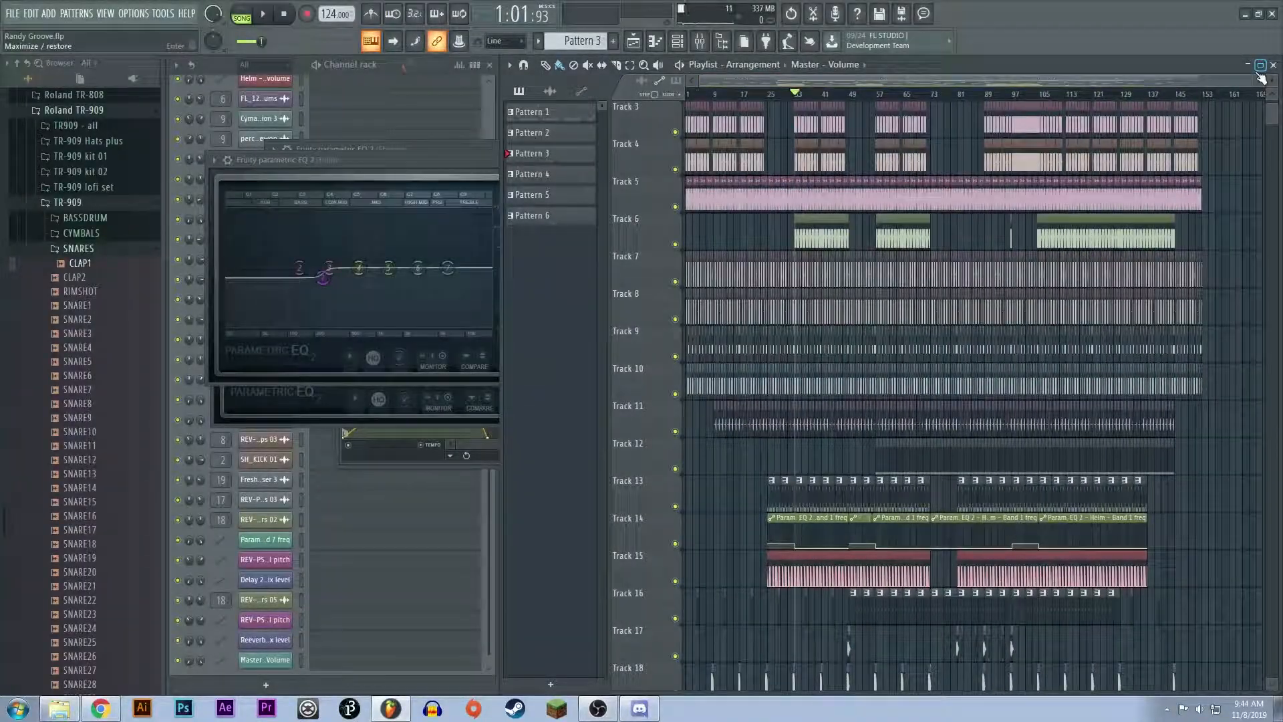
pyautogui.scroll(3, 708, 347)
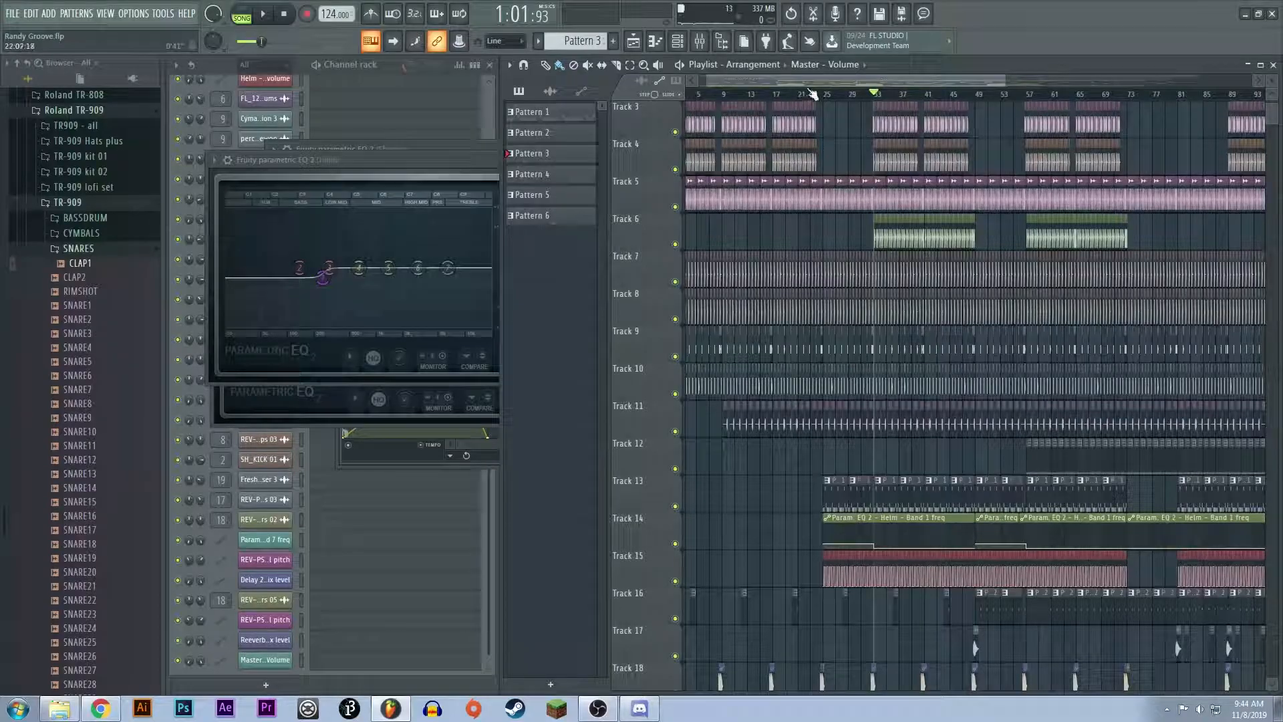
pyautogui.moveTo(809, 82); pyautogui.dragTo(673, 93)
pyautogui.click(750, 92)
pyautogui.rightClick(790, 92)
pyautogui.moveTo(894, 99); pyautogui.dragTo(1143, 100)
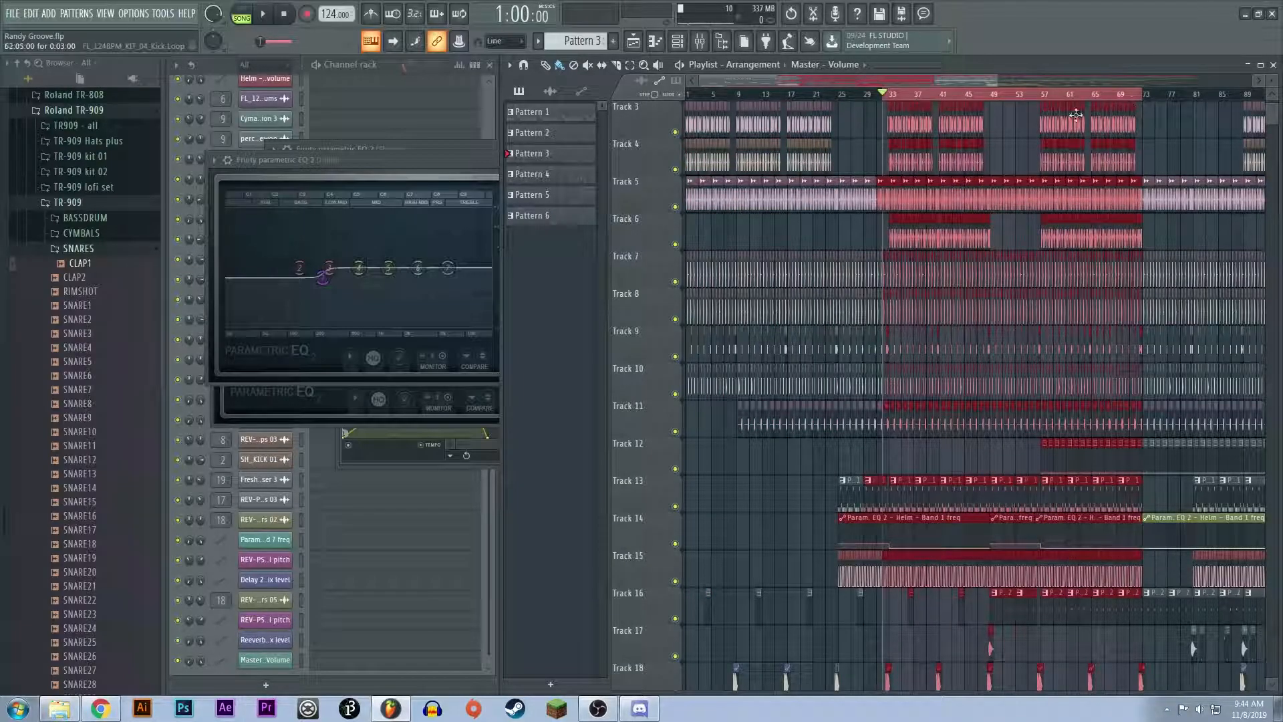
pyautogui.moveTo(992, 99); pyautogui.dragTo(1042, 99)
pyautogui.hotkey('ctrl', 'd')
# Step: Highlight a further section in the later part of the arrangement, and clear the time selection
pyautogui.moveTo(960, 80); pyautogui.dragTo(1067, 80)
pyautogui.moveTo(939, 99); pyautogui.dragTo(1076, 127)
pyautogui.hotkey('ctrl', 'd')
pyautogui.hotkey('ctrl', 'd')
# Step: Play the arrangement briefly from bar 103 and stop playback
pyautogui.scroll(-3, 881, 255)
pyautogui.scroll(2, 883, 408)
pyautogui.moveTo(1037, 83); pyautogui.dragTo(1091, 96)
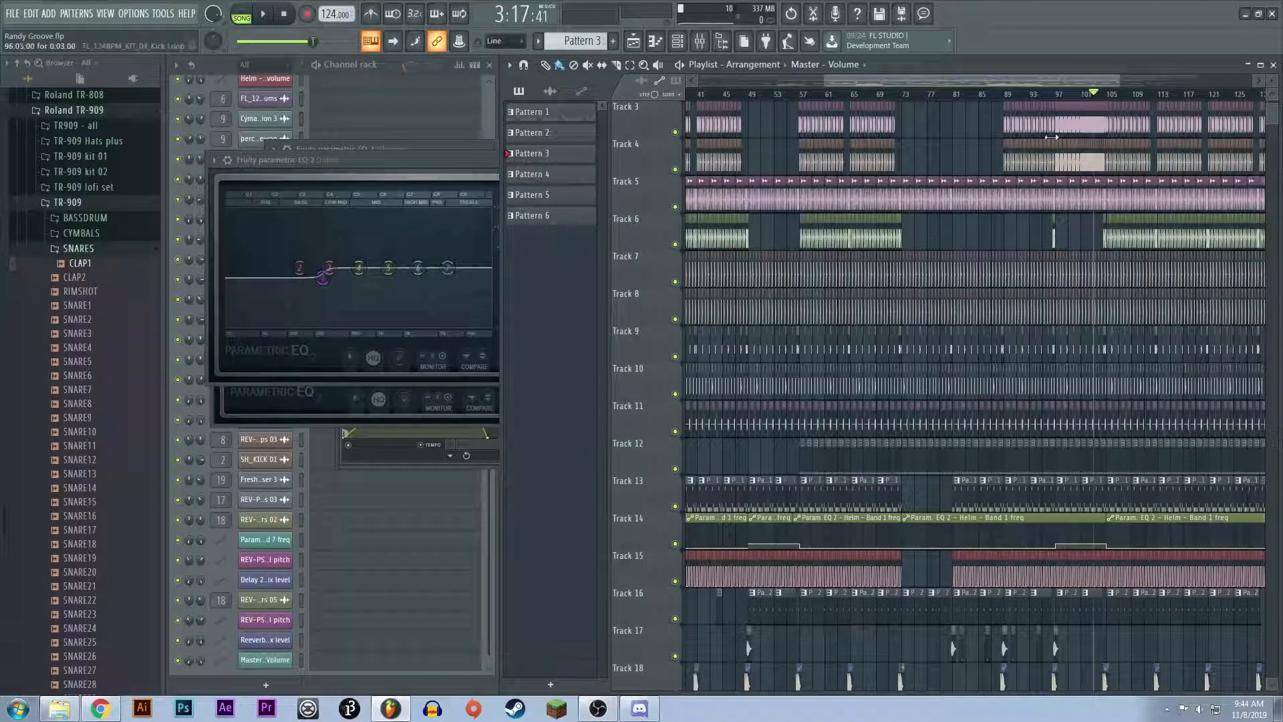
pyautogui.press('space')
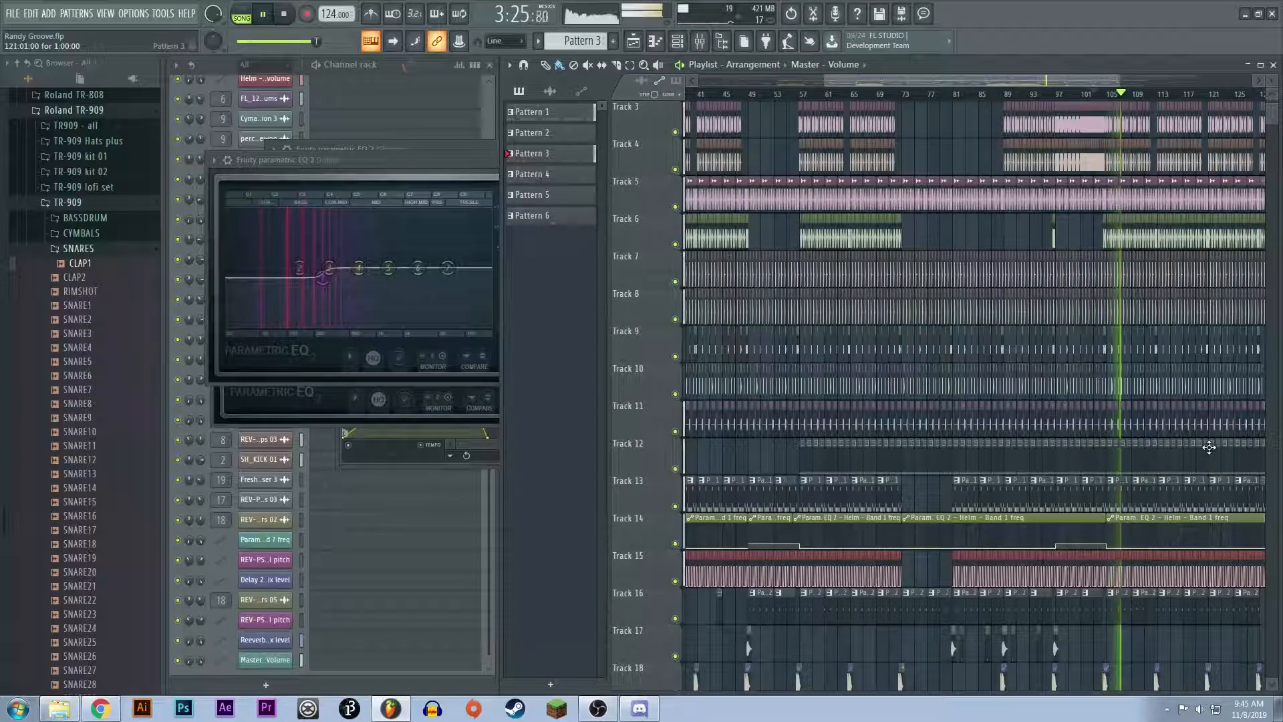
pyautogui.press('space')
# Step: Place the playhead at bar 31 and examine the arrangement from the automation in Track 1 down to the effects around Track 24
pyautogui.scroll(-4, 1189, 451)
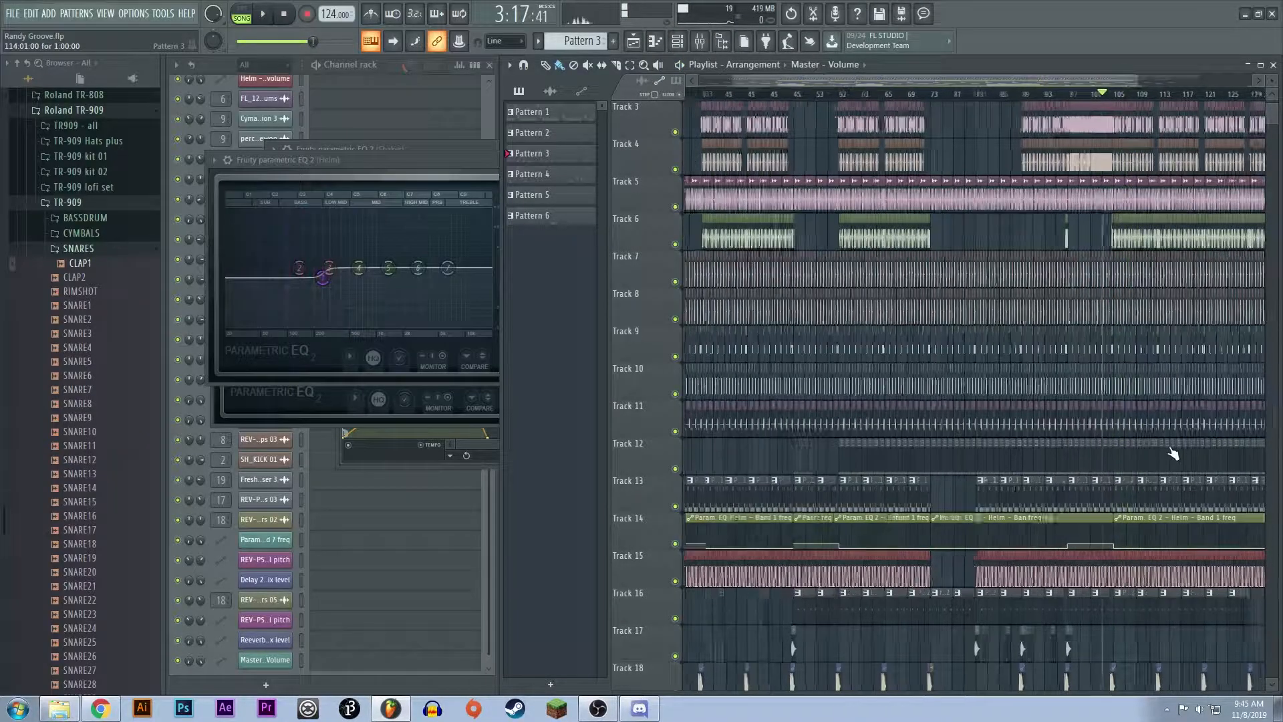
pyautogui.scroll(3, 1172, 451)
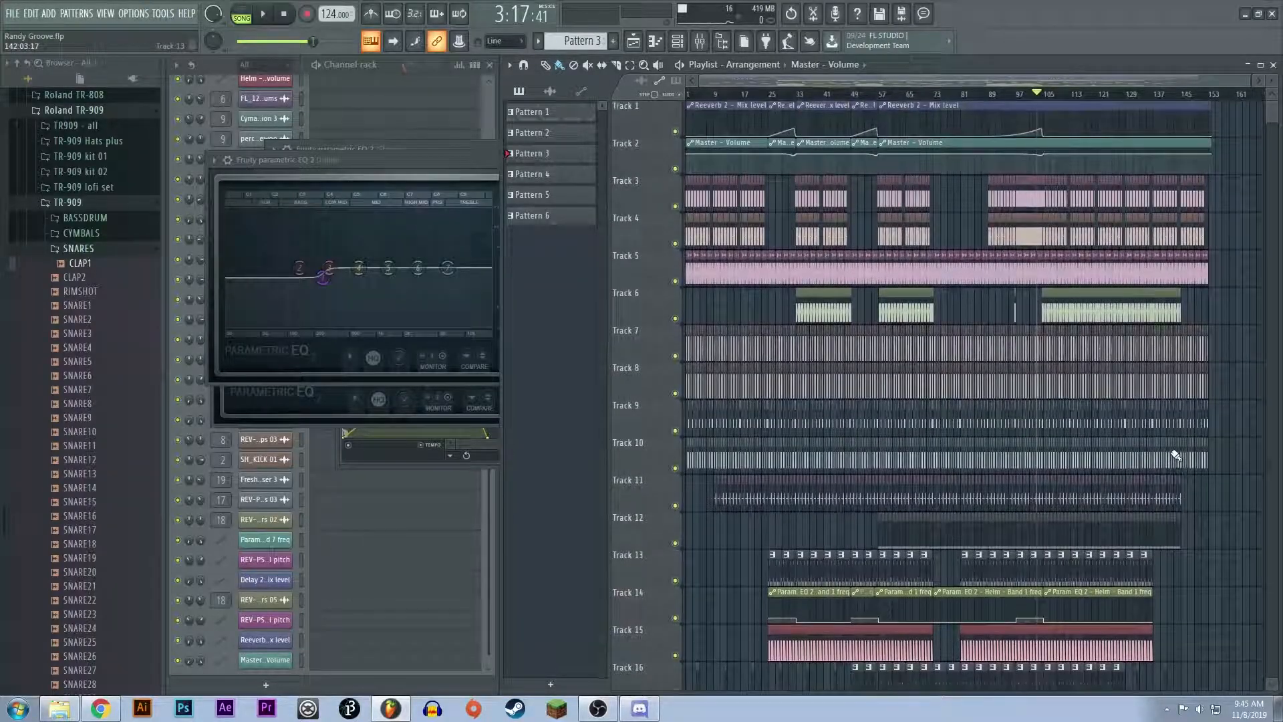
pyautogui.click(792, 97)
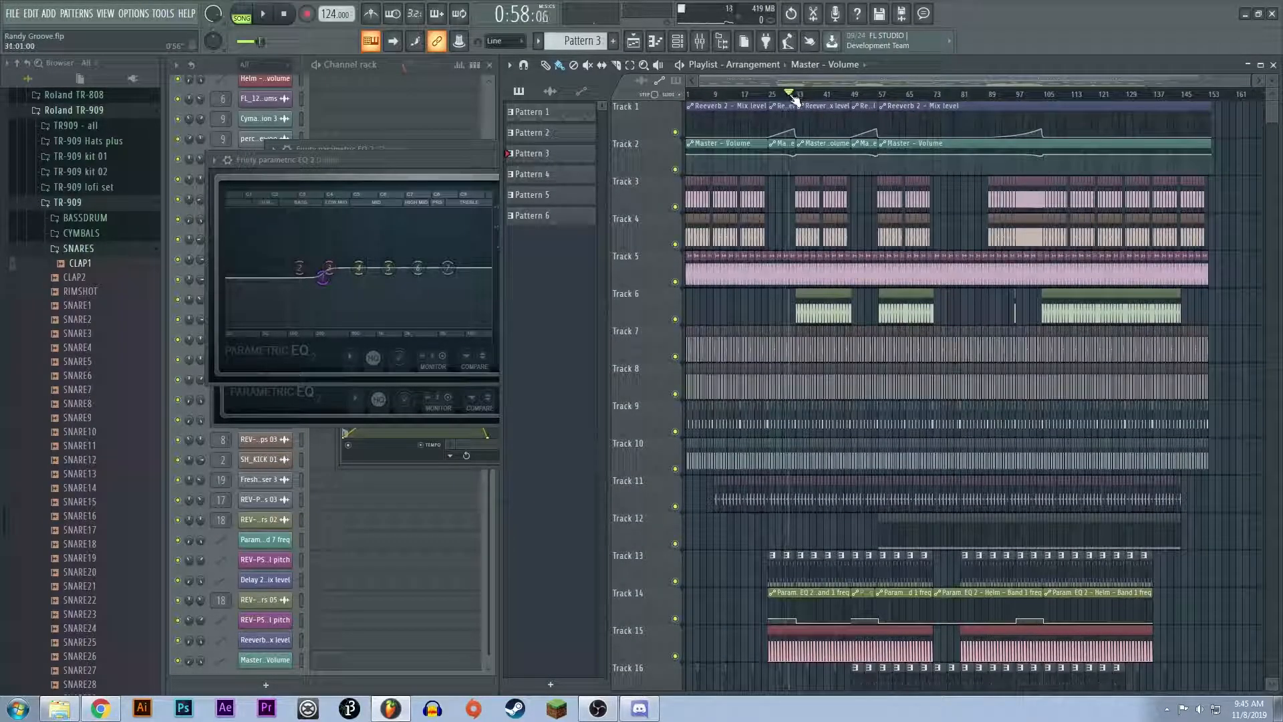
pyautogui.scroll(-4, 849, 401)
pyautogui.scroll(-4, 849, 402)
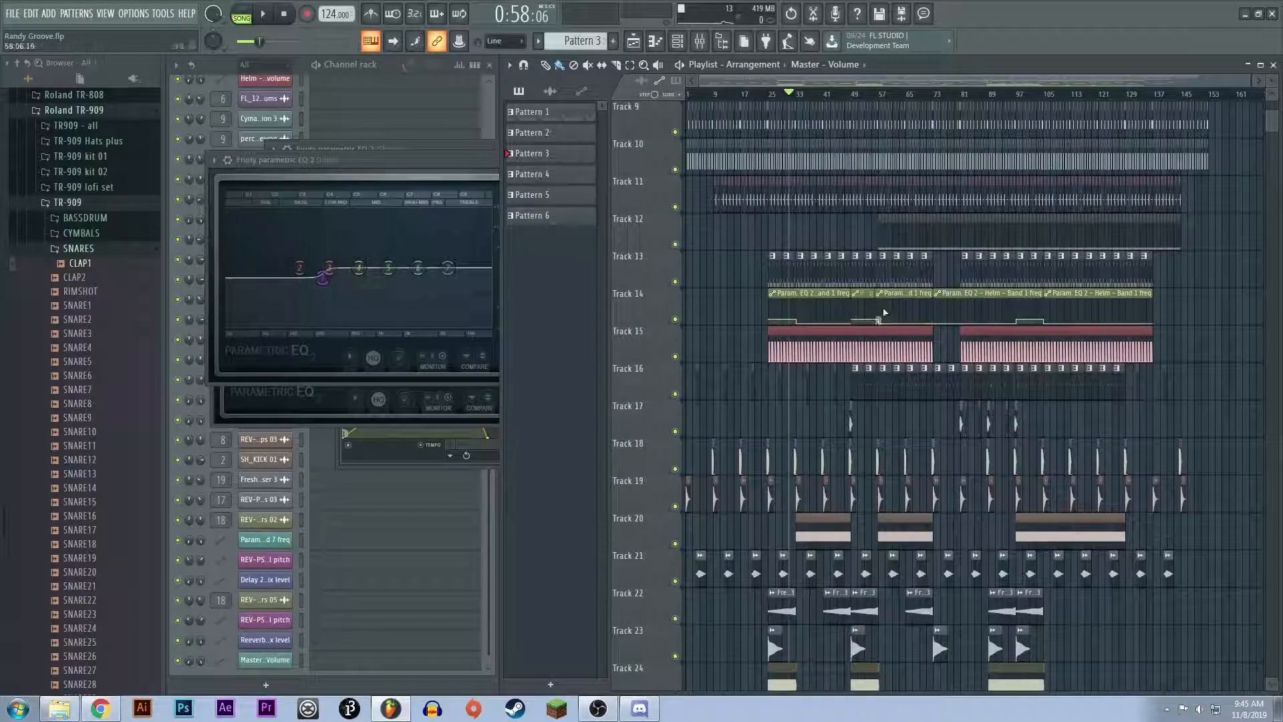
pyautogui.scroll(5, 850, 475)
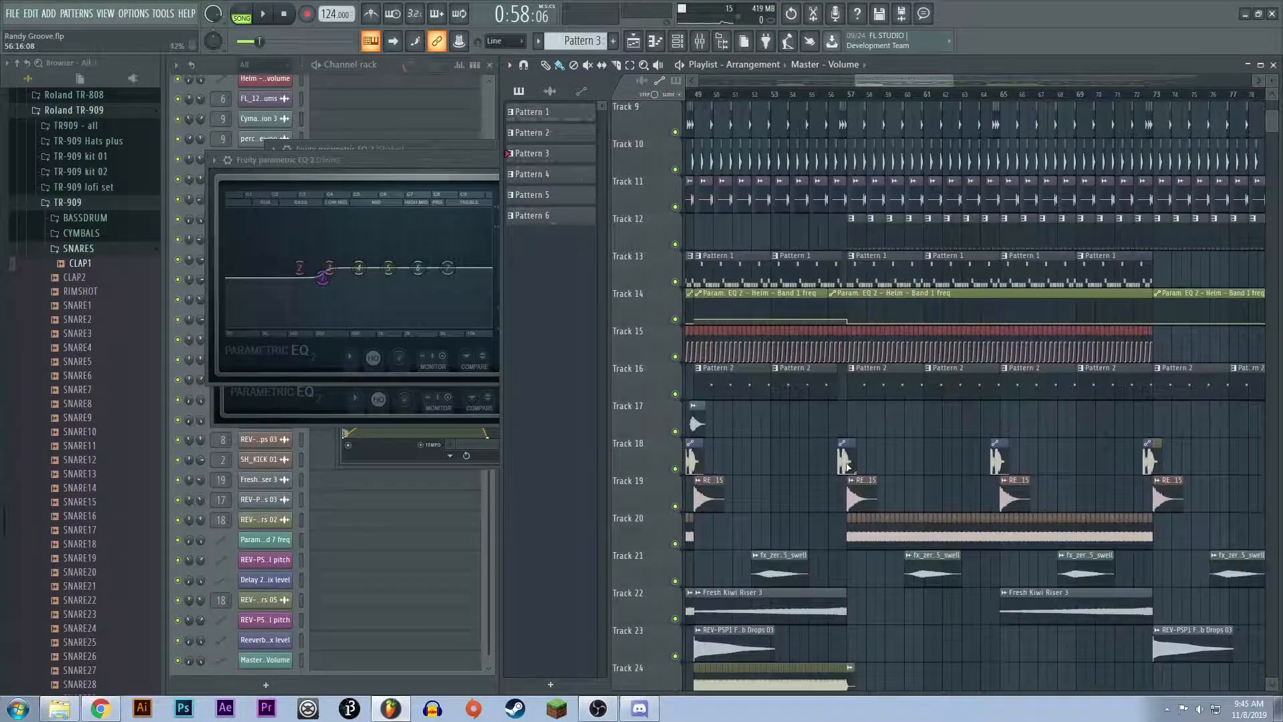
pyautogui.scroll(8, 847, 469)
pyautogui.scroll(-3, 935, 334)
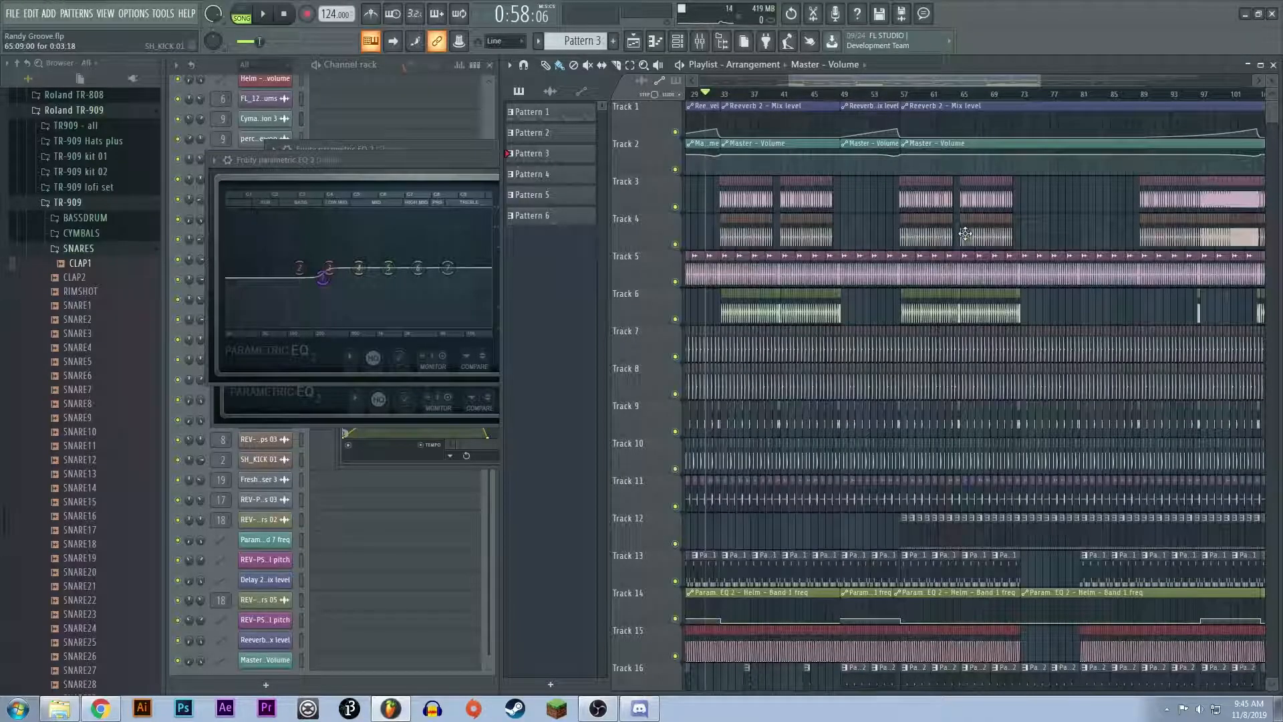
pyautogui.moveTo(967, 82); pyautogui.dragTo(853, 77)
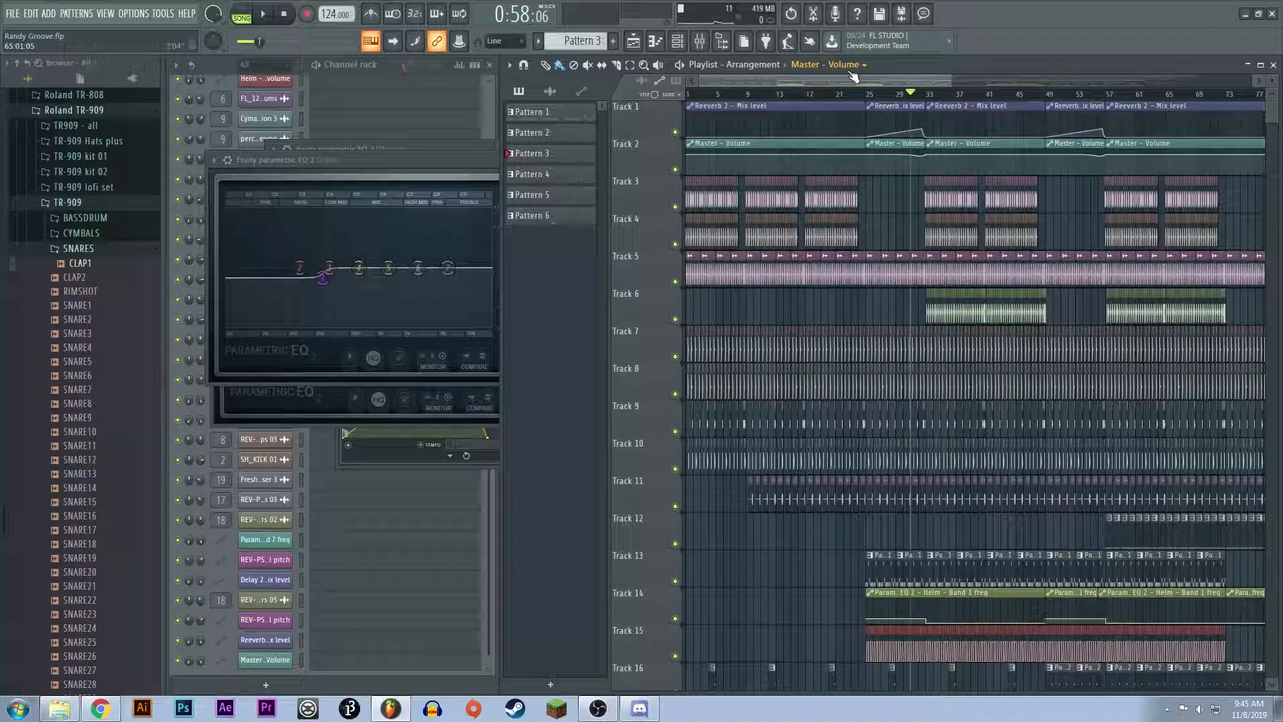
pyautogui.moveTo(856, 78); pyautogui.dragTo(873, 77)
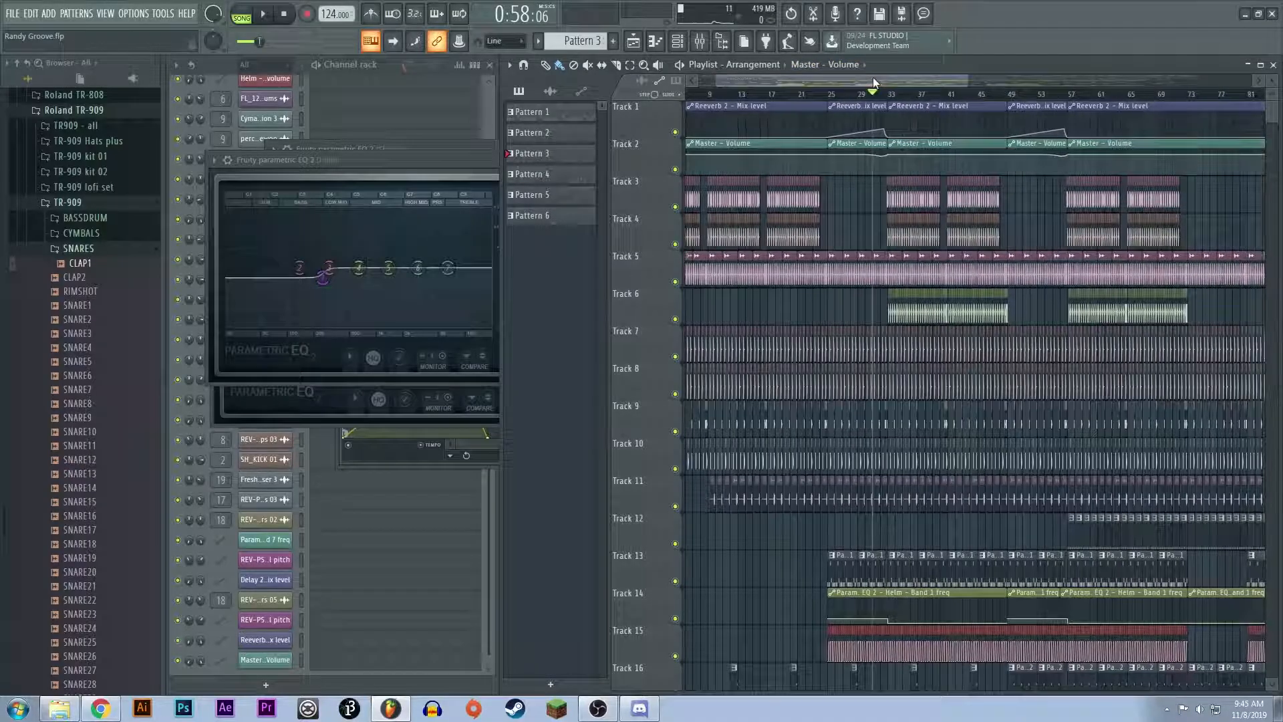
pyautogui.keyDown('ctrl'); pyautogui.scroll(3, 909, 274); pyautogui.keyUp('ctrl')
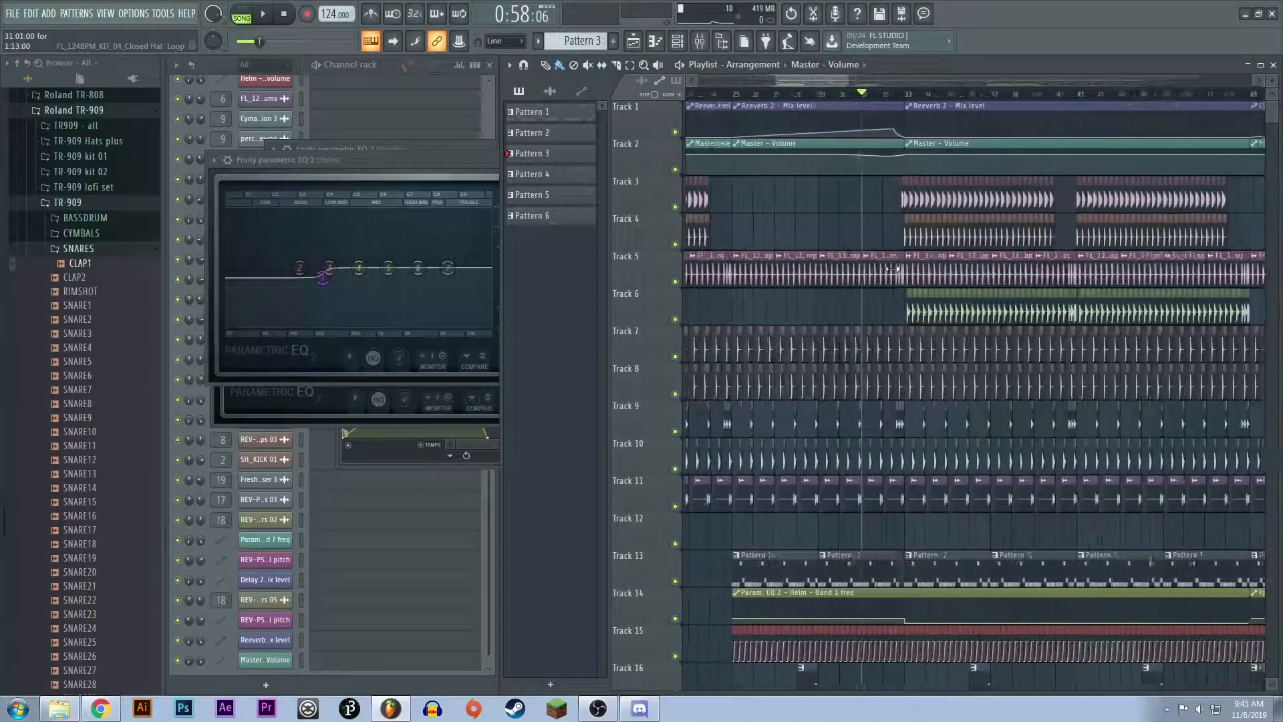
pyautogui.keyDown('ctrl'); pyautogui.scroll(-3, 908, 274); pyautogui.keyUp('ctrl')
pyautogui.scroll(-8, 1011, 264)
pyautogui.scroll(8, 965, 375)
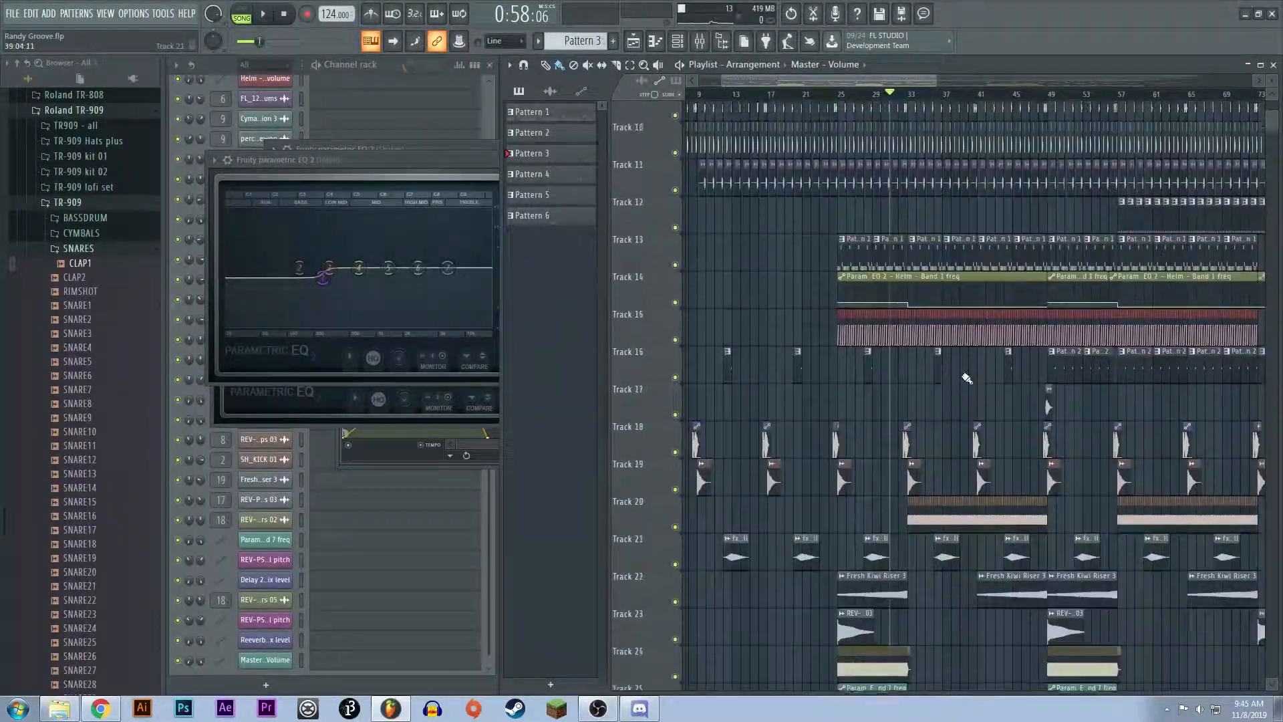
pyautogui.scroll(1, 967, 378)
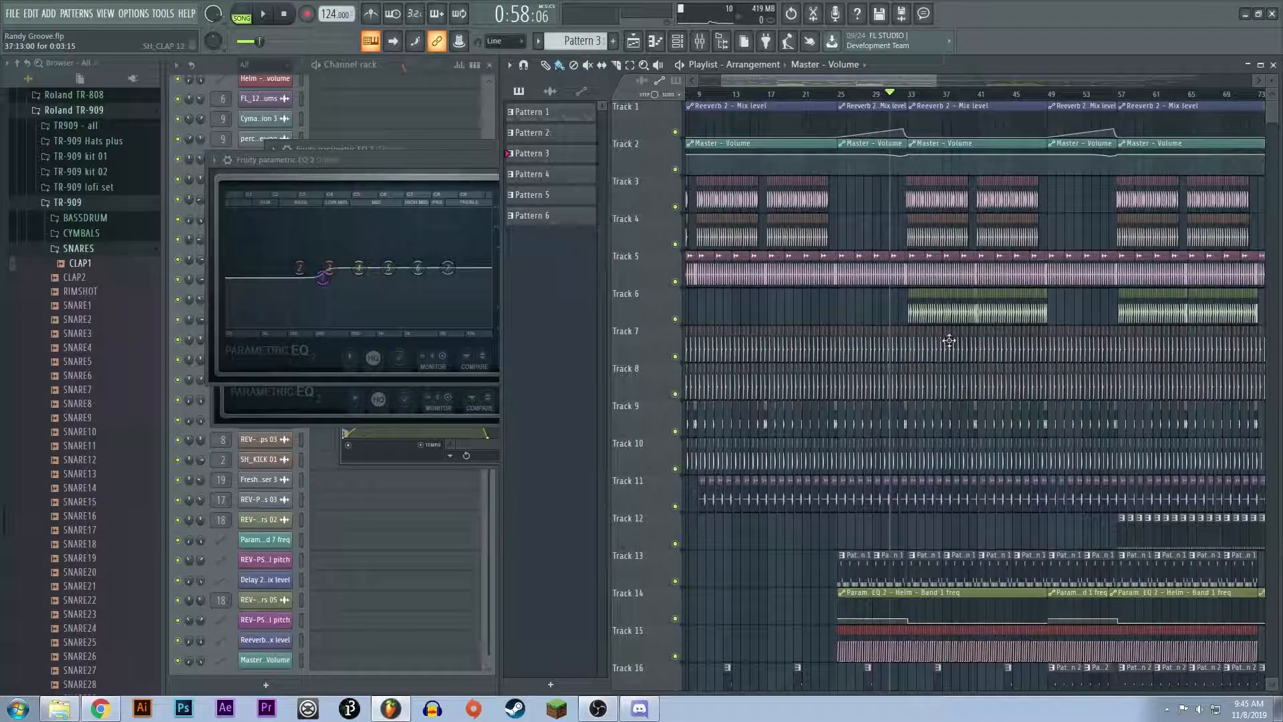
pyautogui.keyDown('ctrl'); pyautogui.scroll(-4, 948, 346); pyautogui.keyUp('ctrl')
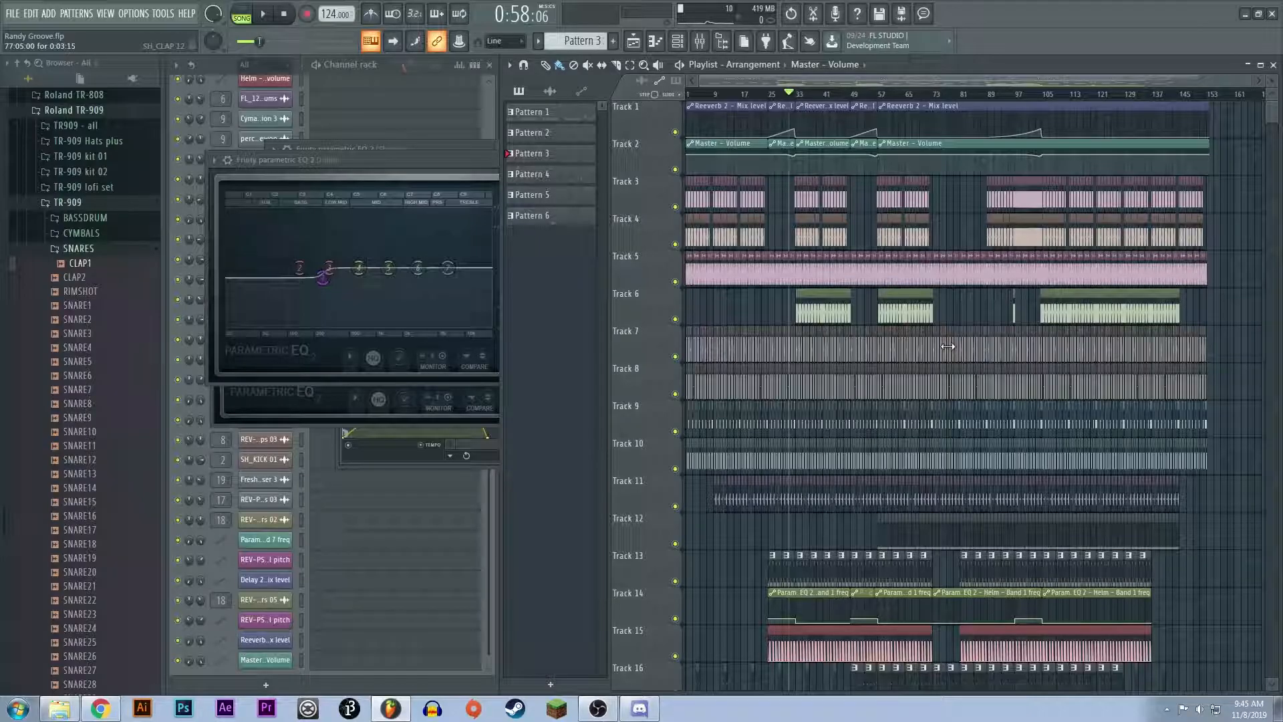
# Step: Select the time range from bar 33 to about bar 41 across the playlist for looped playback
pyautogui.keyDown('ctrl'); pyautogui.scroll(6, 831, 265); pyautogui.keyUp('ctrl')
pyautogui.moveTo(861, 80); pyautogui.dragTo(840, 79)
pyautogui.keyDown('ctrl'); pyautogui.scroll(4, 789, 220); pyautogui.keyUp('ctrl')
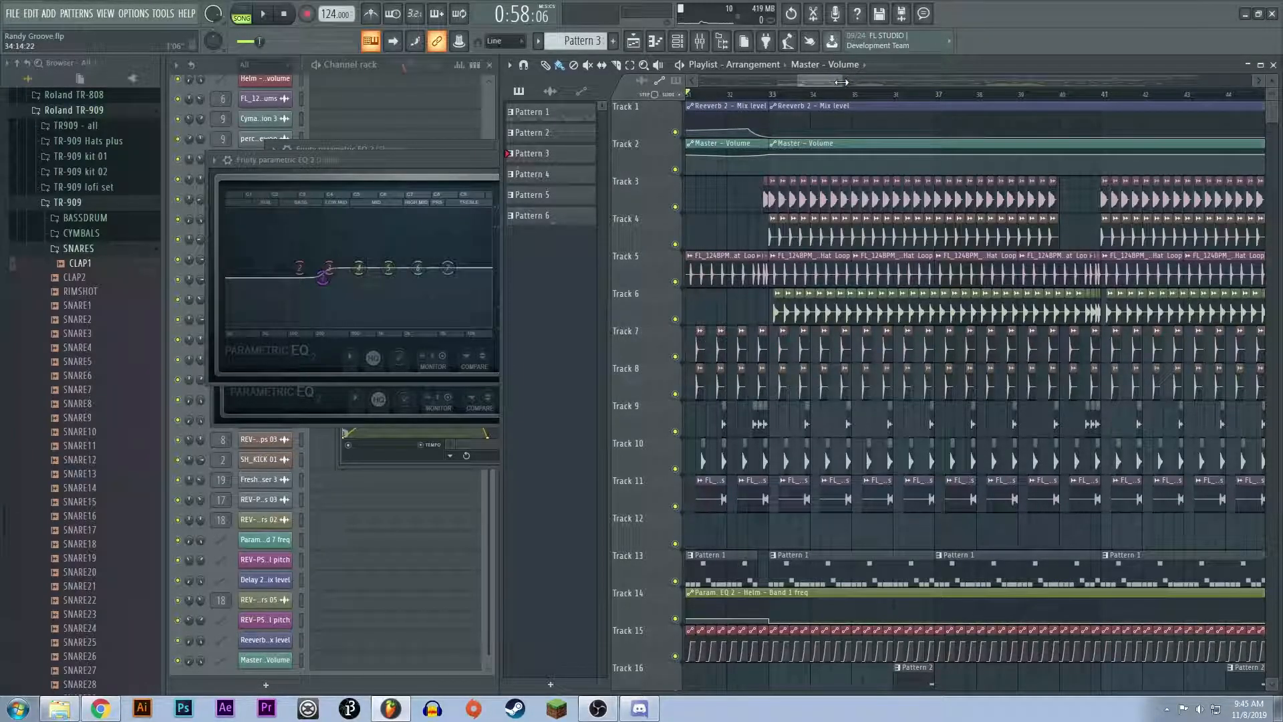
pyautogui.moveTo(773, 100); pyautogui.dragTo(1092, 129)
pyautogui.scroll(3, 770, 336)
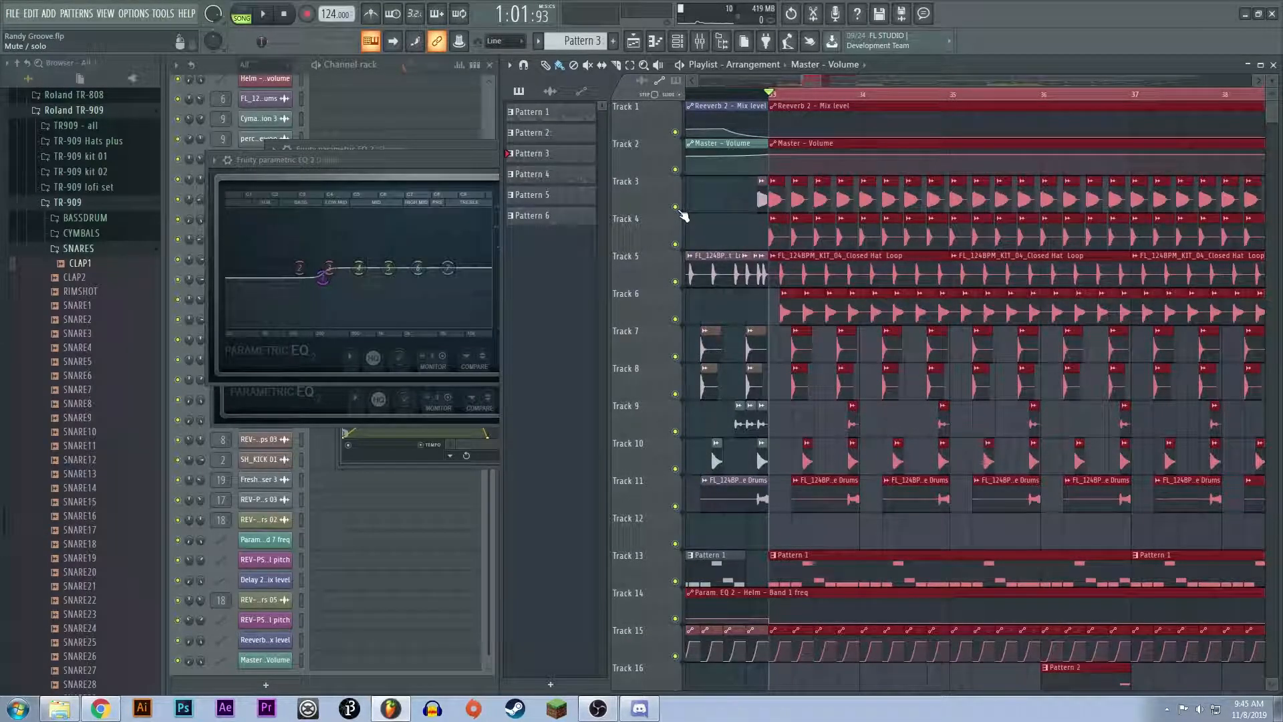
# Step: Mute every track from Track 5 onward and audition the kick layers on Tracks 3 and 4 from bar 33
pyautogui.rightClick(677, 208)
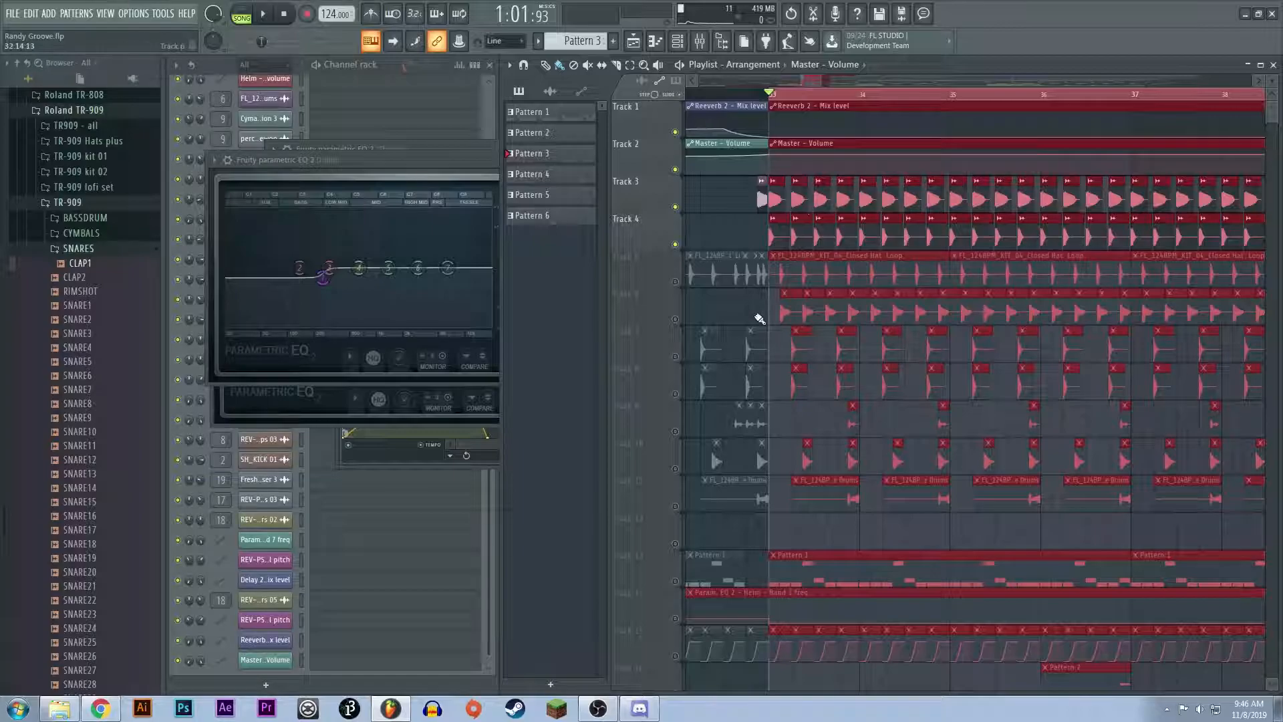
pyautogui.scroll(4, 804, 418)
pyautogui.press('space')
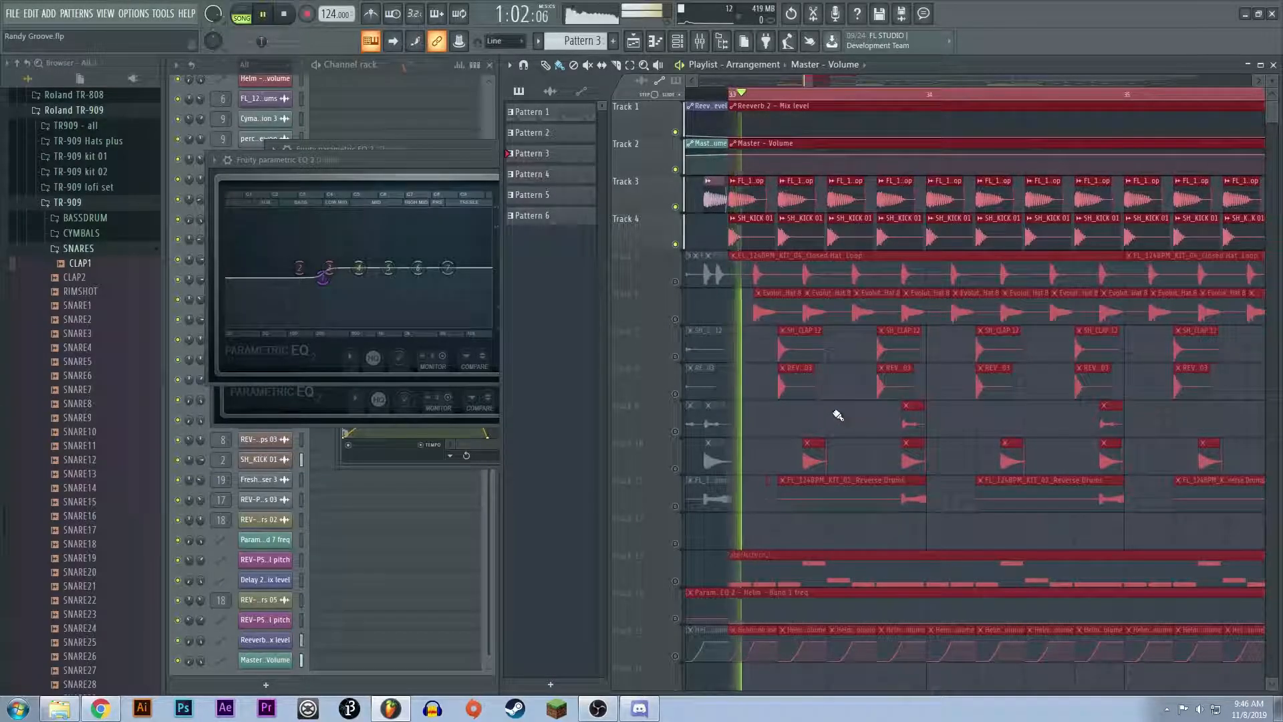
pyautogui.press('space')
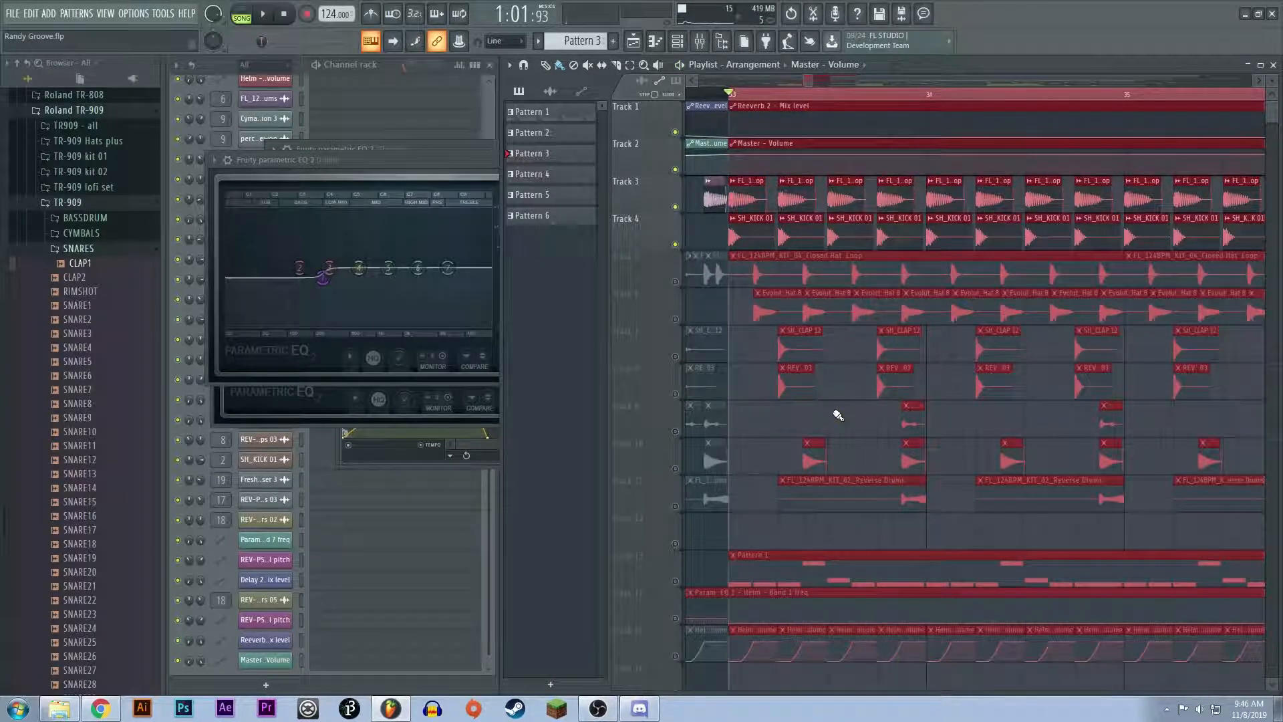
pyautogui.press('space')
pyautogui.press('space')
# Step: Mute Track 4 and audition the kick loop on Track 3 alone
pyautogui.click(676, 246)
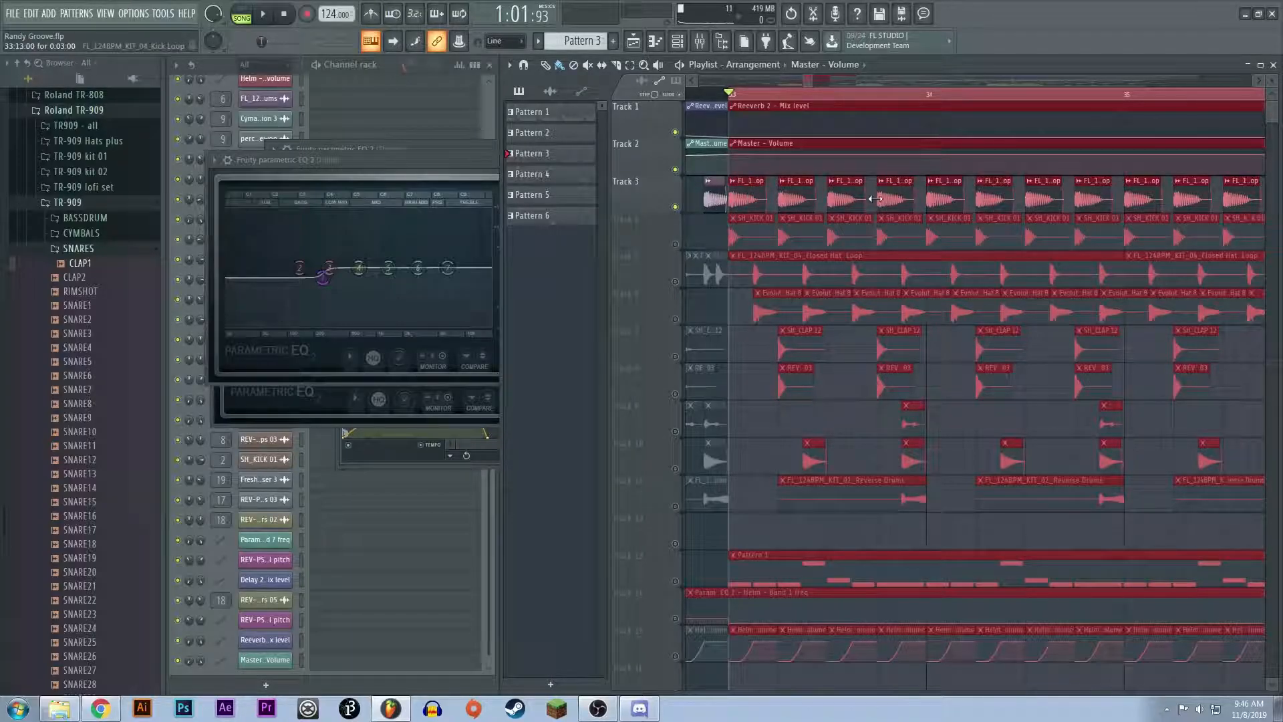
pyautogui.press('space')
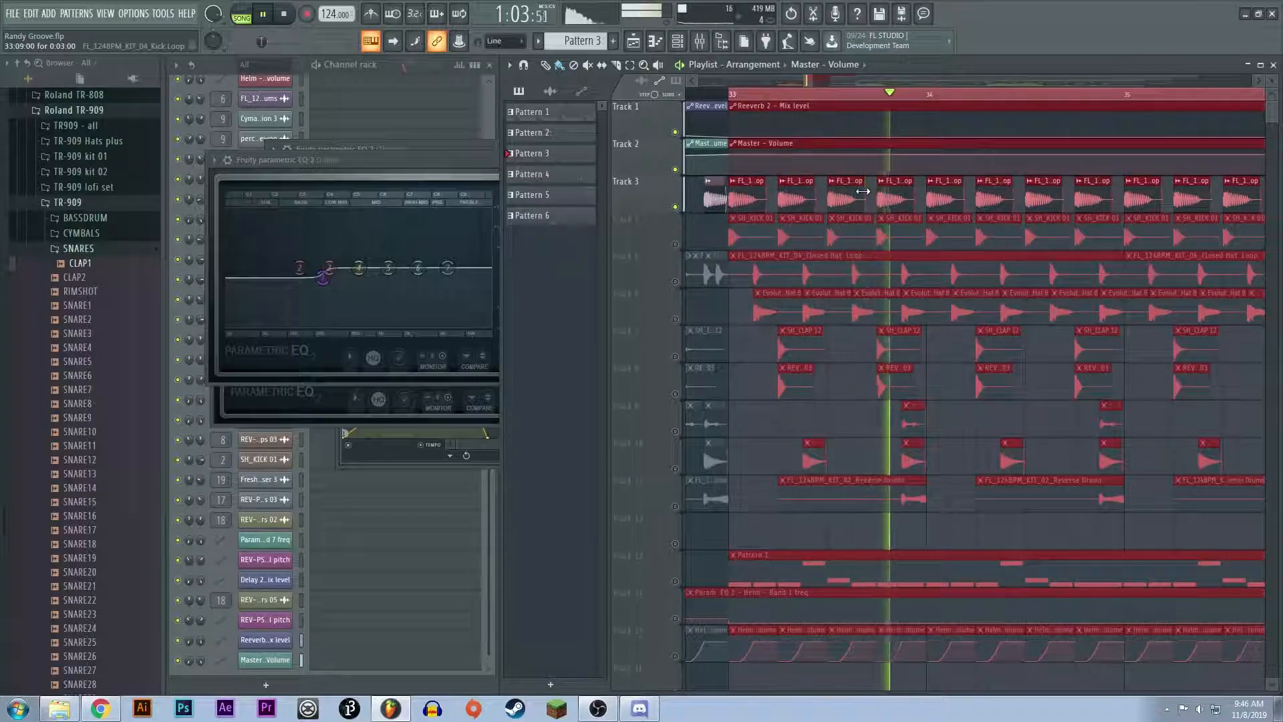
pyautogui.press('space')
# Step: Open the mixer and the kick loop channel's first Fruity parametric EQ 2, and close the Helm channel's EQ window
pyautogui.click(699, 42)
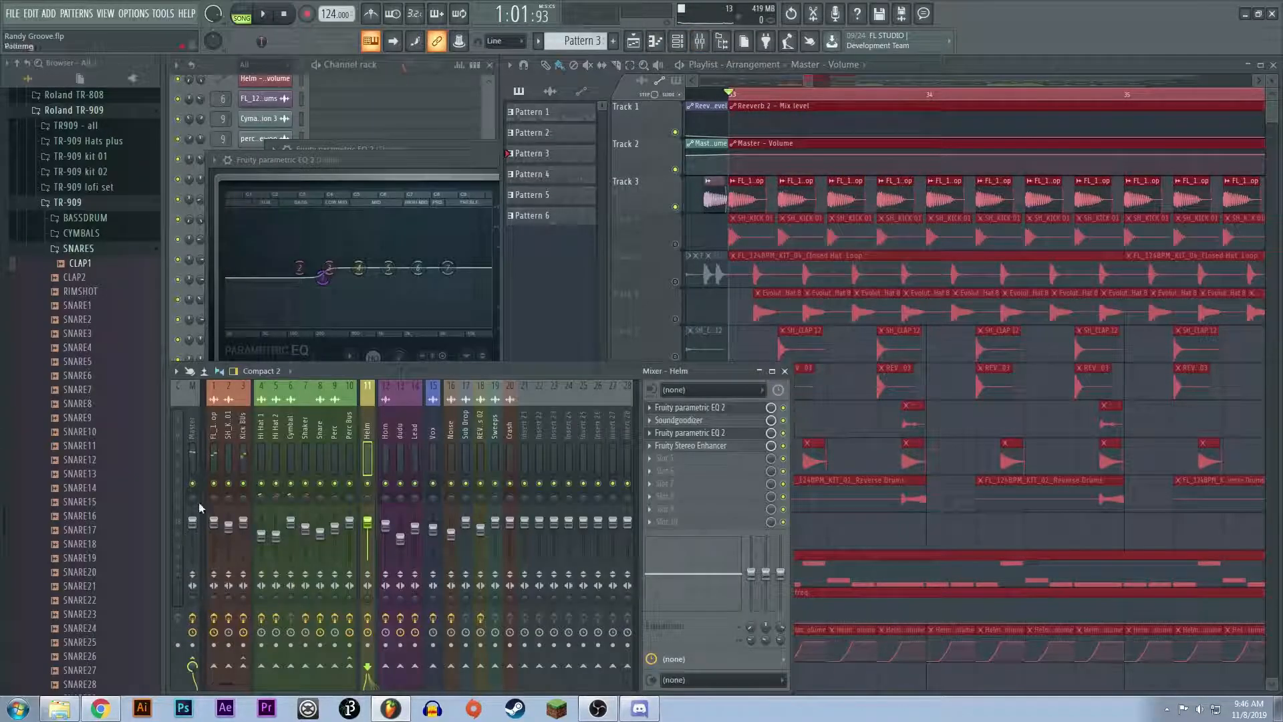
pyautogui.click(718, 421)
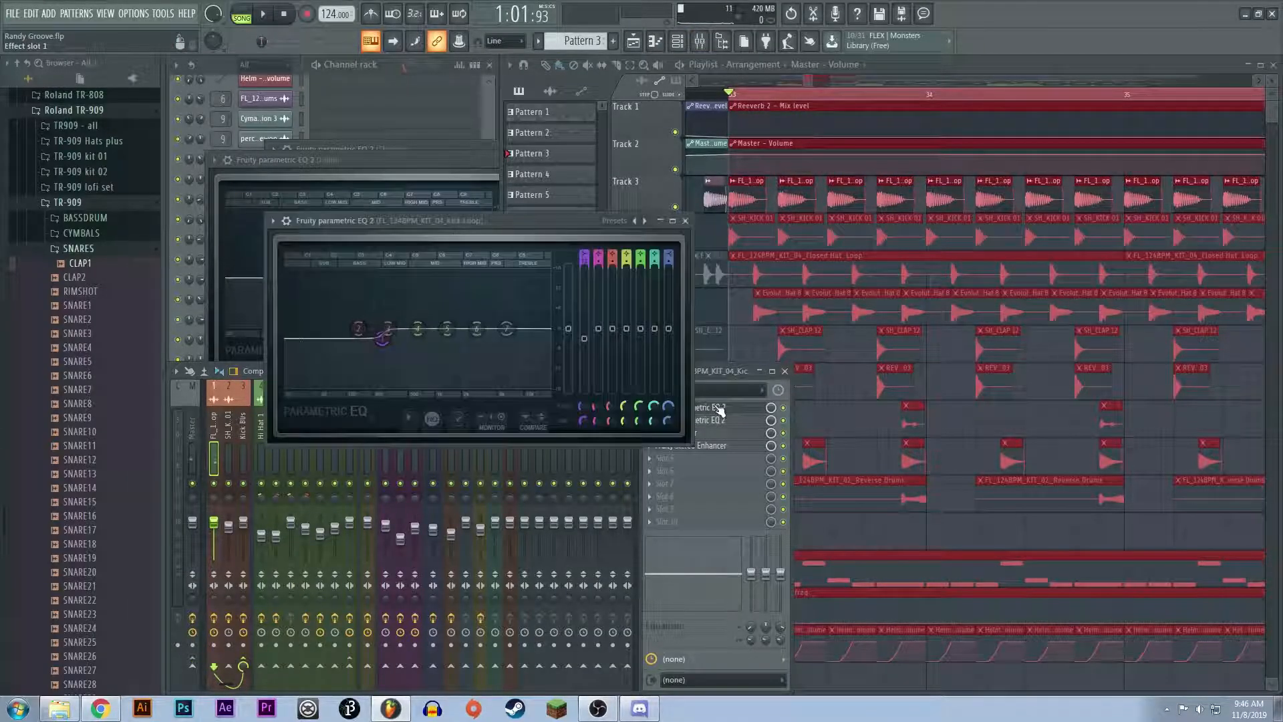
pyautogui.click(398, 152)
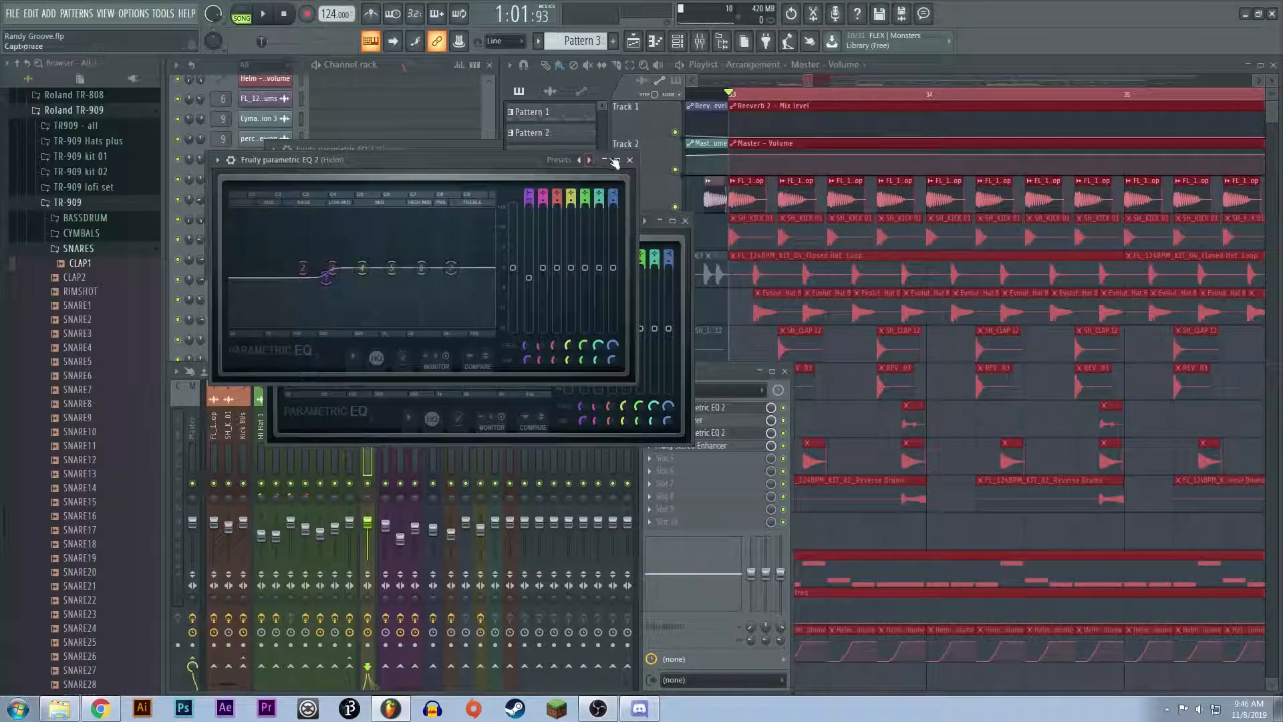
pyautogui.click(626, 159)
# Step: Close the remaining unrelated plugin windows, including the Shaker channel's Fruity parametric EQ 2 and Fruity Love Philter
pyautogui.click(443, 154)
pyautogui.click(562, 159)
pyautogui.click(457, 149)
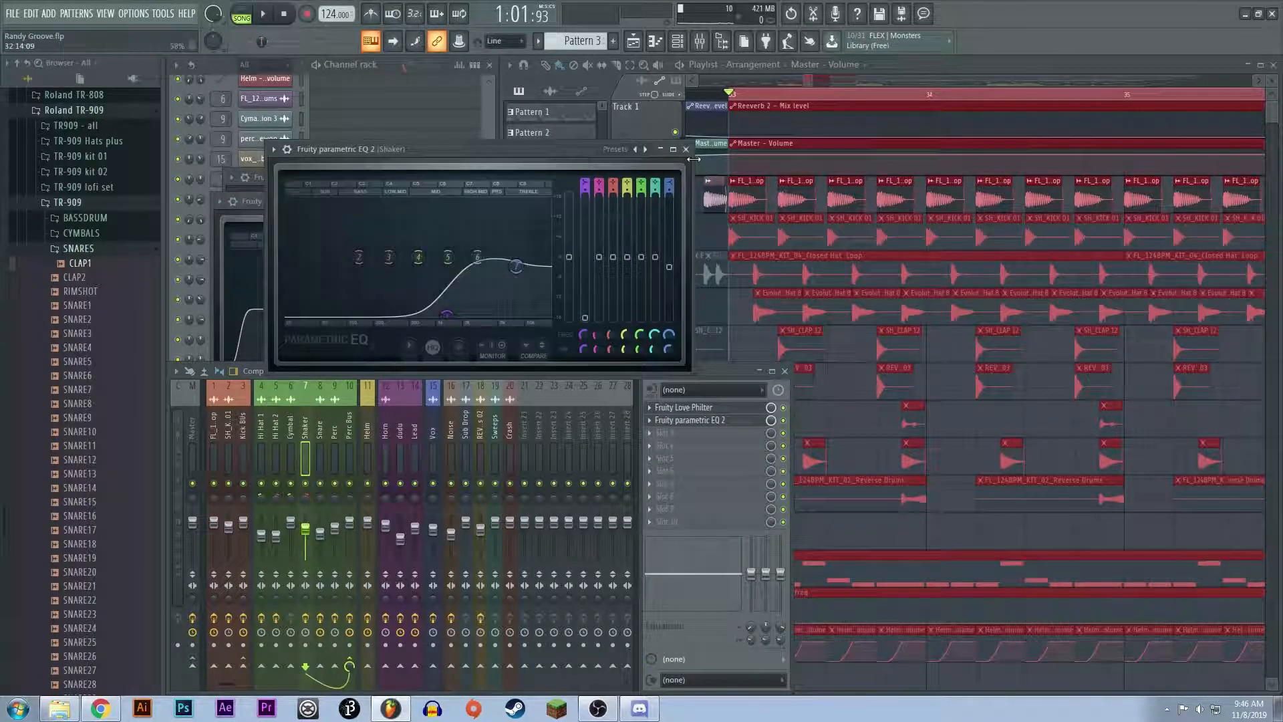
pyautogui.click(686, 150)
pyautogui.click(484, 201)
pyautogui.click(633, 201)
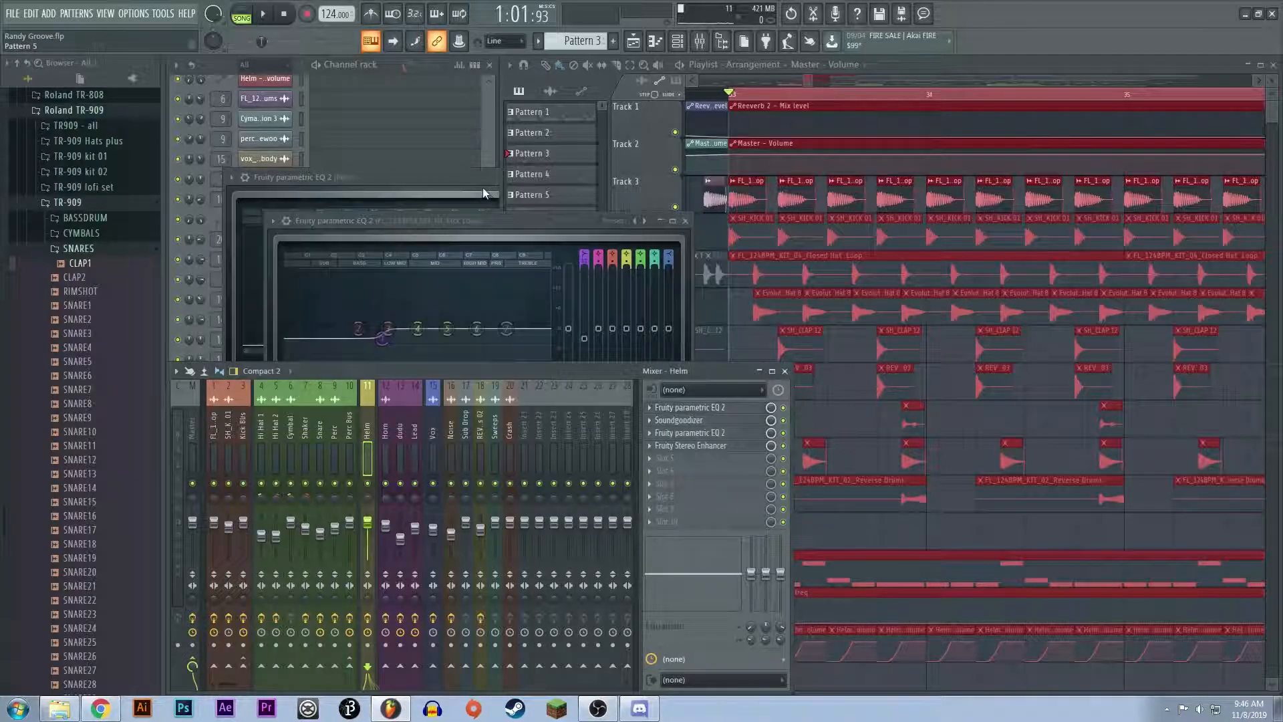
pyautogui.click(484, 182)
pyautogui.click(646, 177)
pyautogui.click(505, 191)
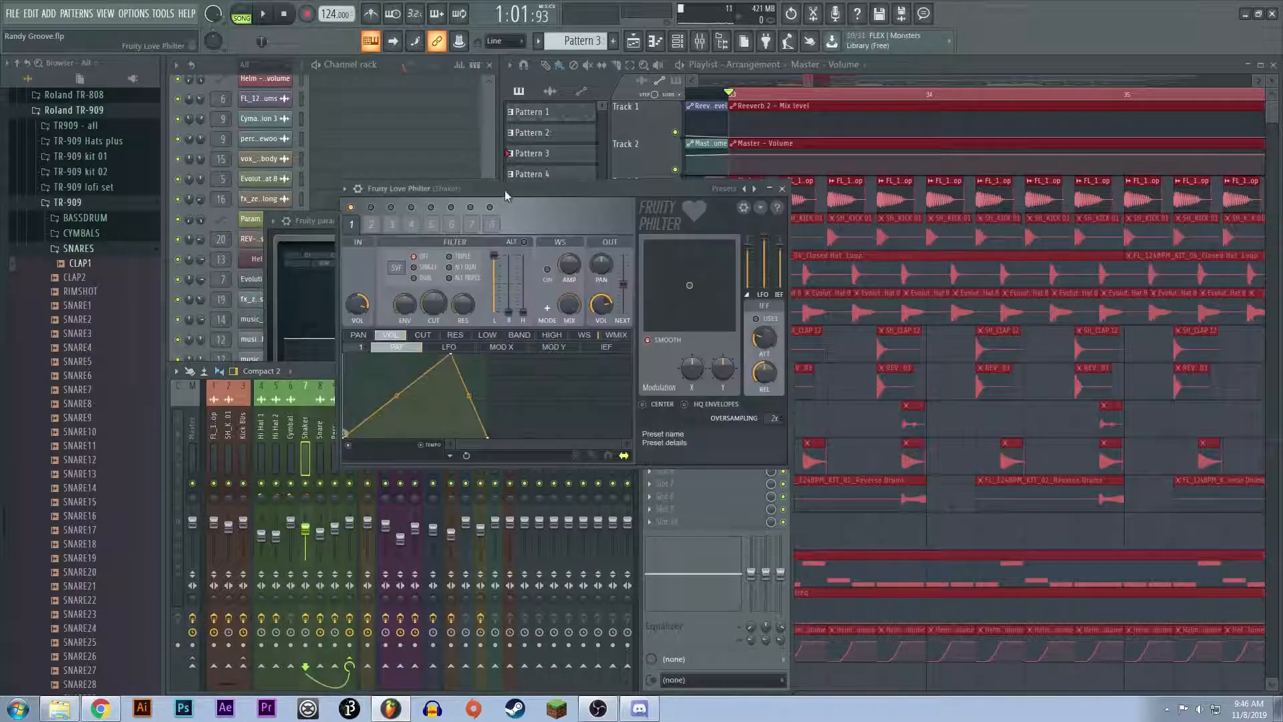
pyautogui.click(781, 189)
# Step: Inspect the curves of both Fruity parametric EQ 2 effects on the kick loop channel, and reopen the first one
pyautogui.moveTo(478, 220); pyautogui.dragTo(433, 203)
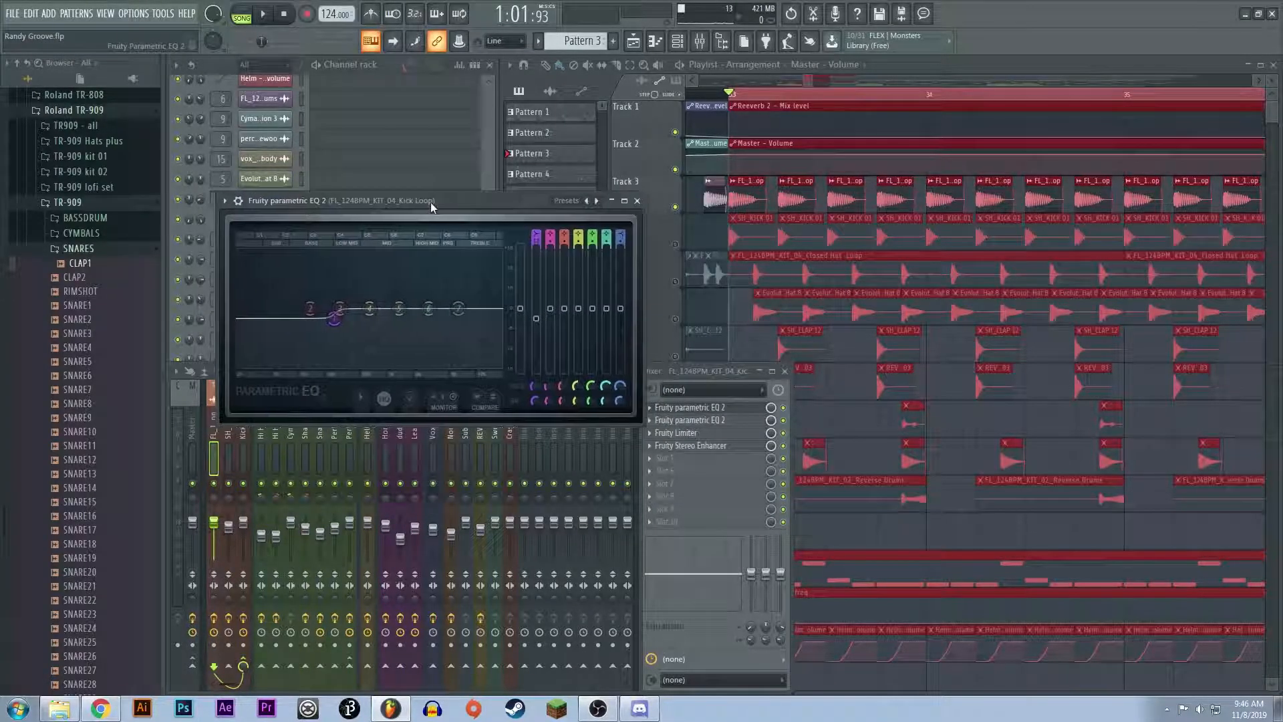
pyautogui.click(639, 201)
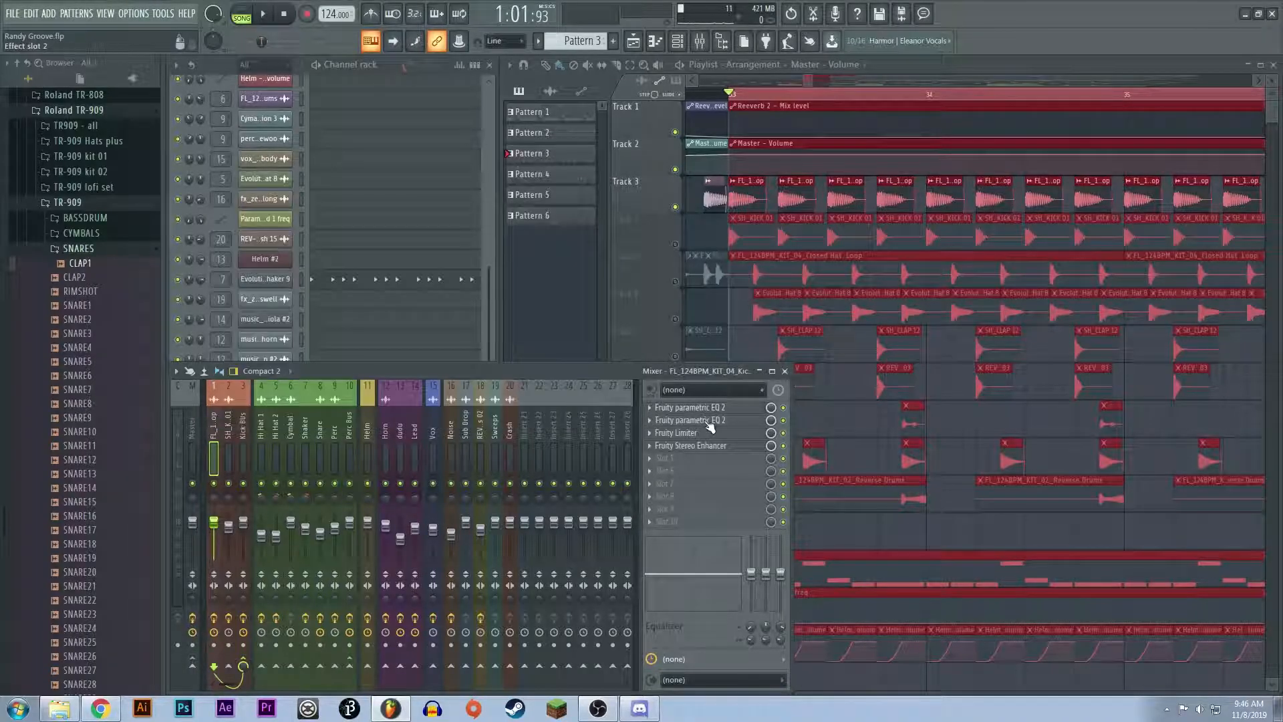
pyautogui.click(708, 422)
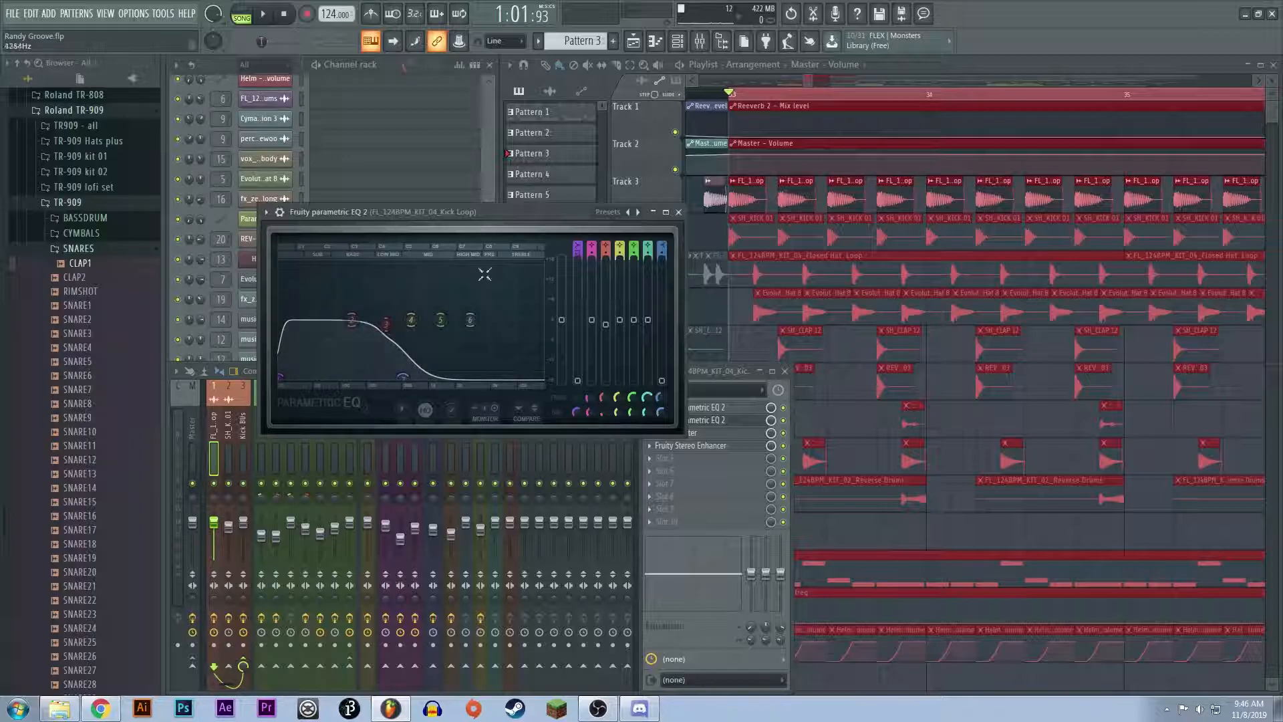
pyautogui.click(678, 212)
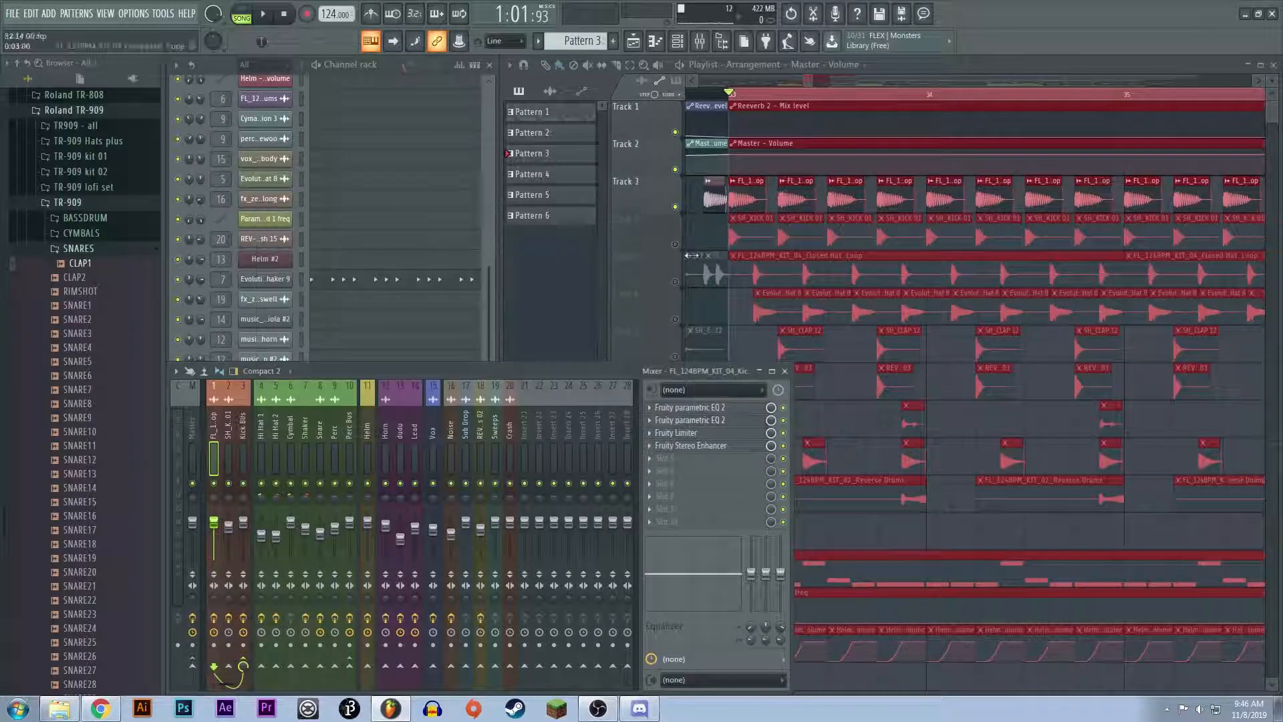
pyautogui.click(708, 419)
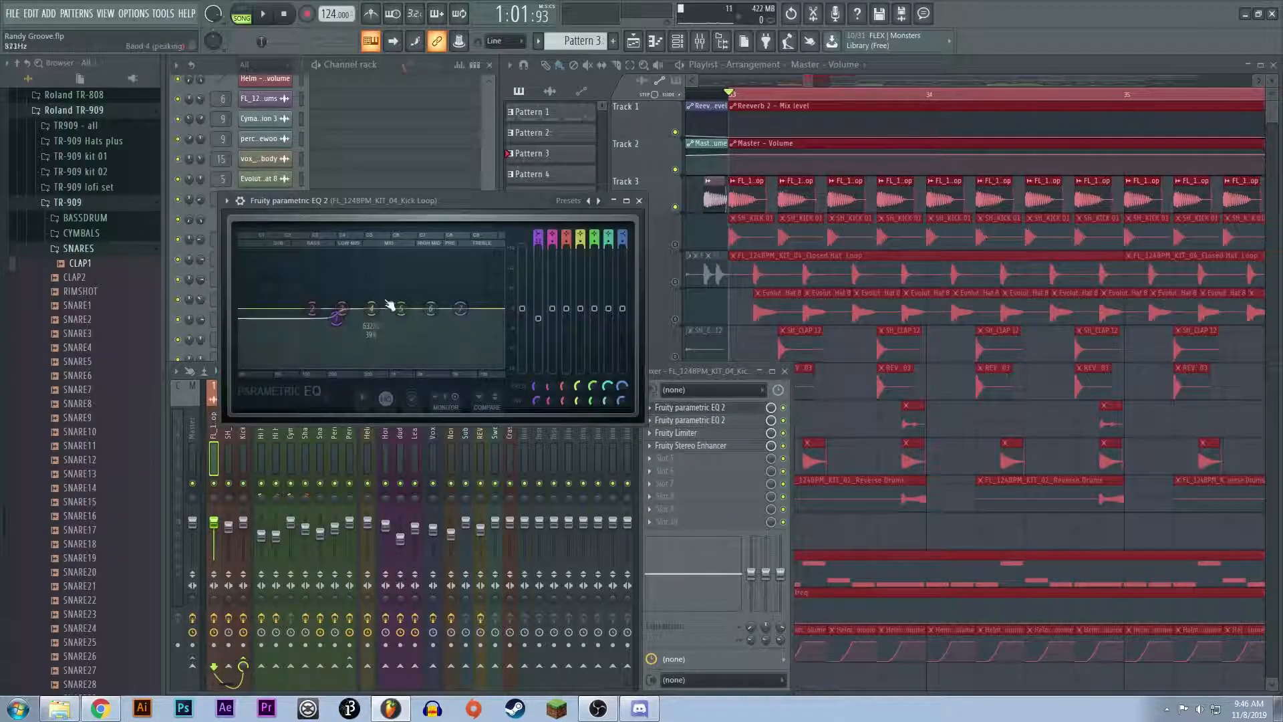
# Step: Enlarge the kick loop channel's Fruity parametric EQ 2 to examine its curve, restore its size and close it
pyautogui.click(632, 204)
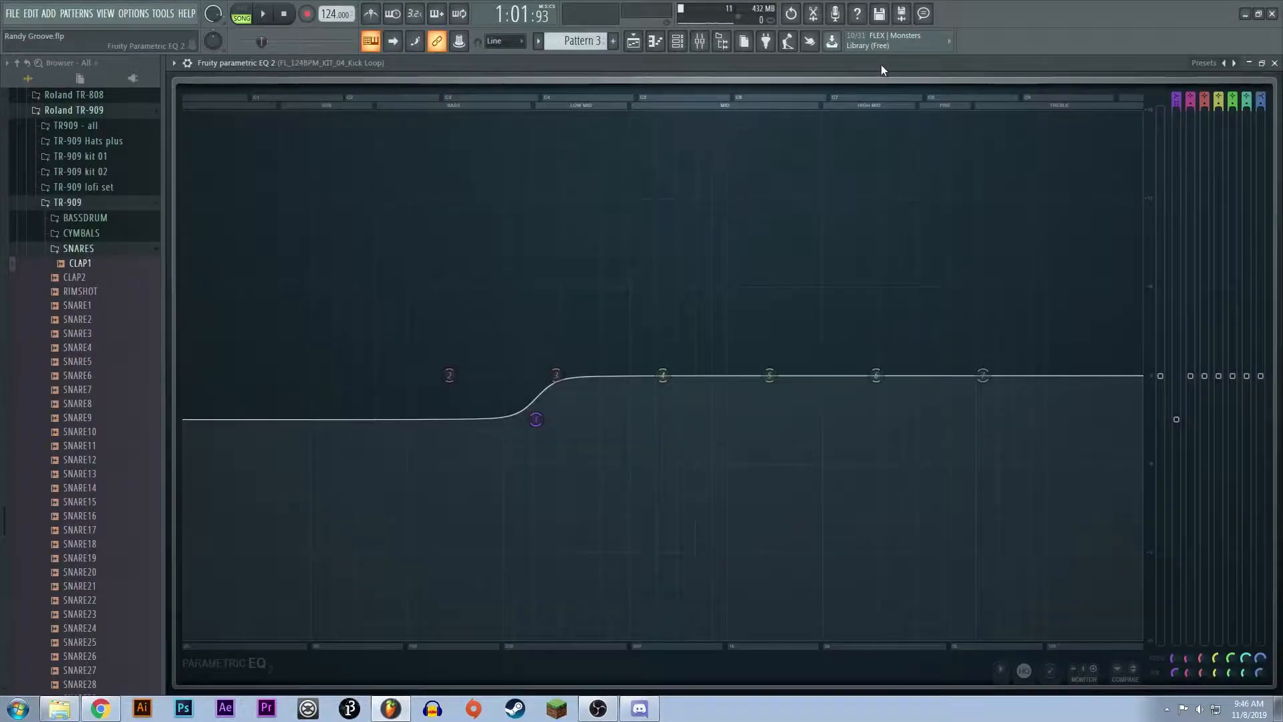
pyautogui.doubleClick(881, 65)
pyautogui.click(640, 200)
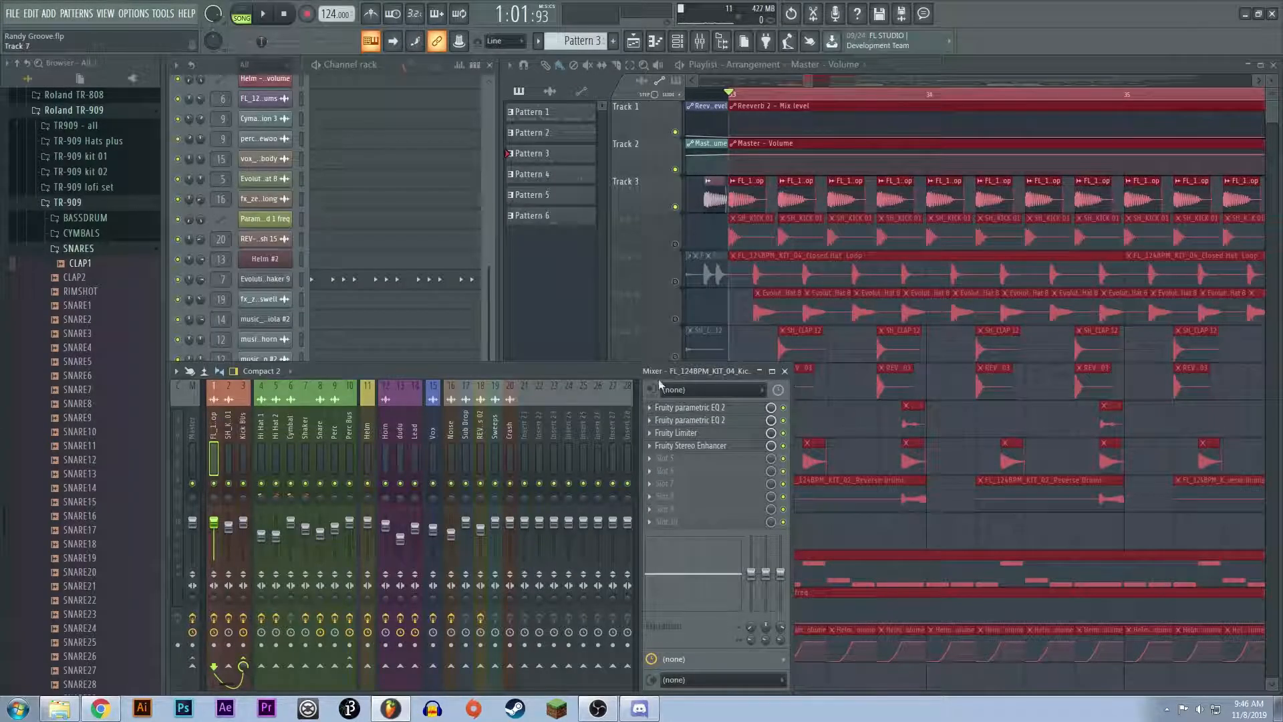
# Step: Inspect the kick loop channel's Fruity Limiter in compressor mode while briefly playing the kick, and close it
pyautogui.click(695, 436)
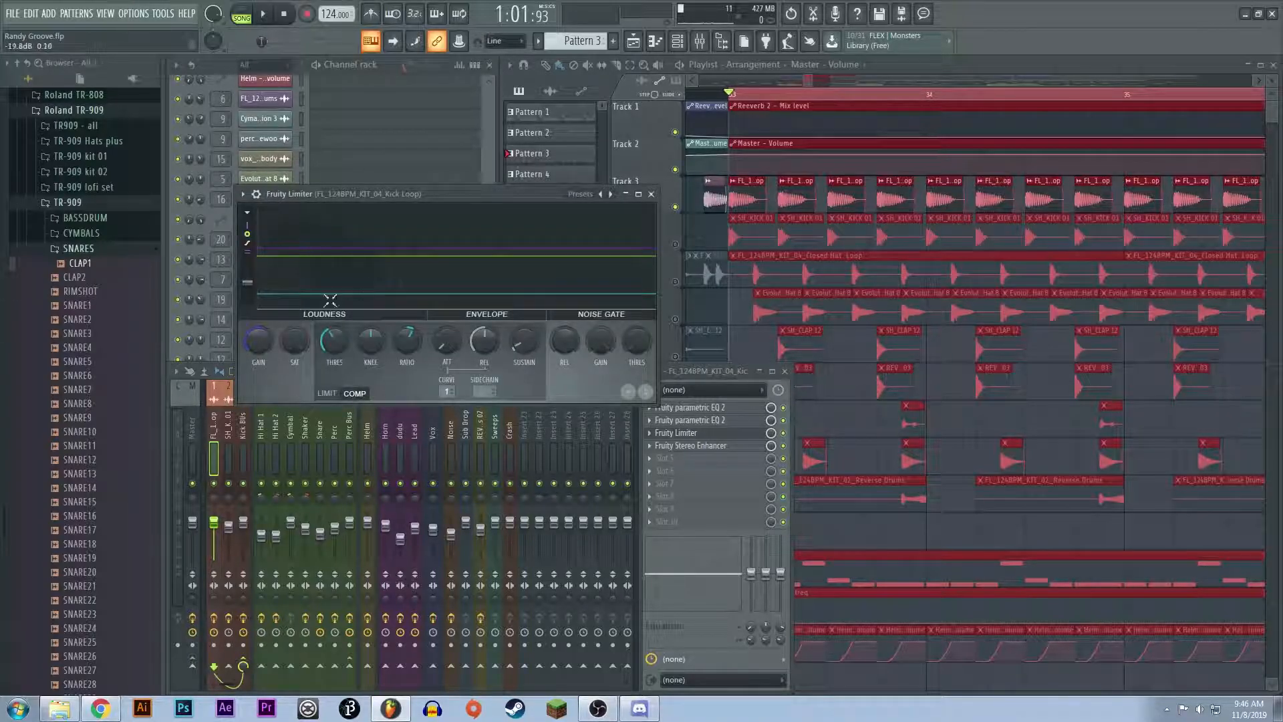
pyautogui.press('space')
pyautogui.press('space')
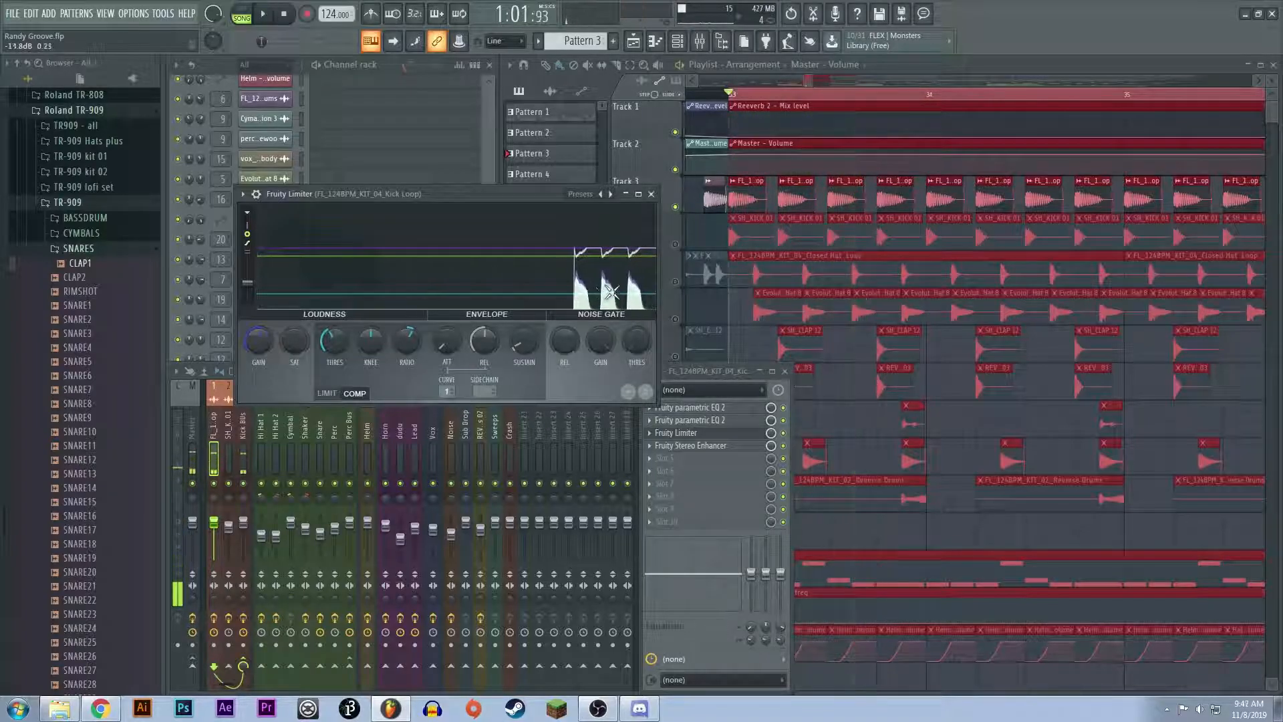
pyautogui.click(653, 194)
pyautogui.click(695, 433)
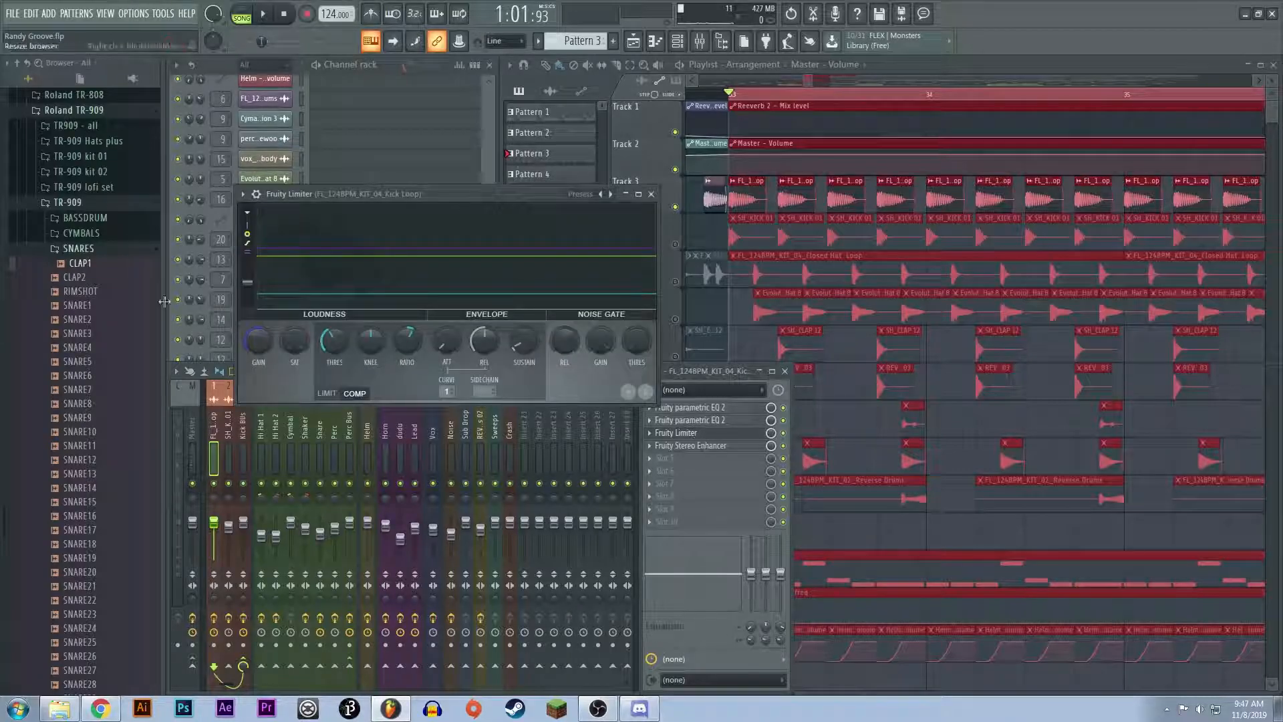
pyautogui.click(651, 194)
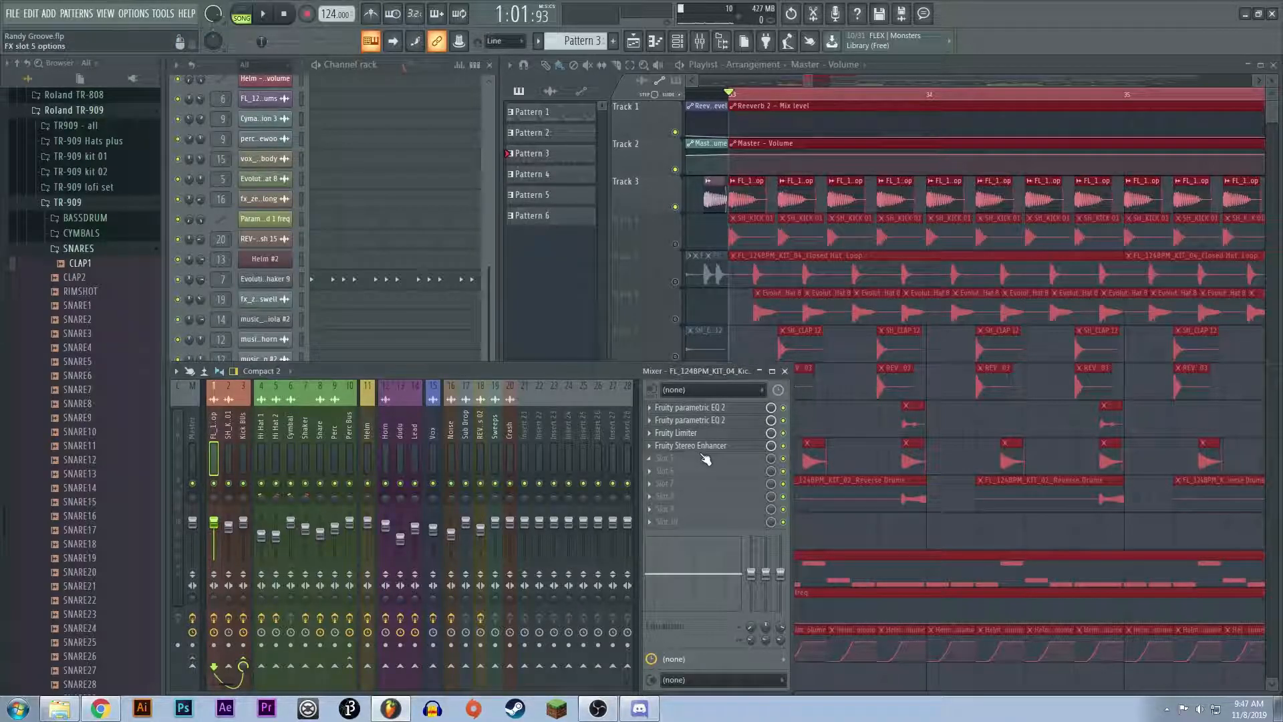
# Step: Inspect the Fruity Stereo Enhancer on the kick loop channel, close it, and put the mixer away
pyautogui.click(703, 446)
pyautogui.click(597, 264)
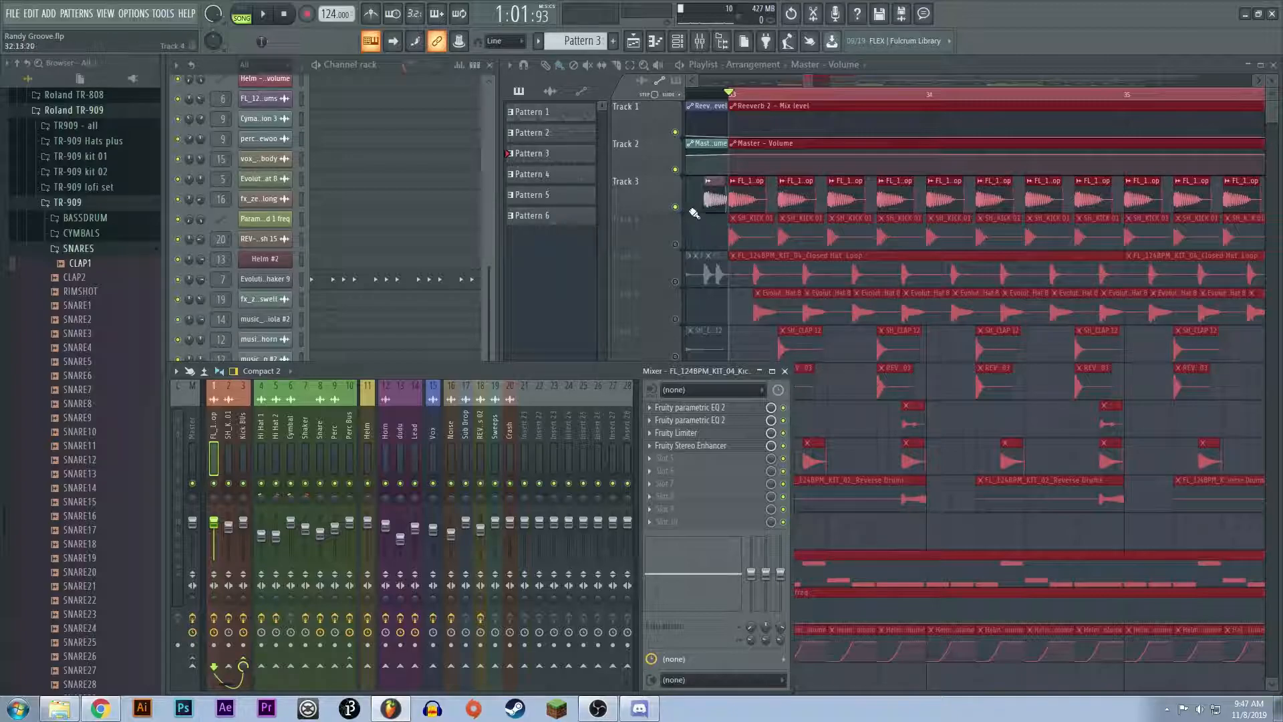
pyautogui.press('F9')
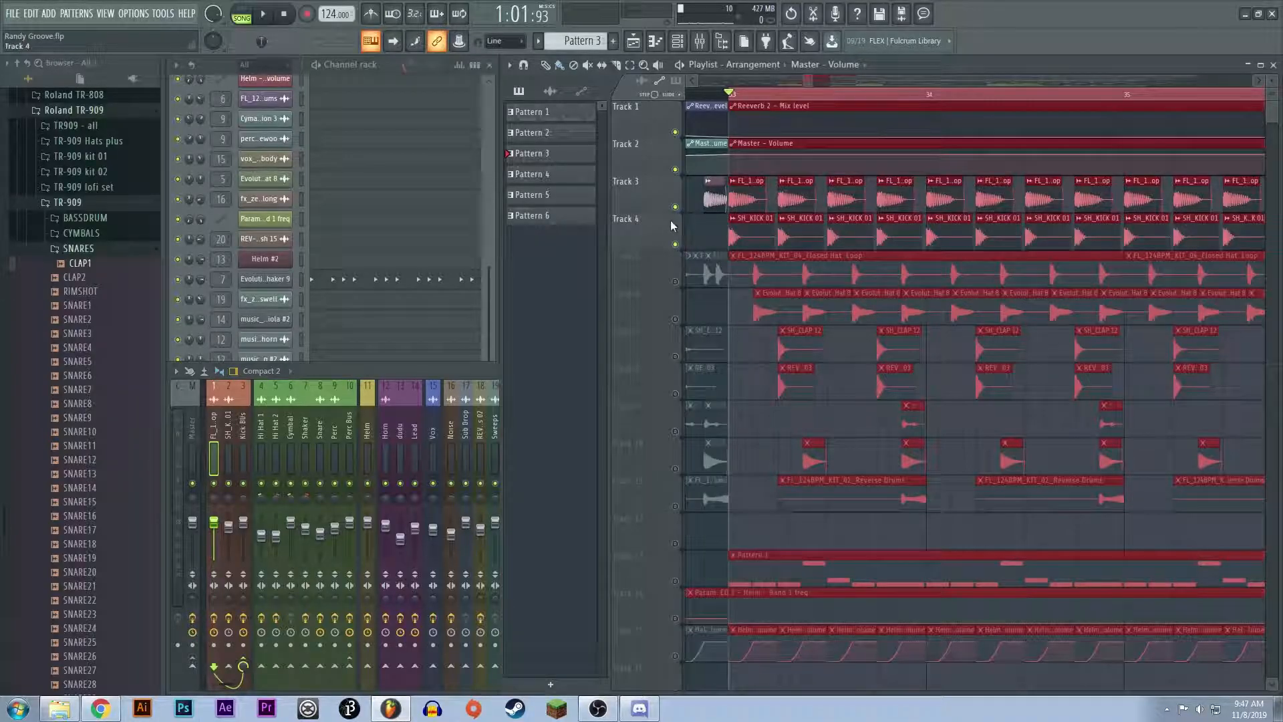
# Step: Mute Track 3 and audition SH_KICK 01 on Track 4 alone with its sample settings open, closing them when done
pyautogui.click(674, 206)
pyautogui.doubleClick(747, 228)
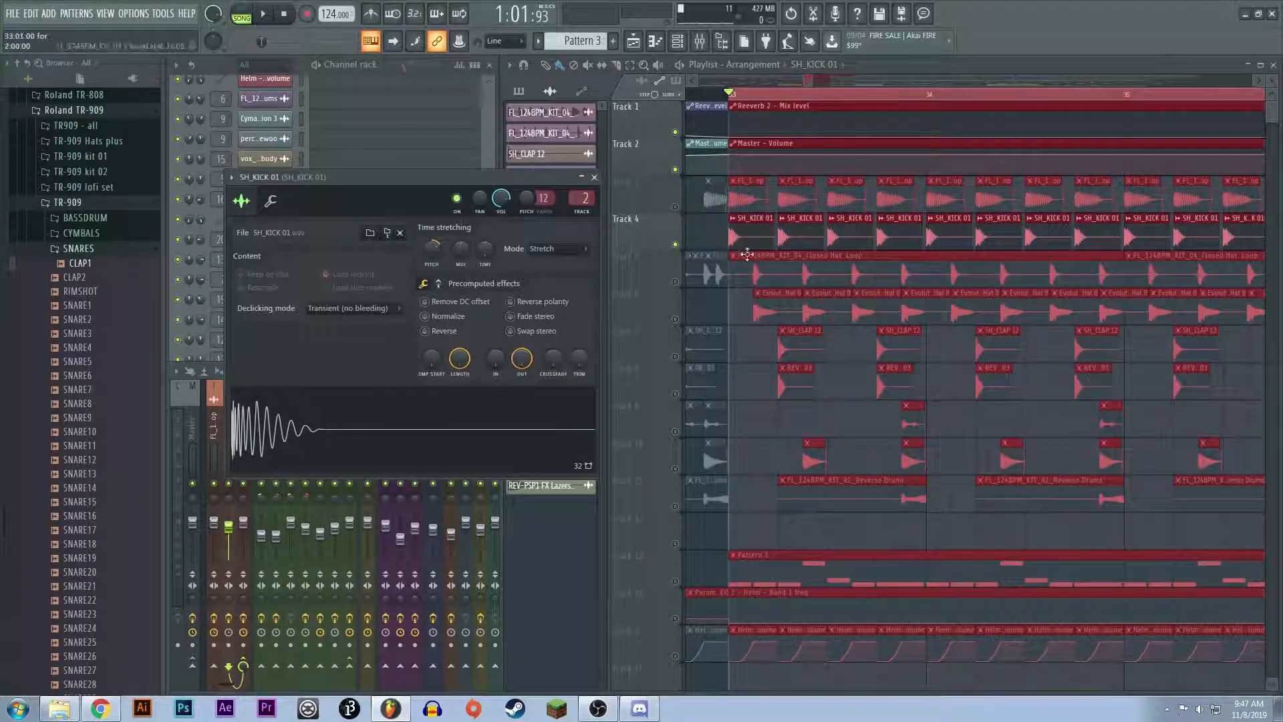
pyautogui.press('space')
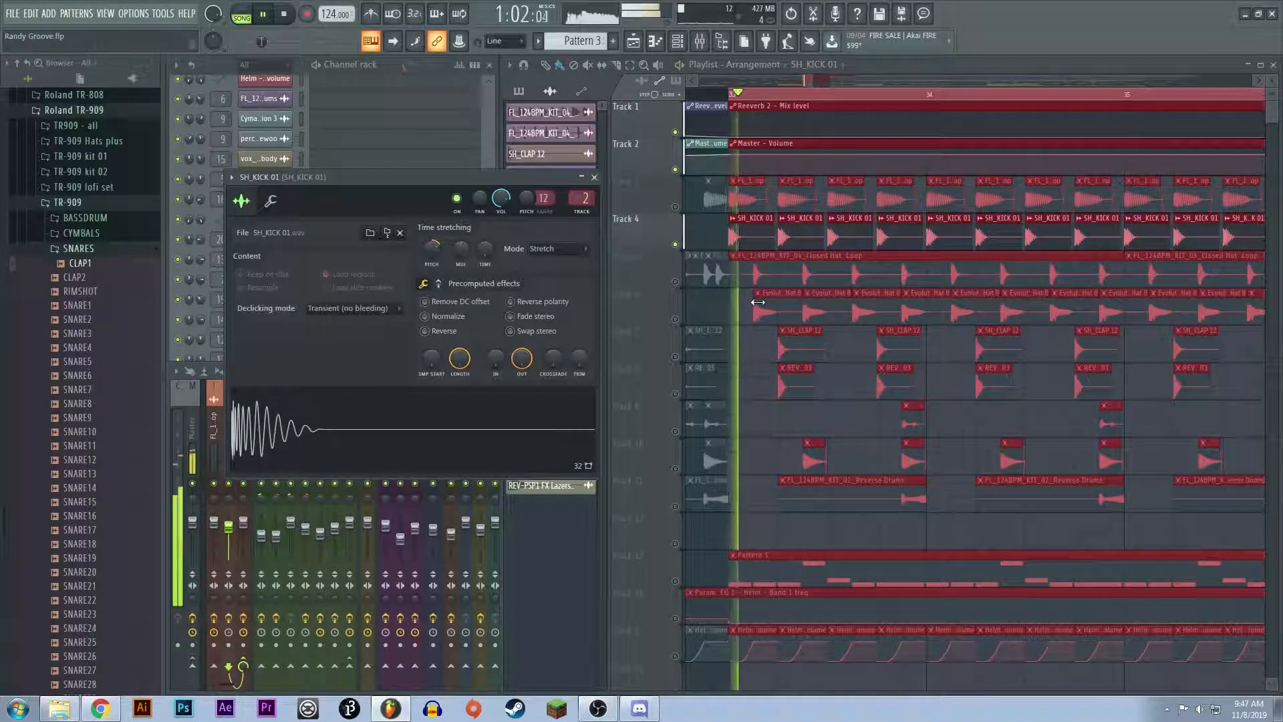
pyautogui.press('space')
pyautogui.click(594, 178)
# Step: Inspect the Fruity parametric EQ 2 curve on the SH_KICK 01 mixer channel and close it
pyautogui.click(234, 456)
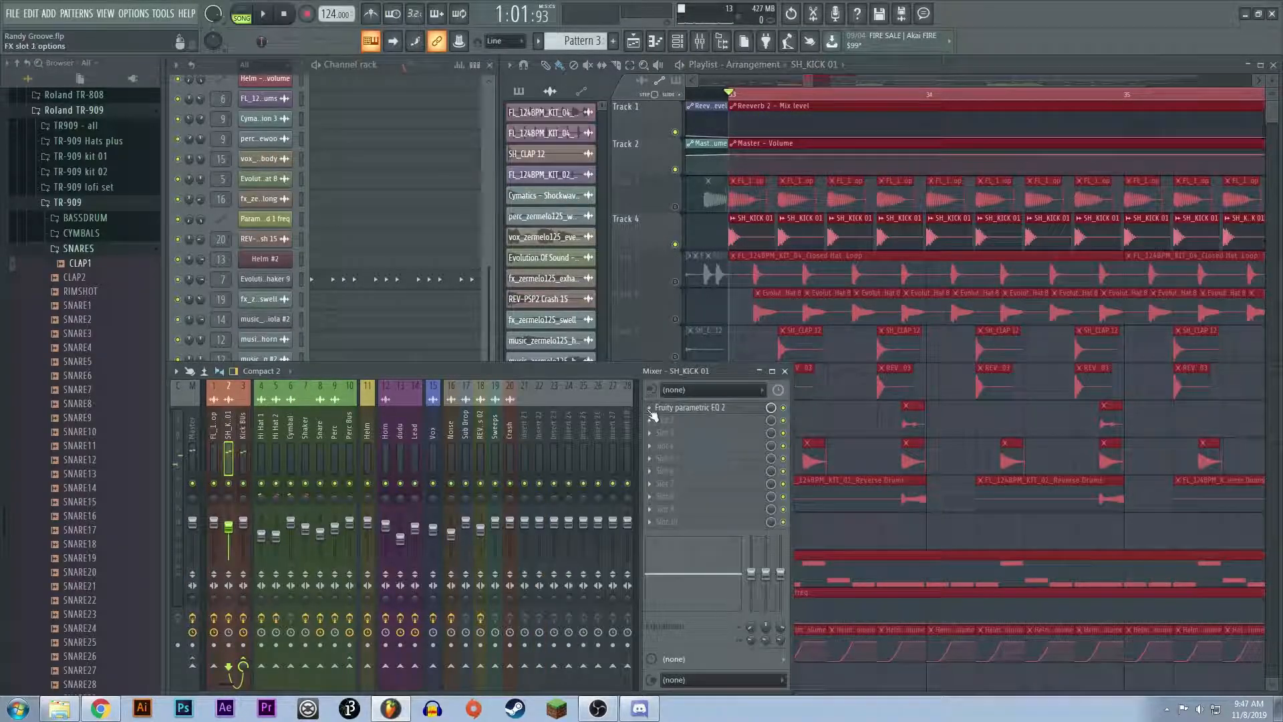
pyautogui.click(688, 407)
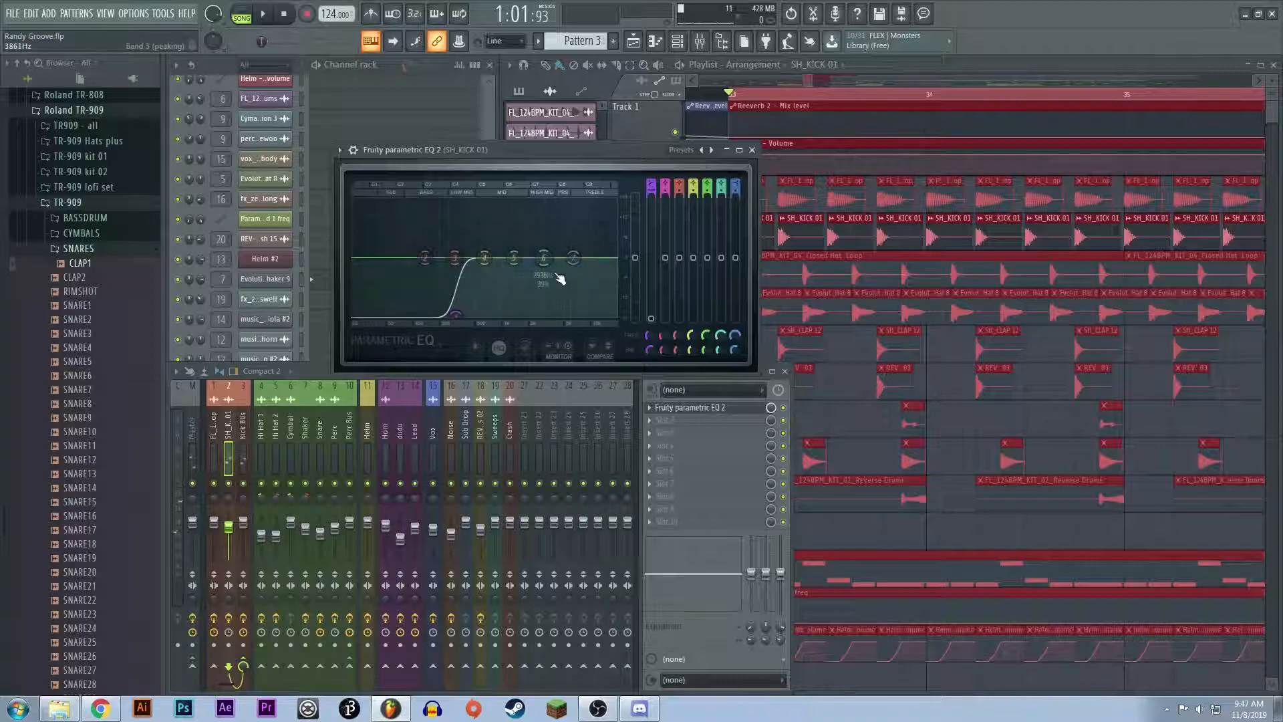
pyautogui.click(752, 150)
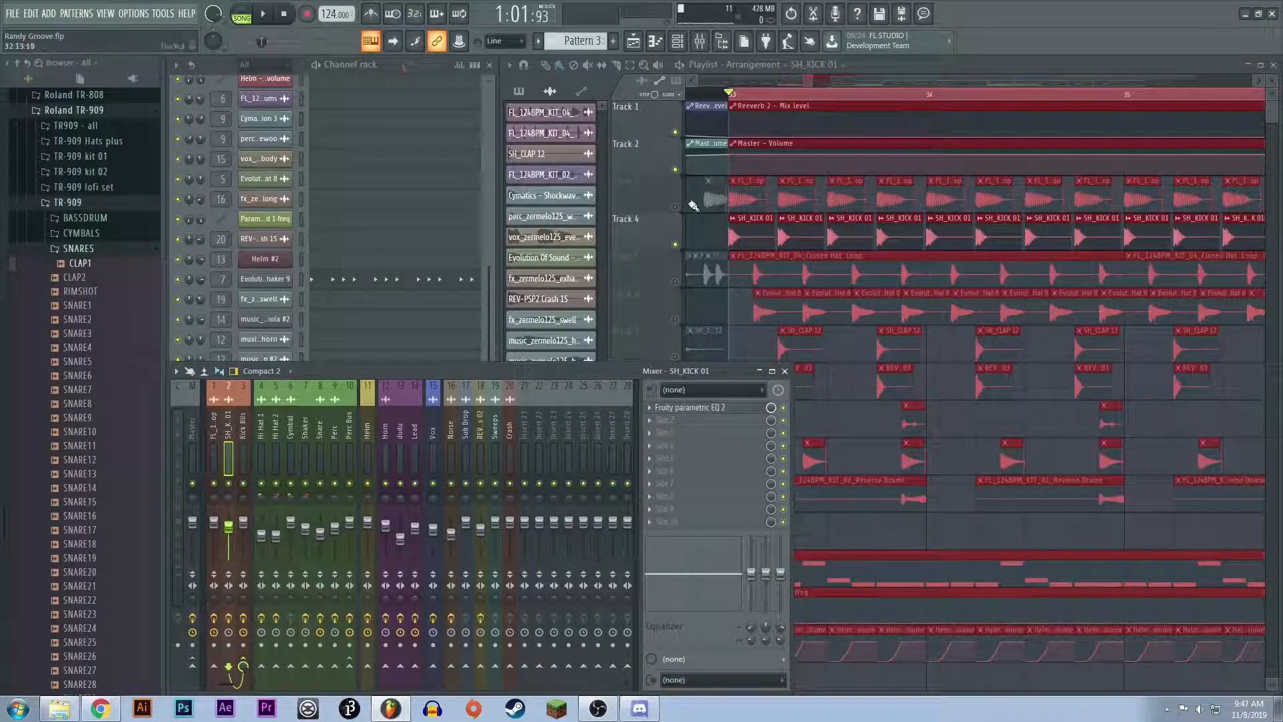
# Step: Inspect the curves of both Fruity parametric EQ 2 effects on the Kick Bus mixer channel, closing each one
pyautogui.click(246, 440)
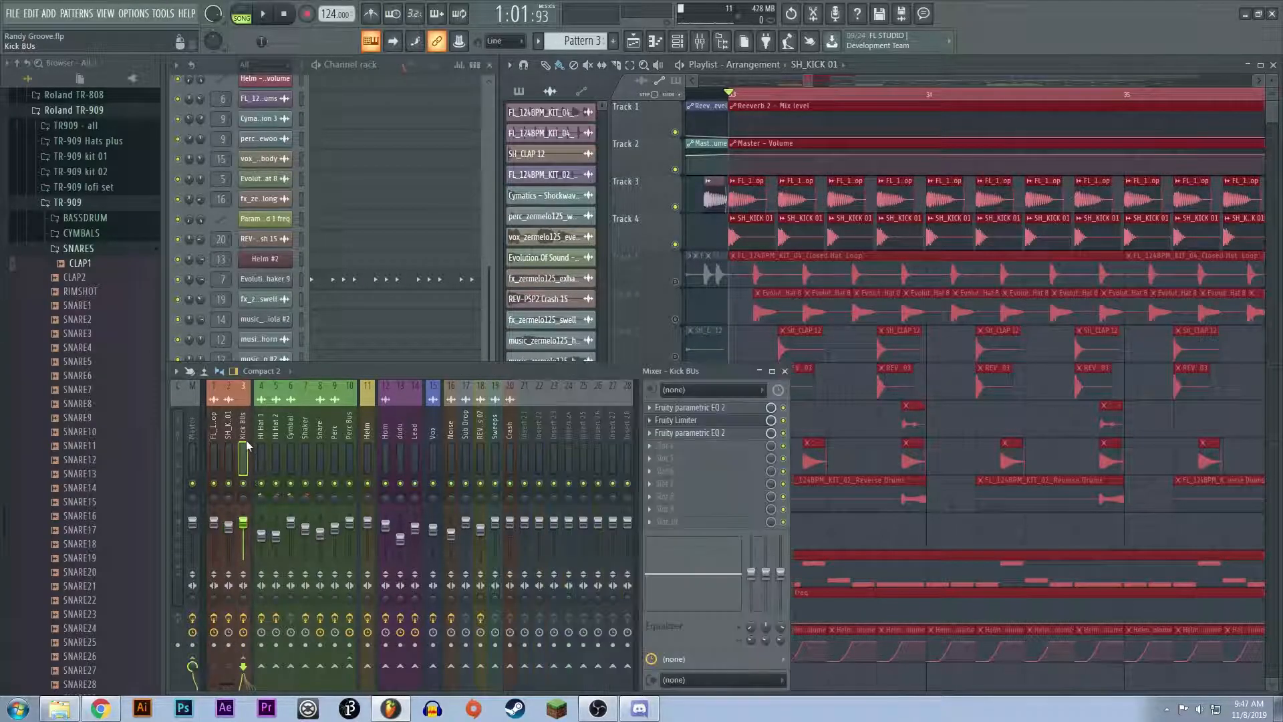
pyautogui.click(710, 407)
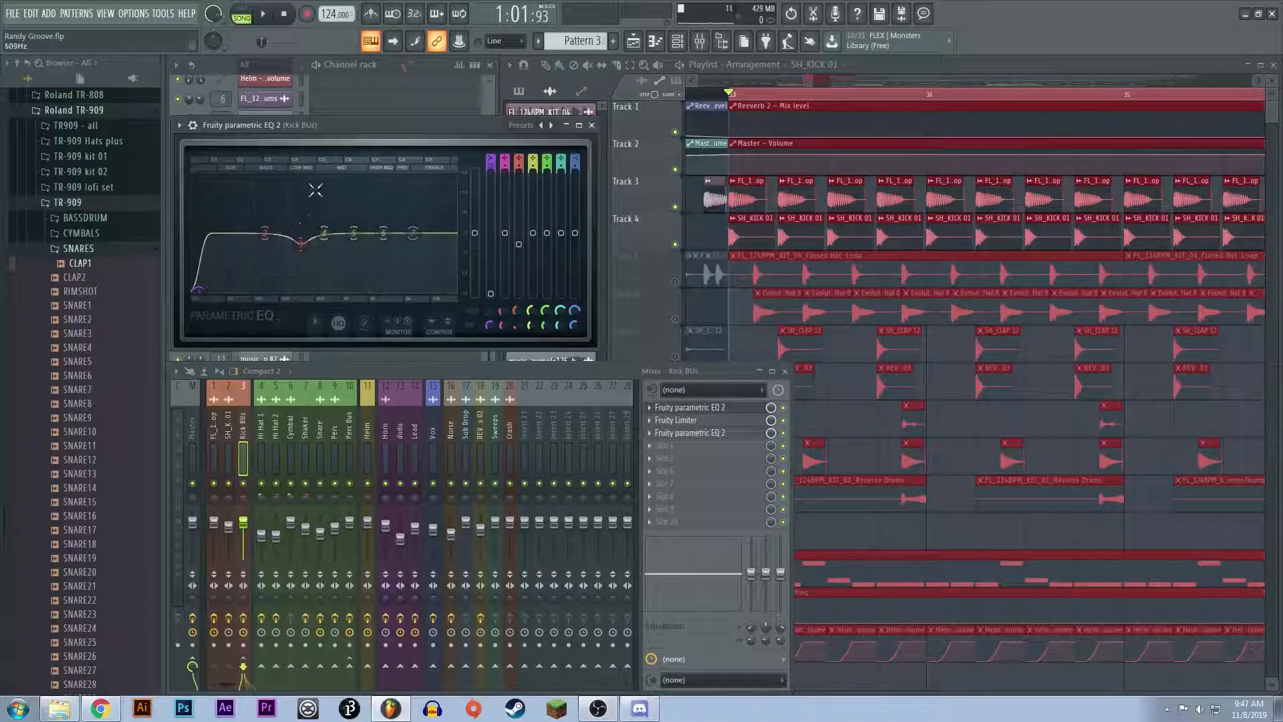
pyautogui.click(594, 127)
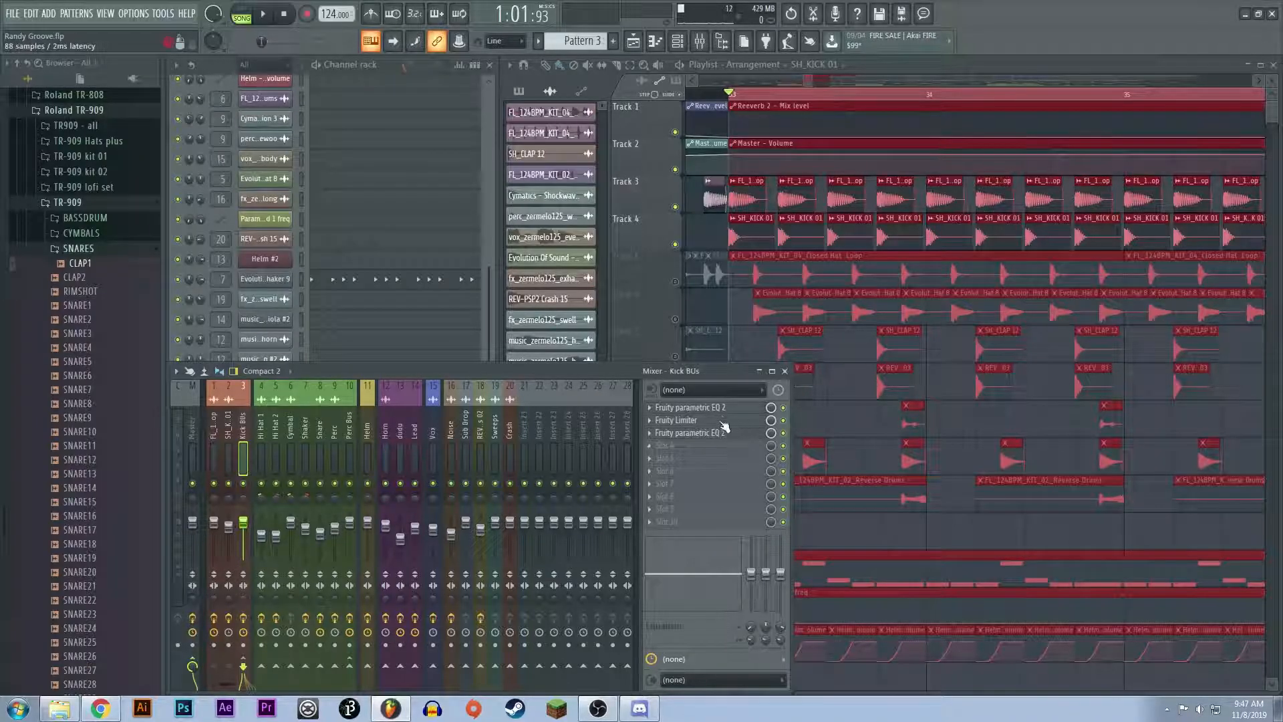
pyautogui.click(726, 434)
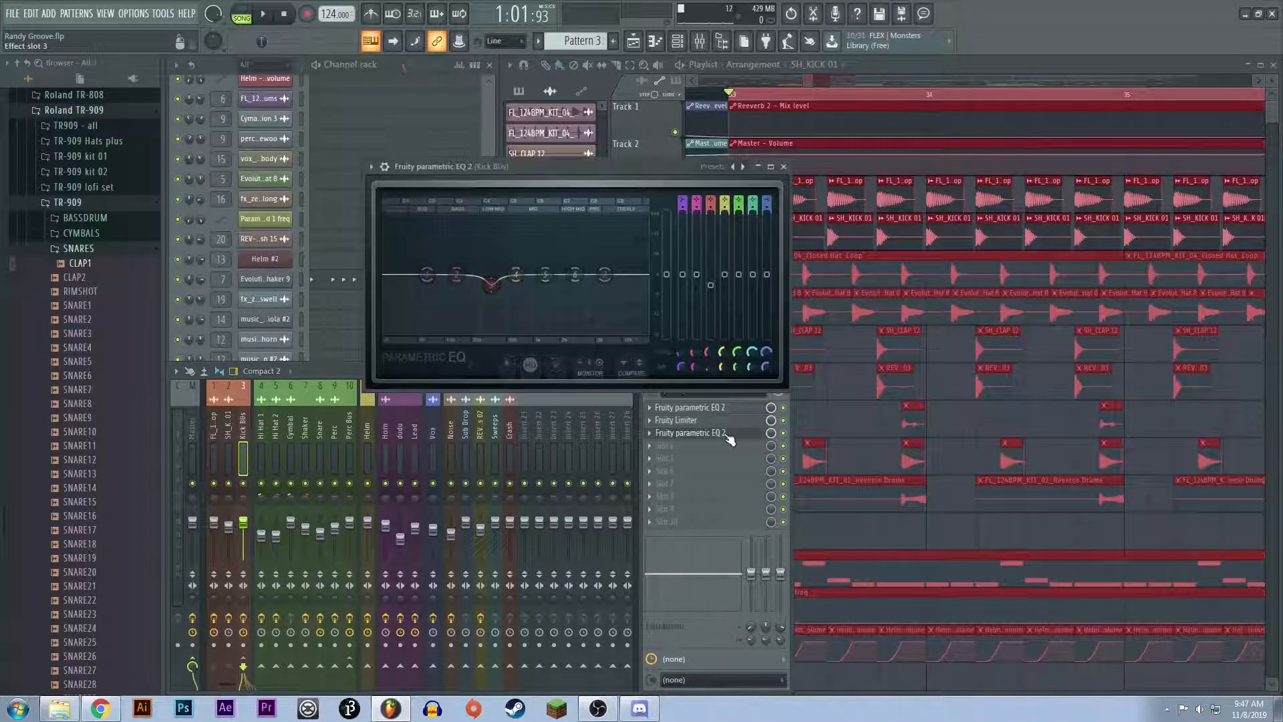
pyautogui.click(783, 166)
# Step: Inspect the Kick Bus channel's Fruity Limiter while playing both kick layers, and close it
pyautogui.click(713, 421)
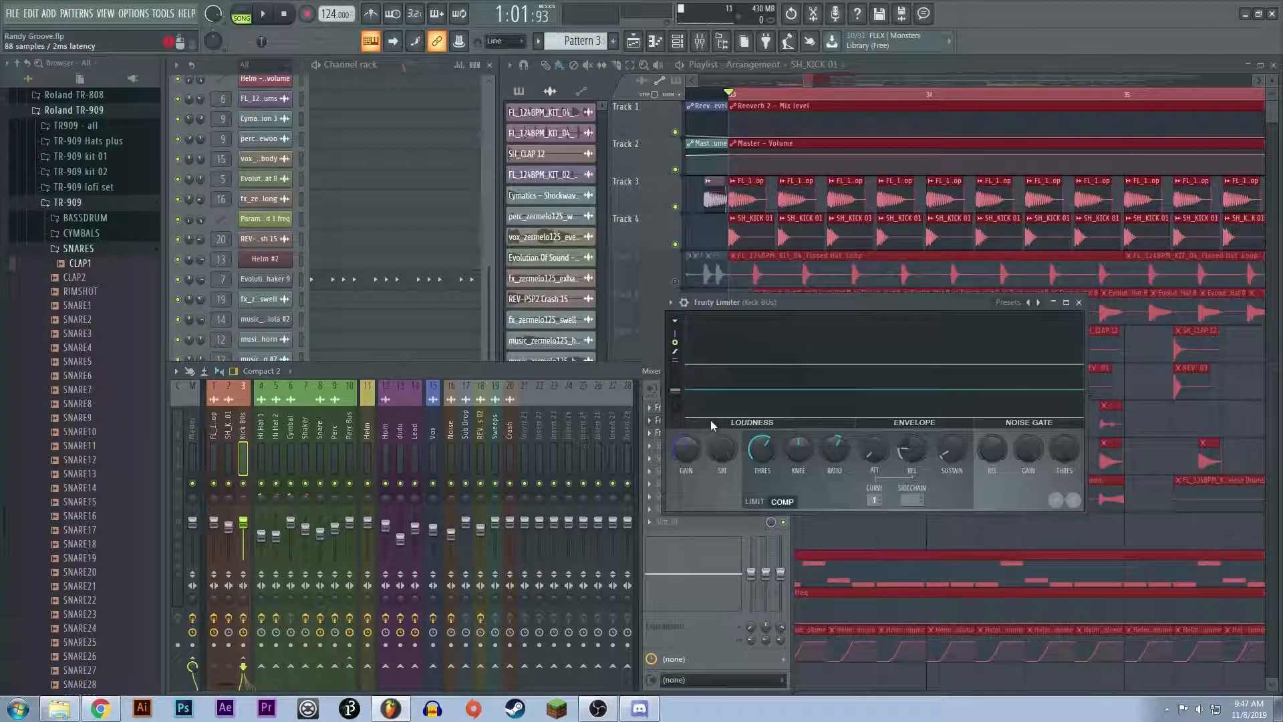
pyautogui.press('space')
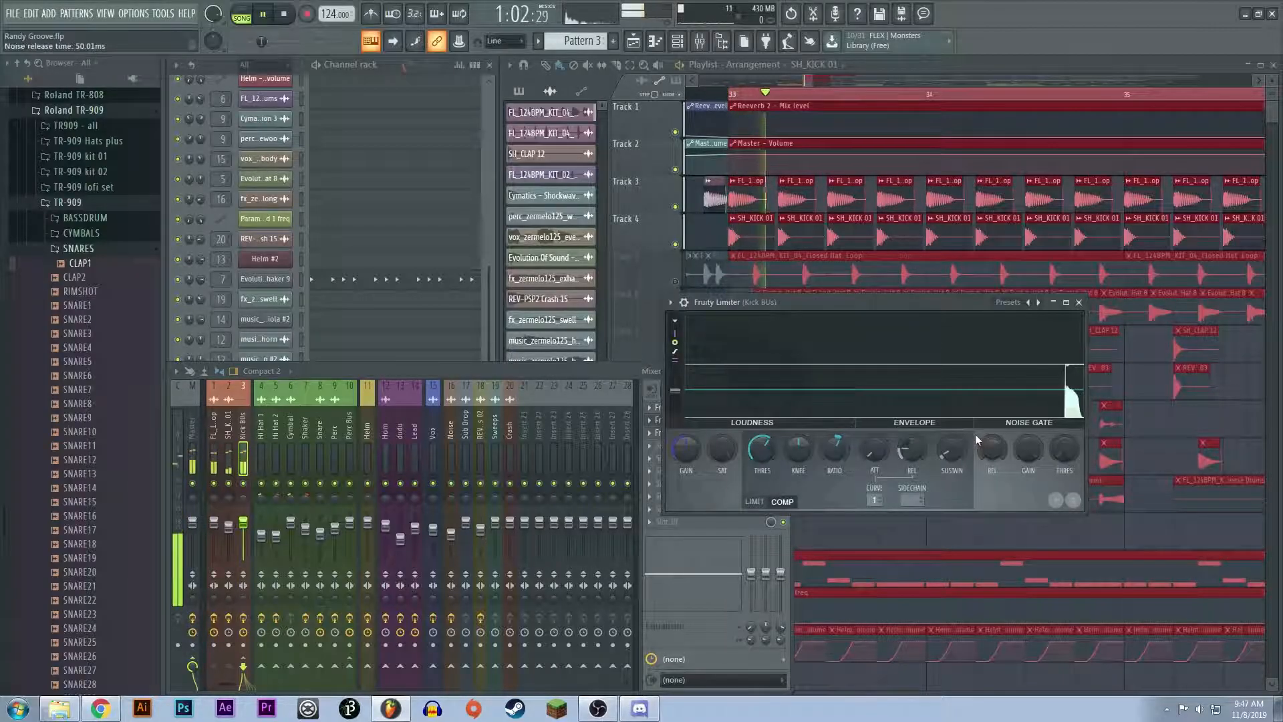
pyautogui.press('space')
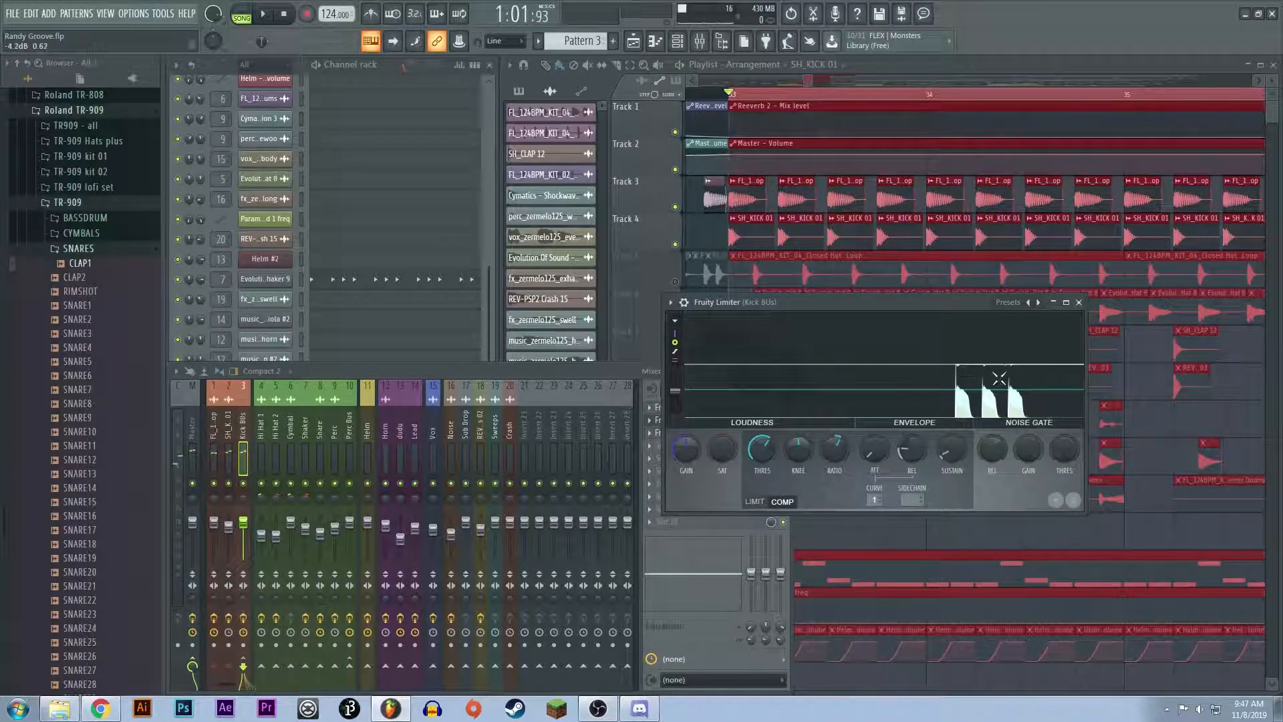
pyautogui.click(1077, 303)
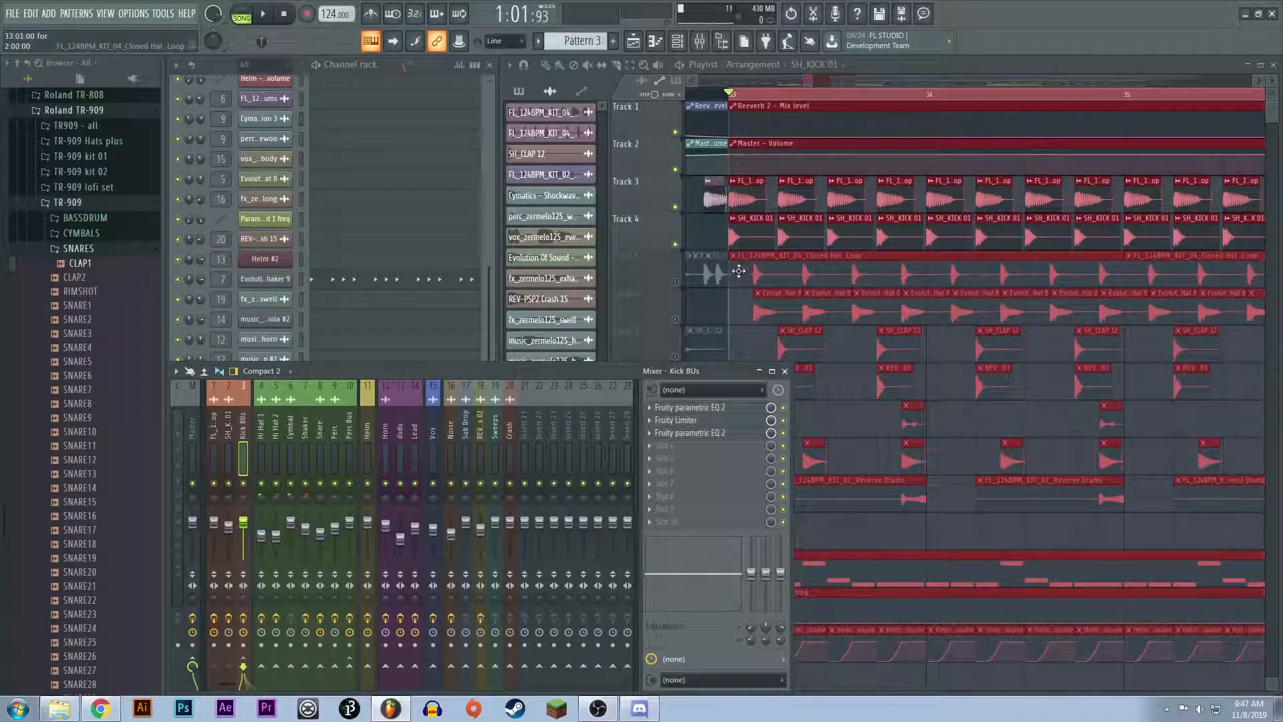
# Step: Mute Tracks 3 and 4, unmute Tracks 5 and 6, and audition the two hi-hat layers together
pyautogui.click(675, 207)
pyautogui.click(675, 244)
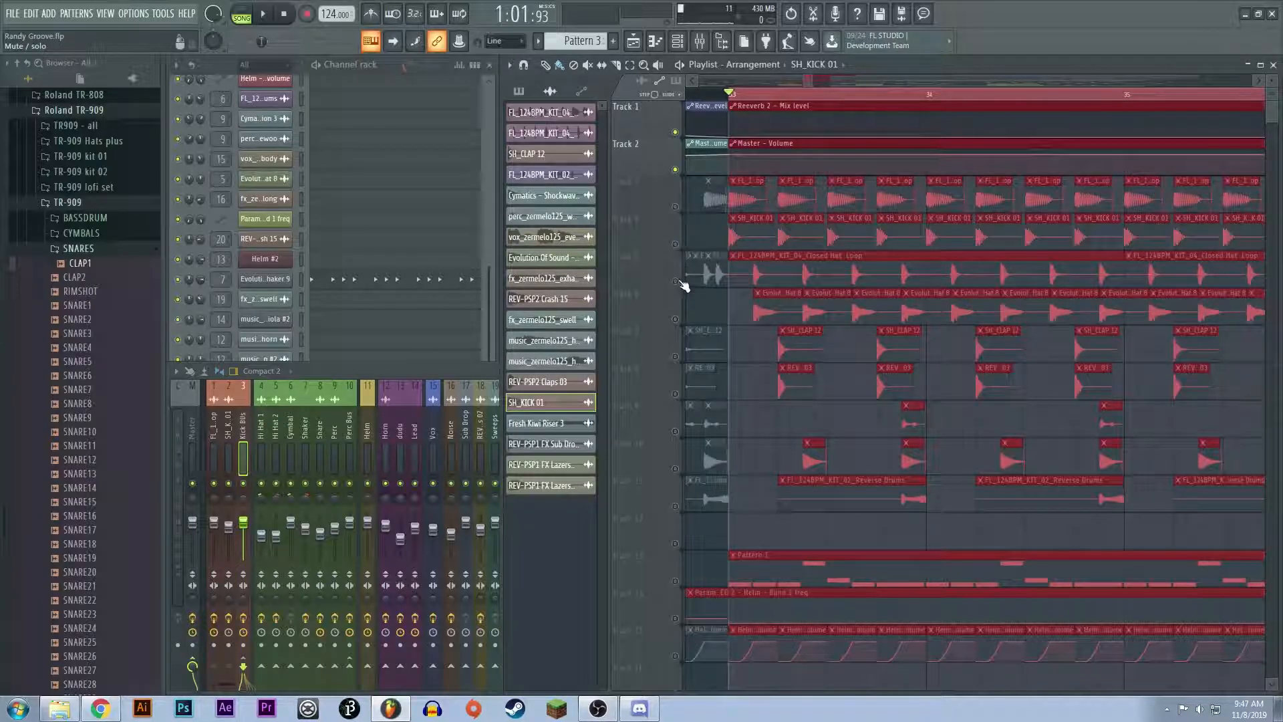
pyautogui.click(675, 281)
pyautogui.click(675, 318)
pyautogui.press('space')
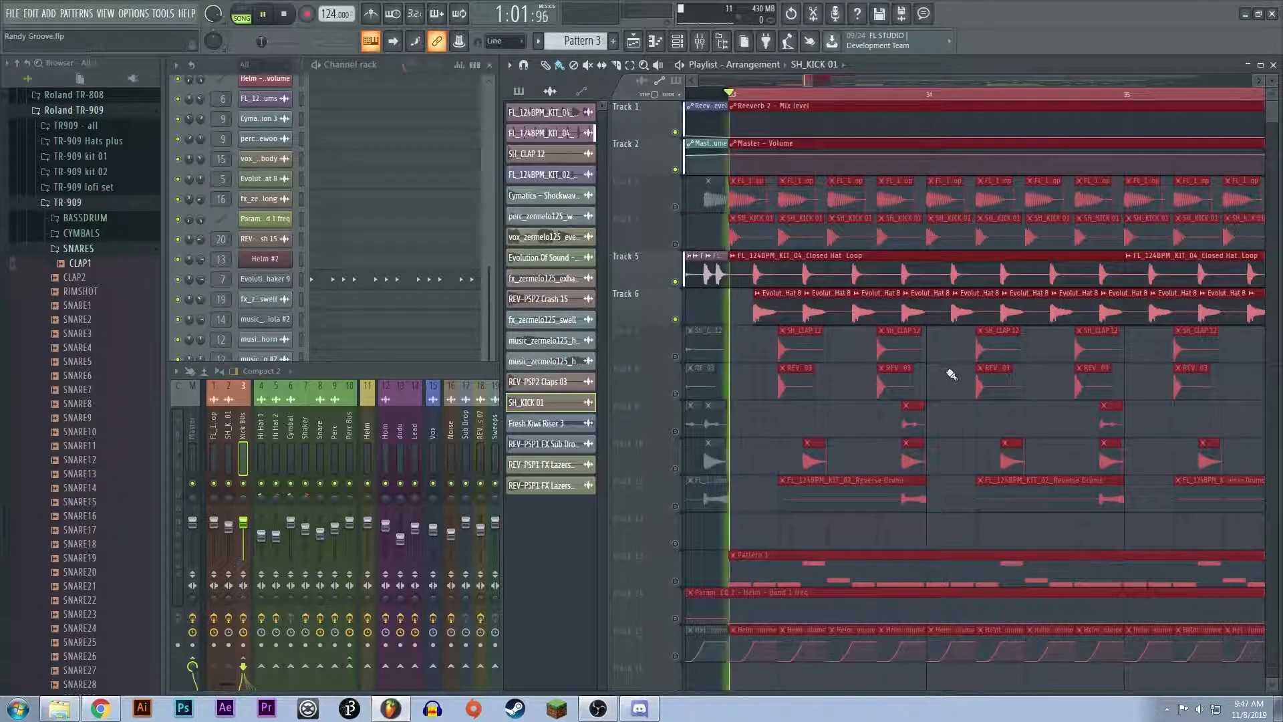
pyautogui.press('space')
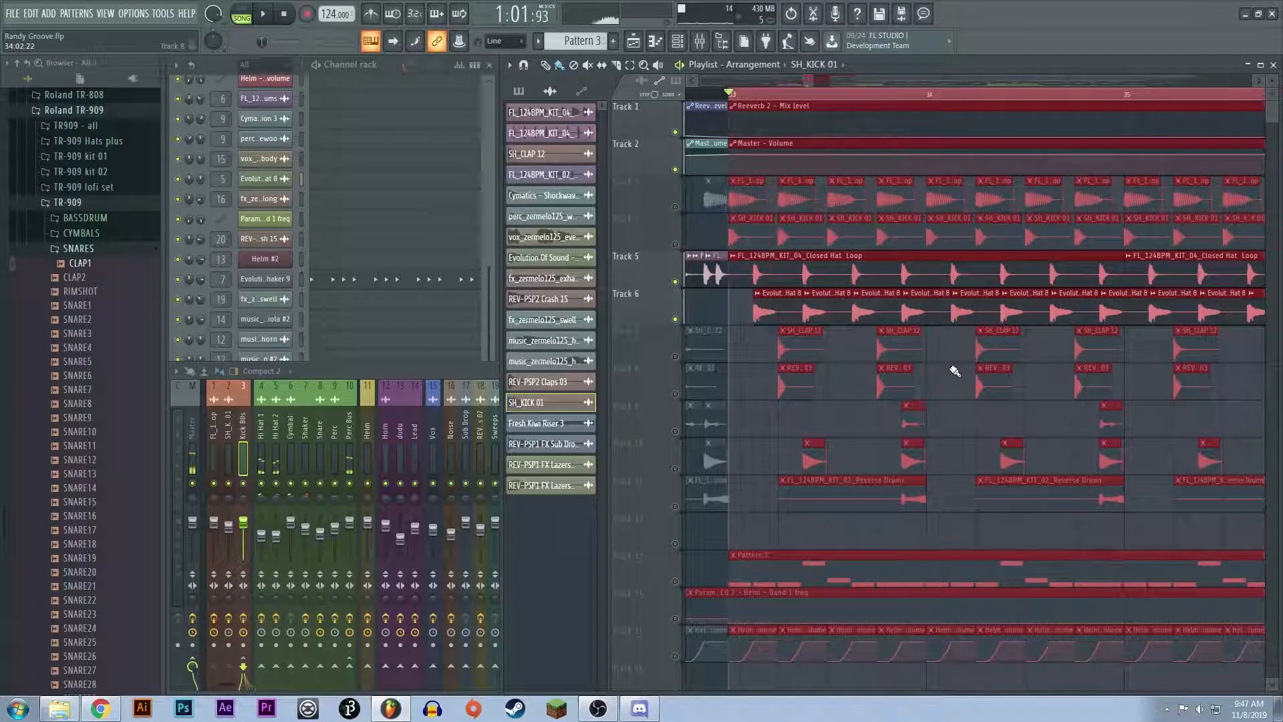
# Step: Mute Track 6 and audition the closed hat loop on Track 5 alone
pyautogui.click(675, 319)
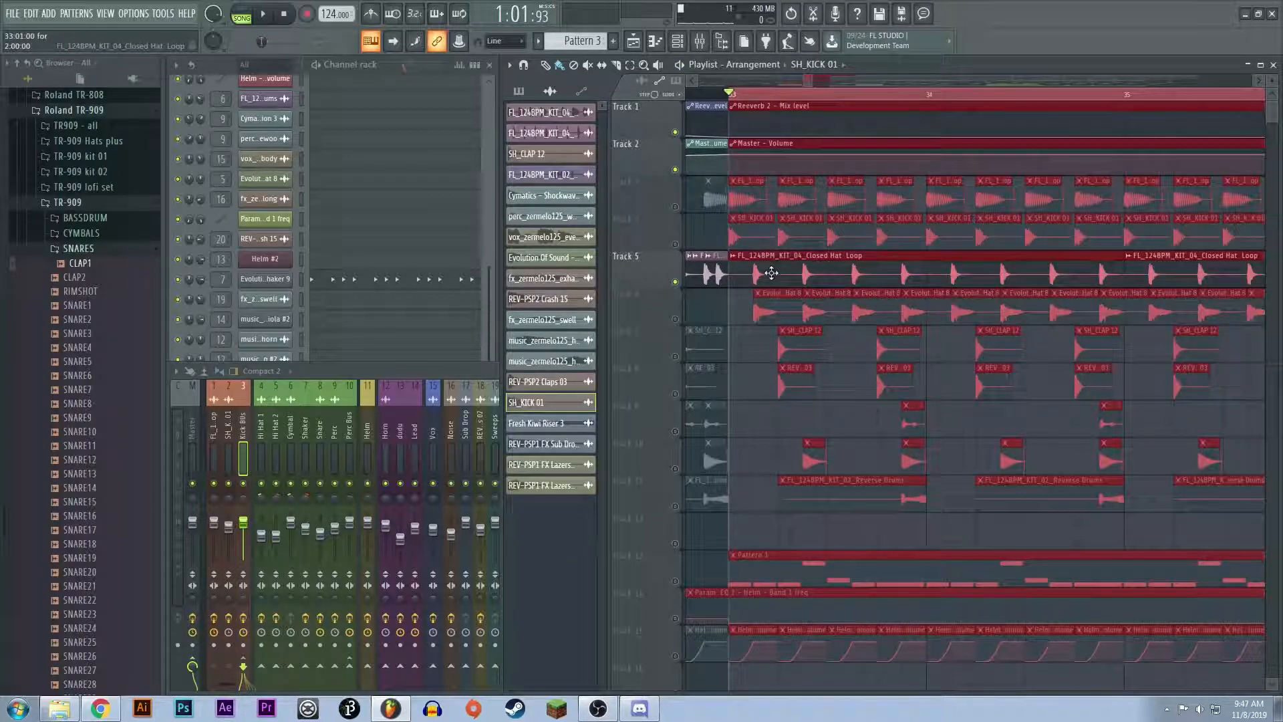
pyautogui.press('space')
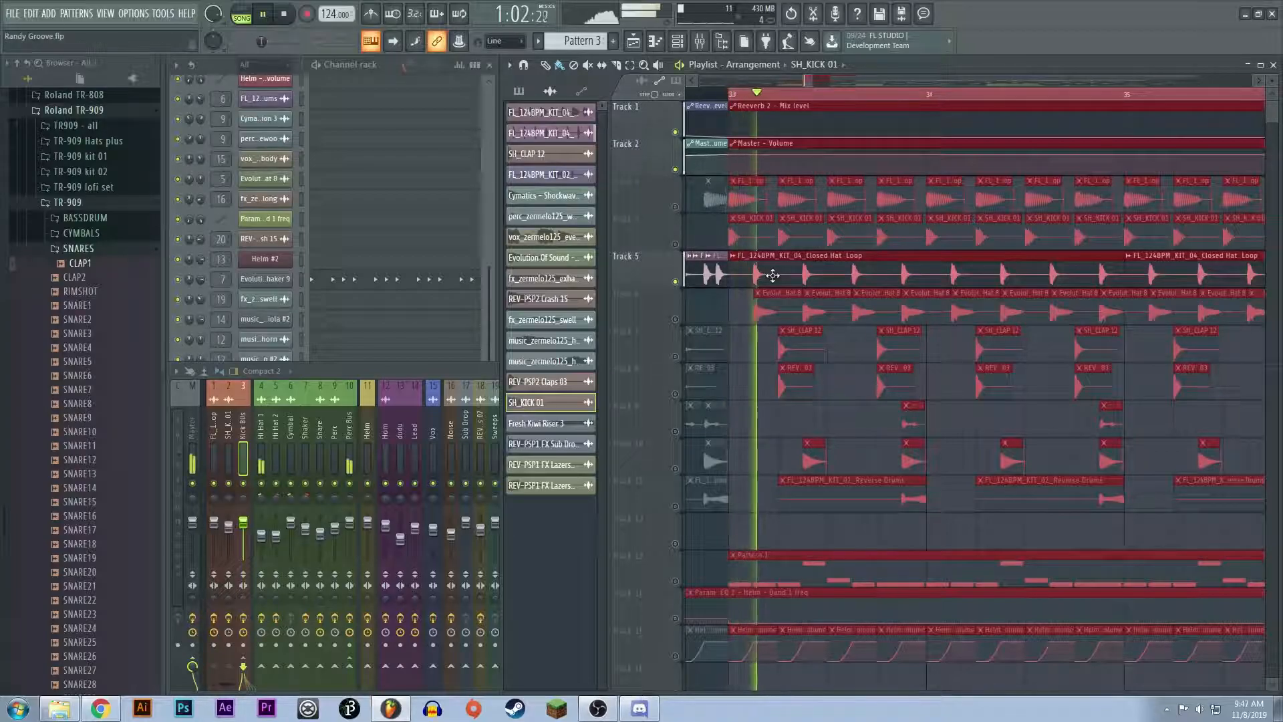
pyautogui.press('space')
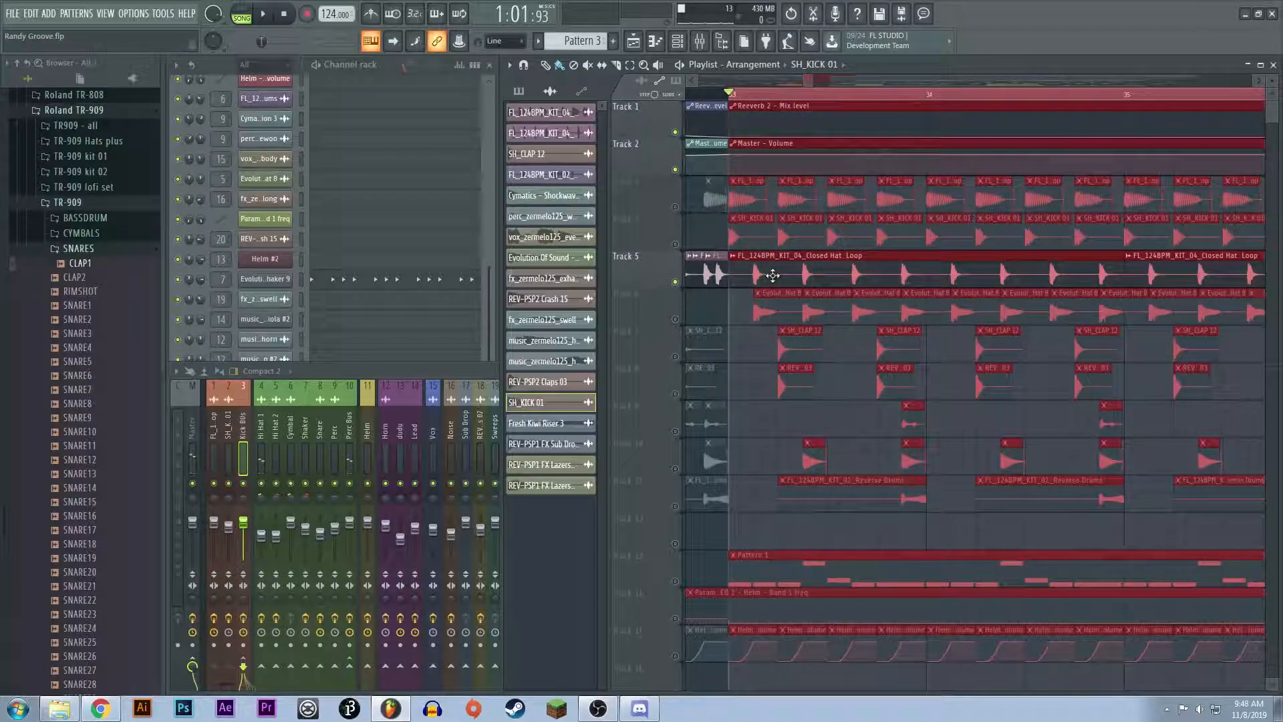
# Step: Clear the playlist's time selection, move the playback position to bar 28, and reselect the section starting at bar 33
pyautogui.scroll(-5, 821, 82)
pyautogui.moveTo(821, 83); pyautogui.dragTo(804, 82)
pyautogui.rightClick(815, 93)
pyautogui.click(788, 93)
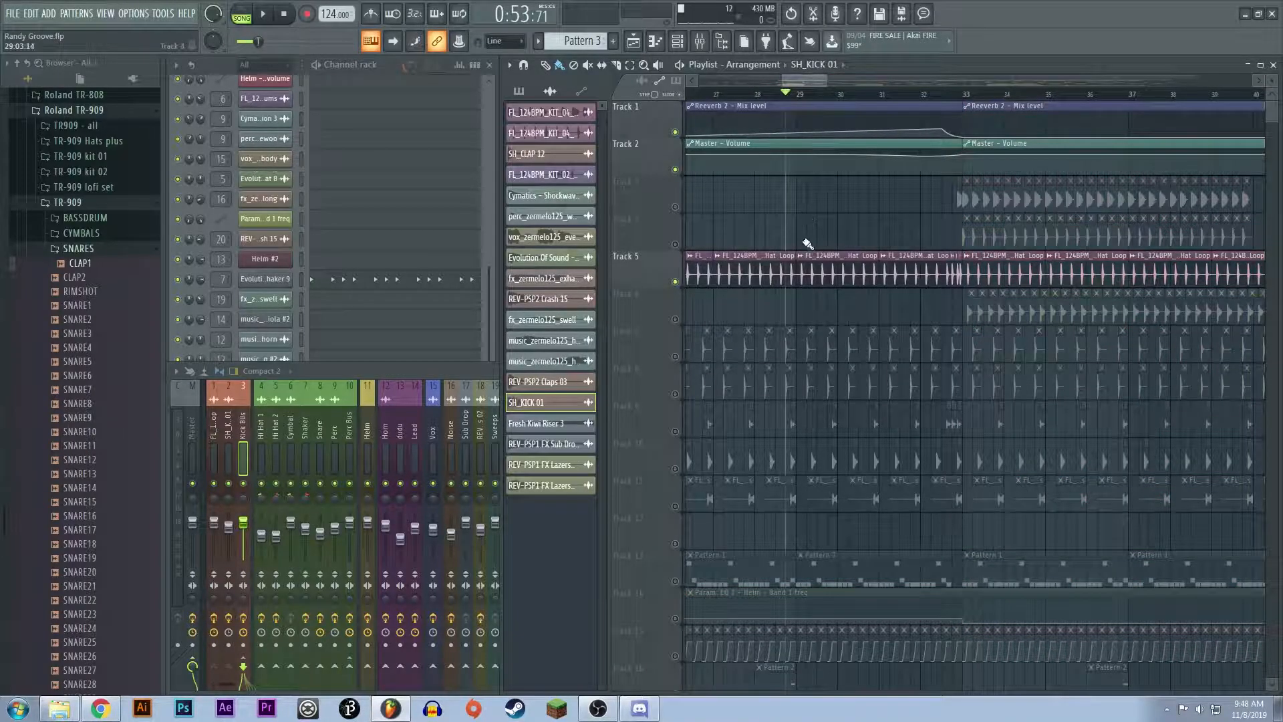
pyautogui.scroll(-2, 979, 99)
pyautogui.moveTo(893, 98); pyautogui.dragTo(1242, 97)
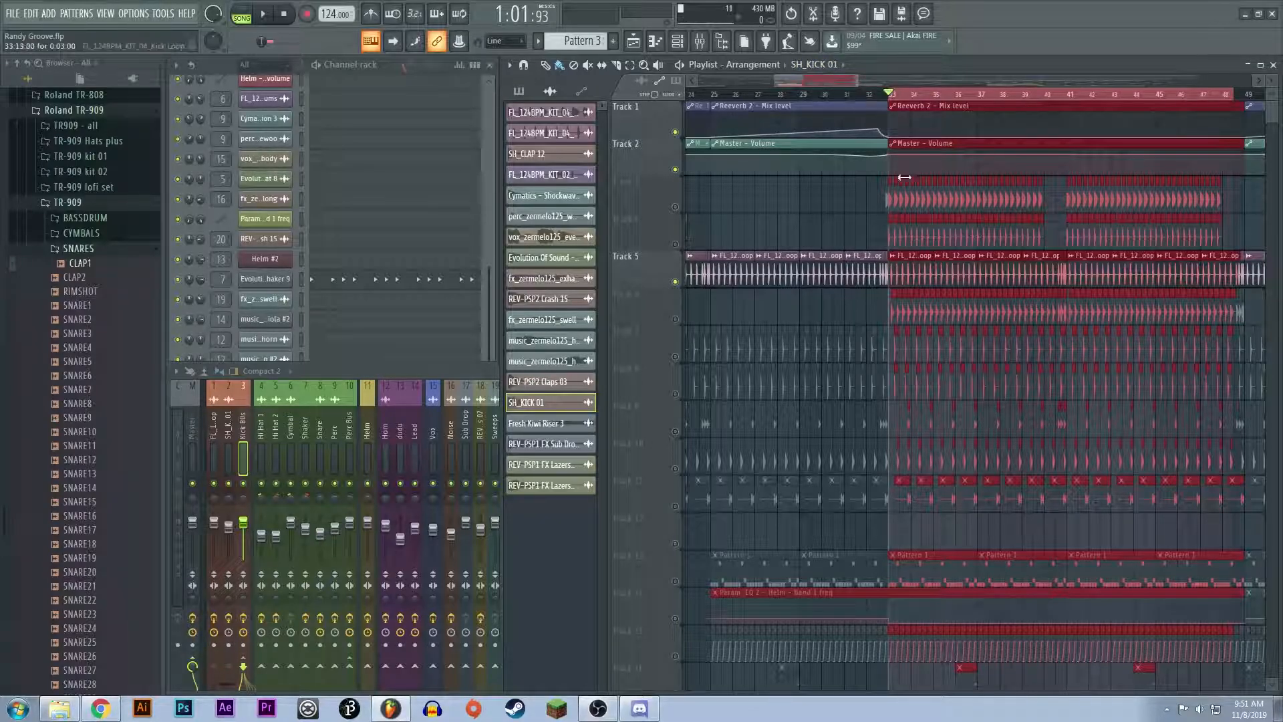
# Step: Unmute Track 6, clear the time selection, and audition both hi-hat tracks from bar 32 into the section at bar 33
pyautogui.scroll(2, 842, 226)
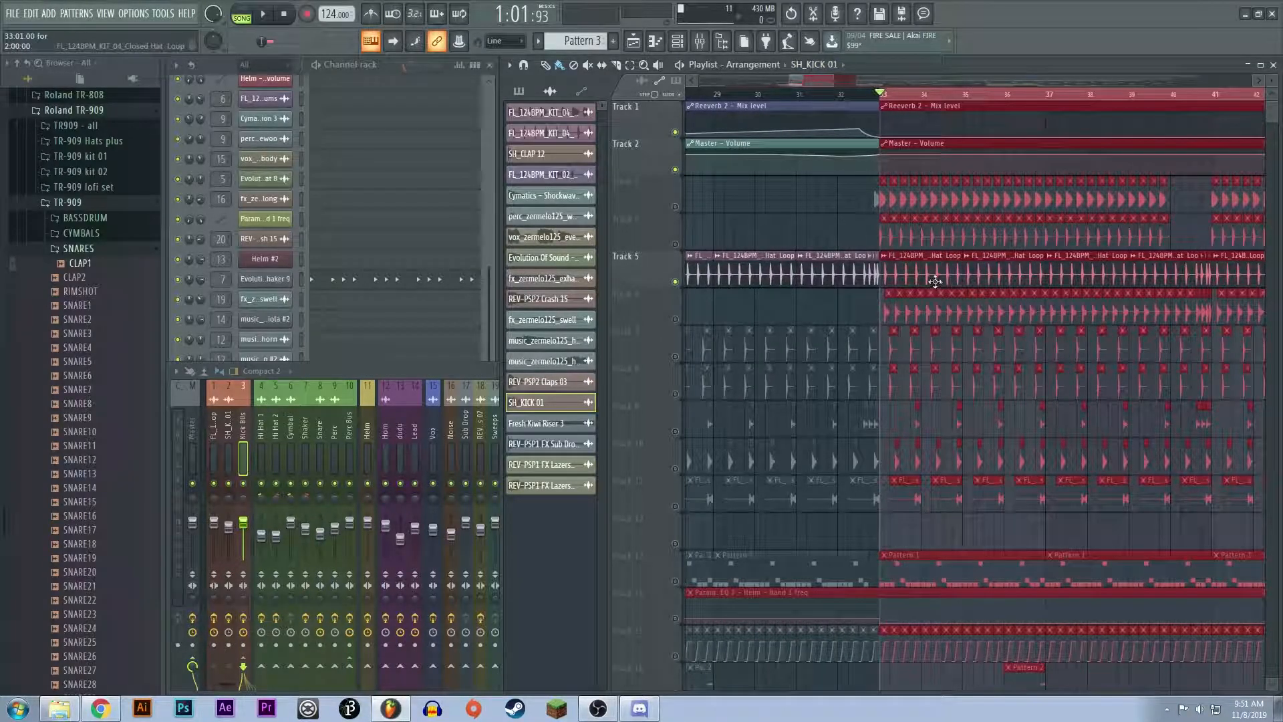
pyautogui.scroll(3, 861, 265)
pyautogui.scroll(-4, 860, 265)
pyautogui.moveTo(834, 97); pyautogui.dragTo(773, 112)
pyautogui.scroll(-3, 908, 308)
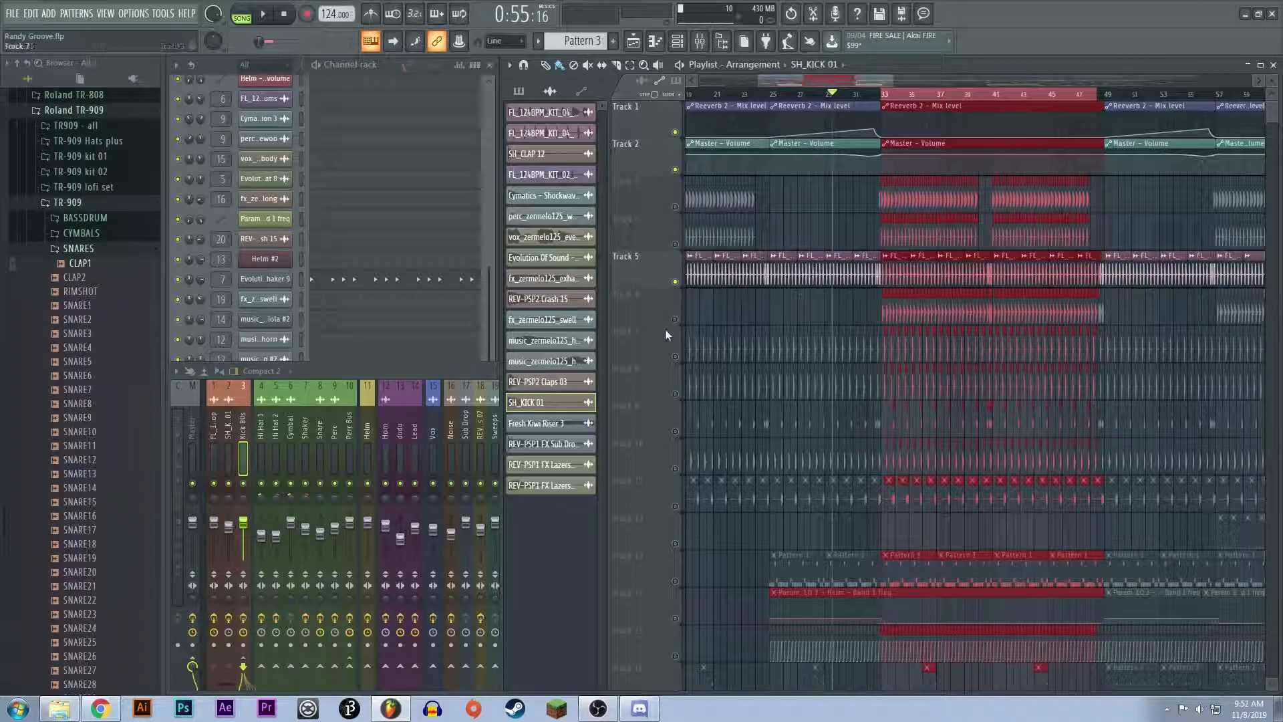
pyautogui.scroll(6, 873, 99)
pyautogui.click(837, 97)
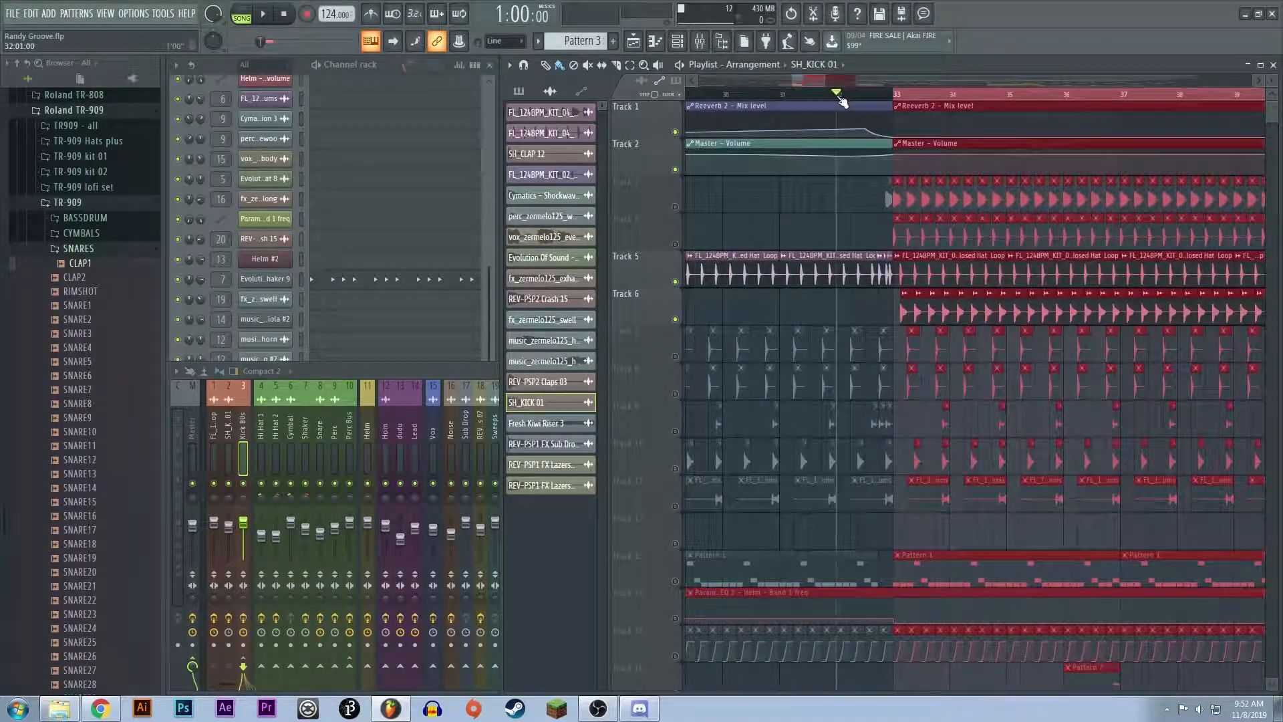
pyautogui.press('space')
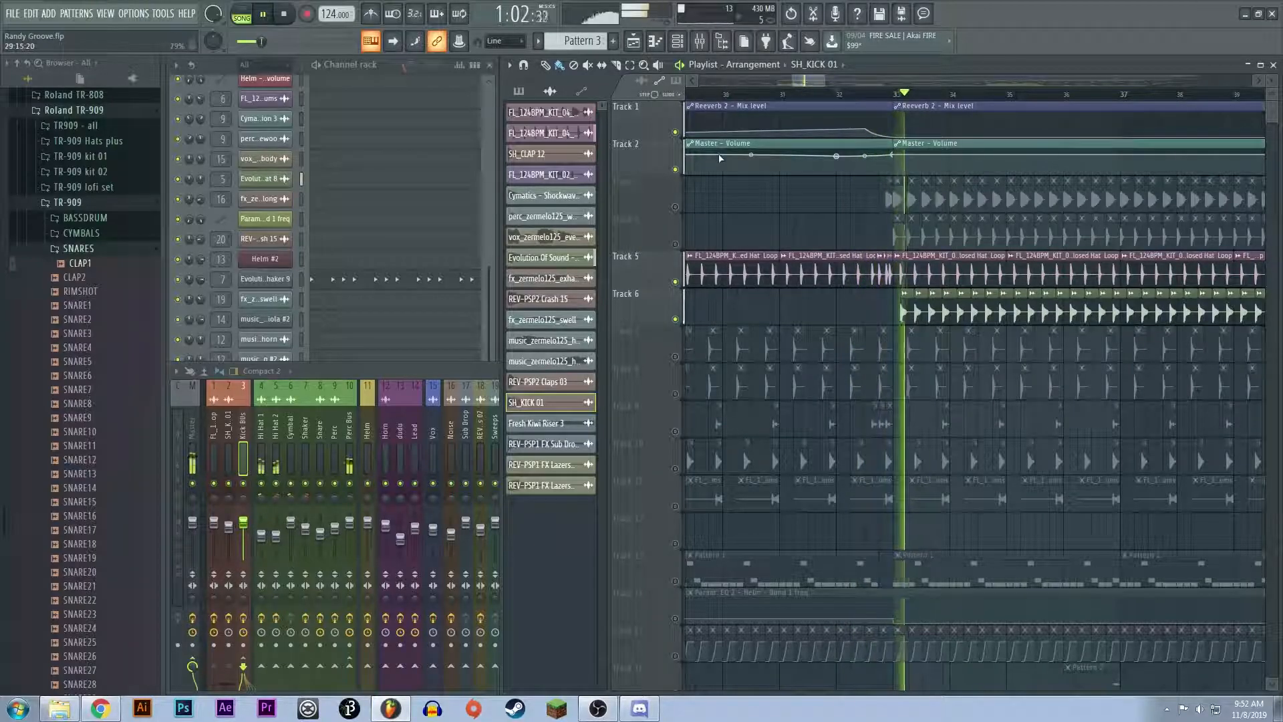
pyautogui.press('space')
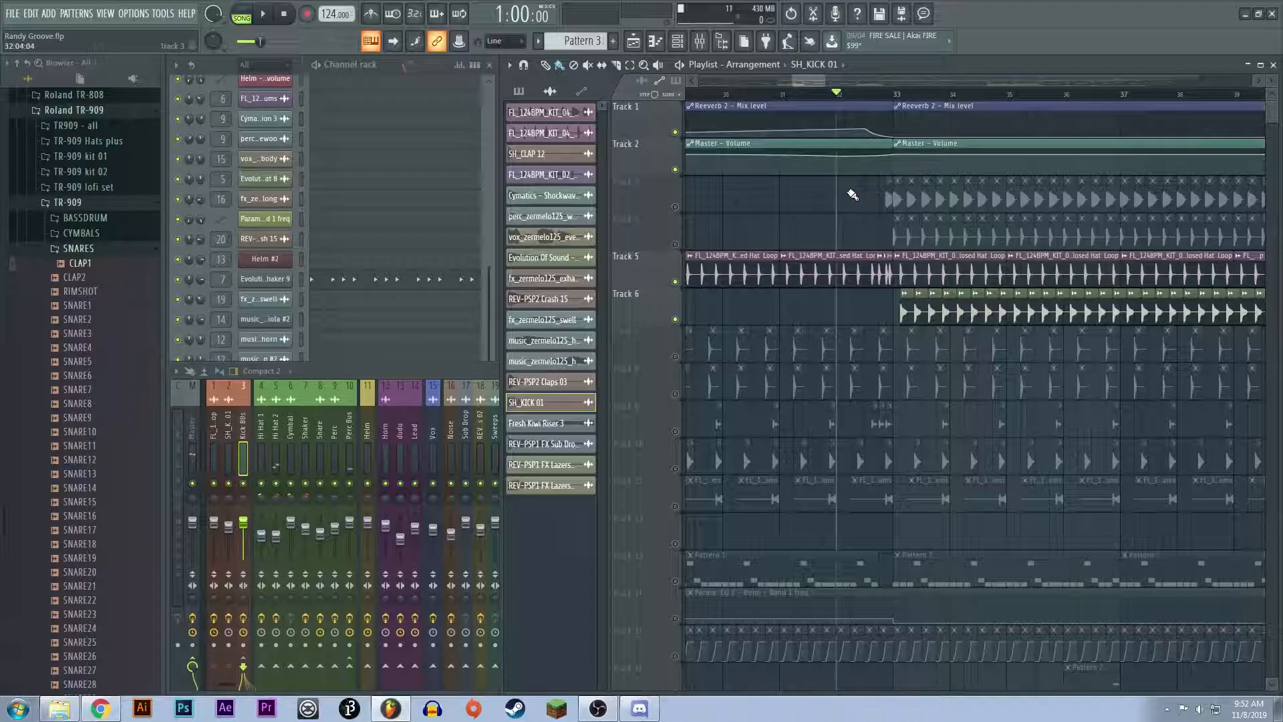
# Step: Select the closed hat loop in bar 33 and examine the Fruity Parametric EQ 2 on the Hi Hat 1 mixer channel
pyautogui.scroll(5, 988, 344)
pyautogui.click(765, 280)
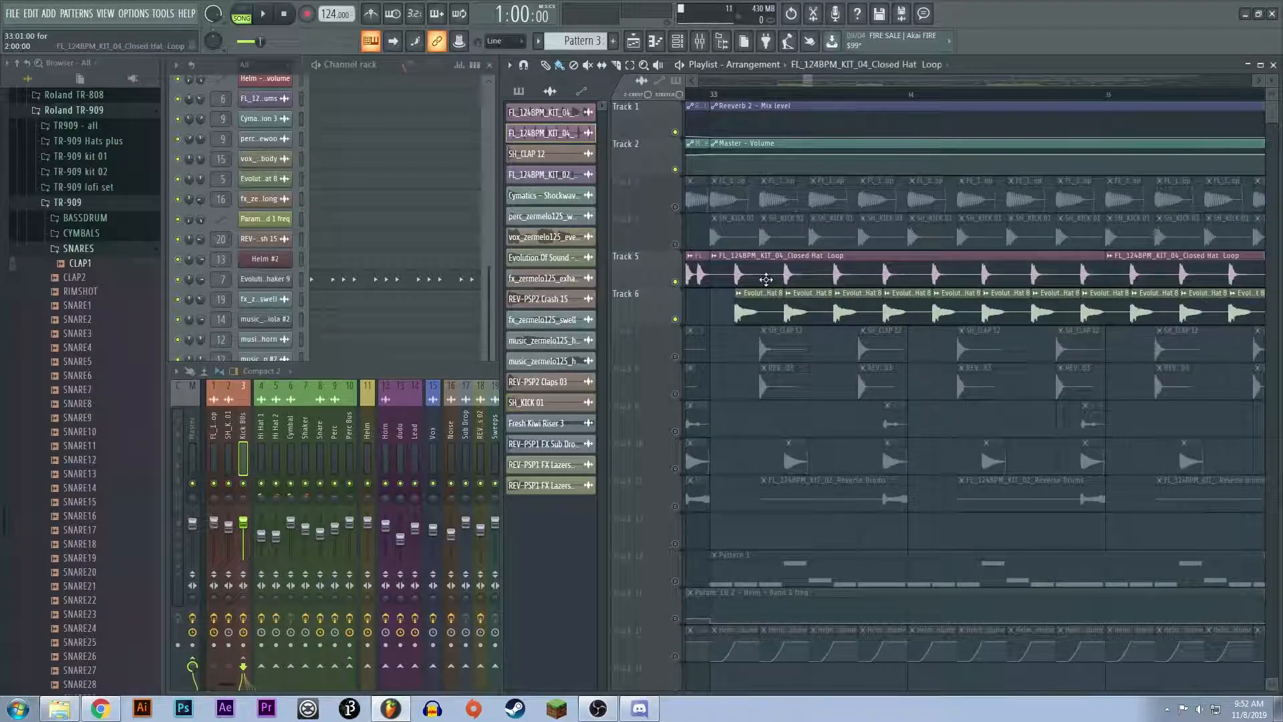
pyautogui.click(264, 457)
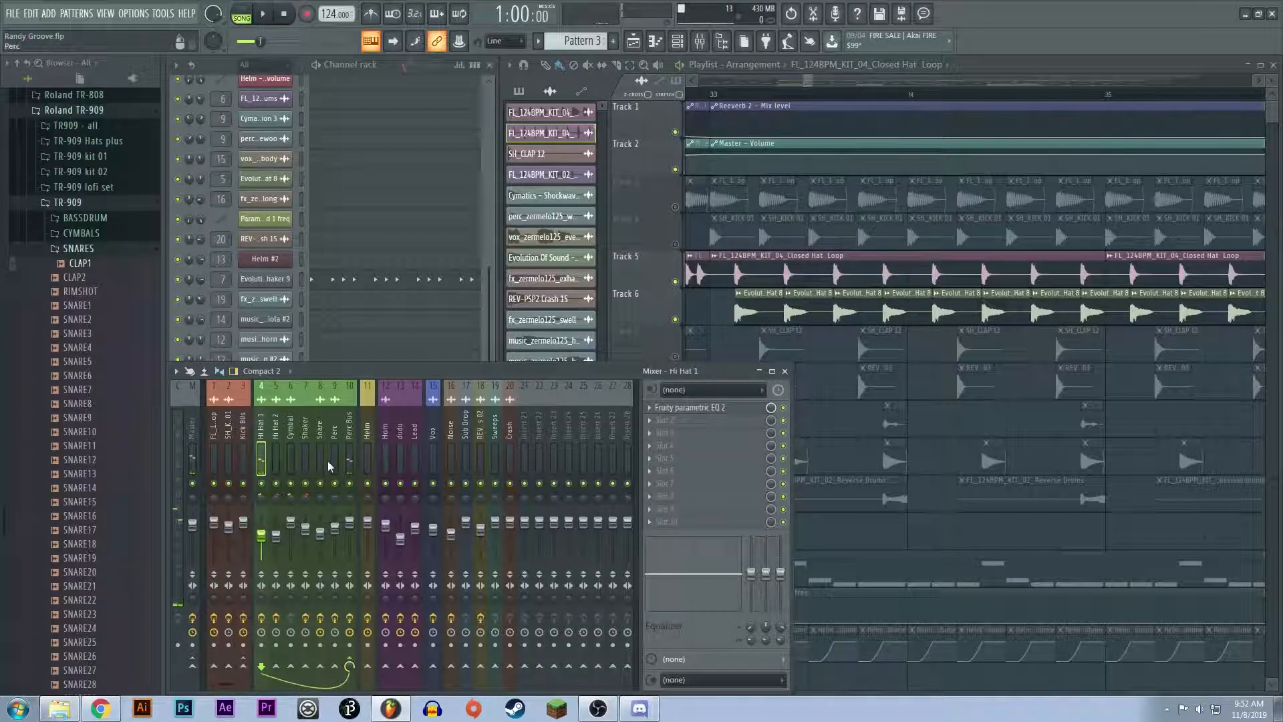
pyautogui.click(695, 407)
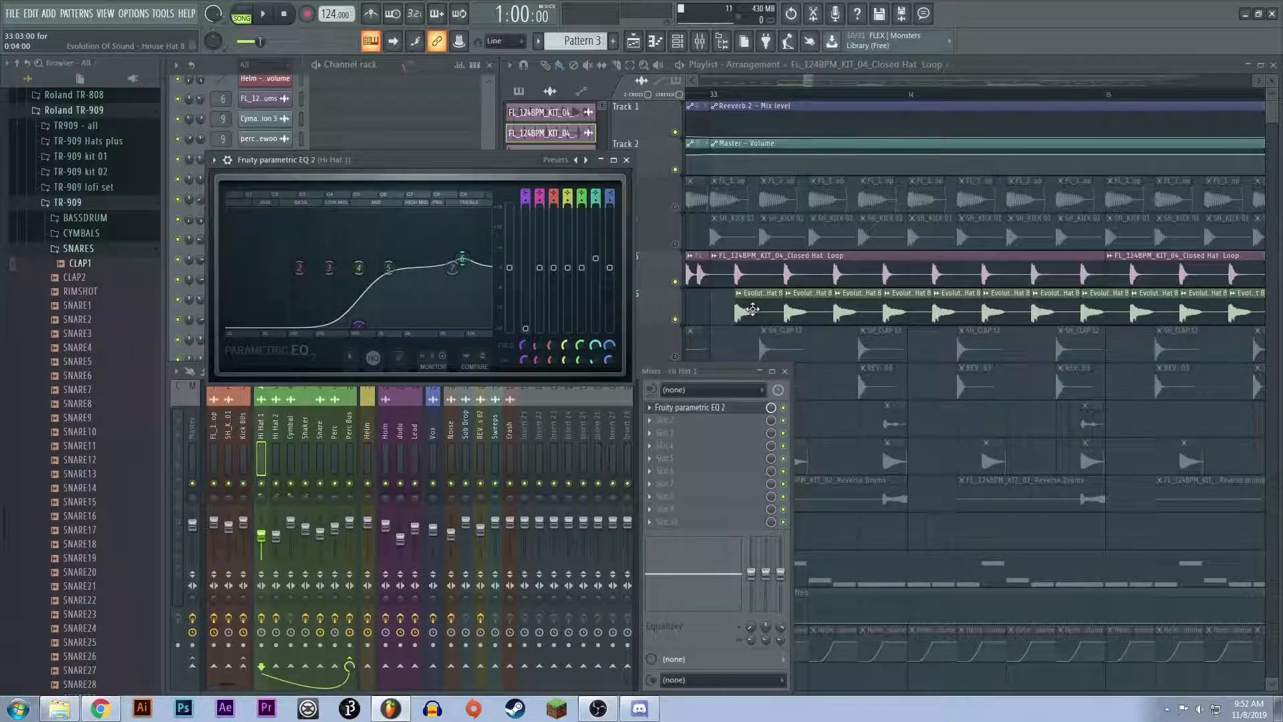
# Step: Open the House Hat 8 sample settings, audition Track 6 alone from its first hit in bar 33, and unmute Track 5
pyautogui.click(279, 460)
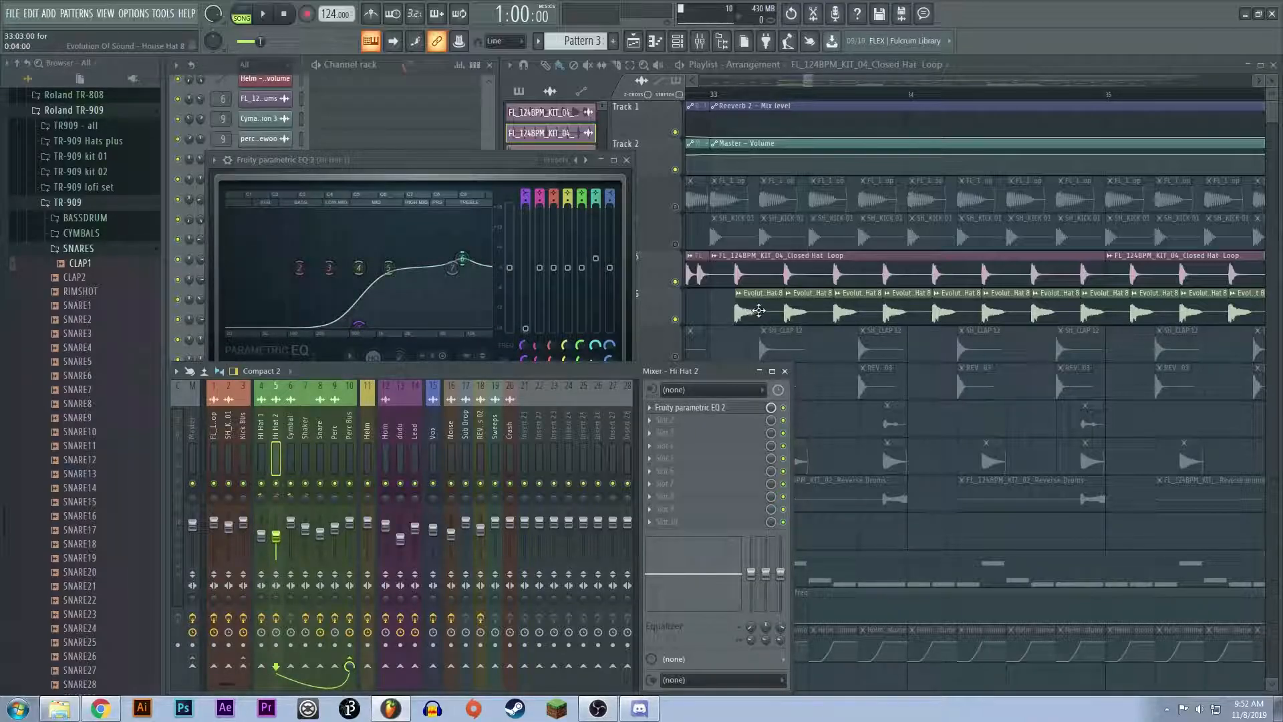
pyautogui.doubleClick(751, 307)
pyautogui.click(734, 92)
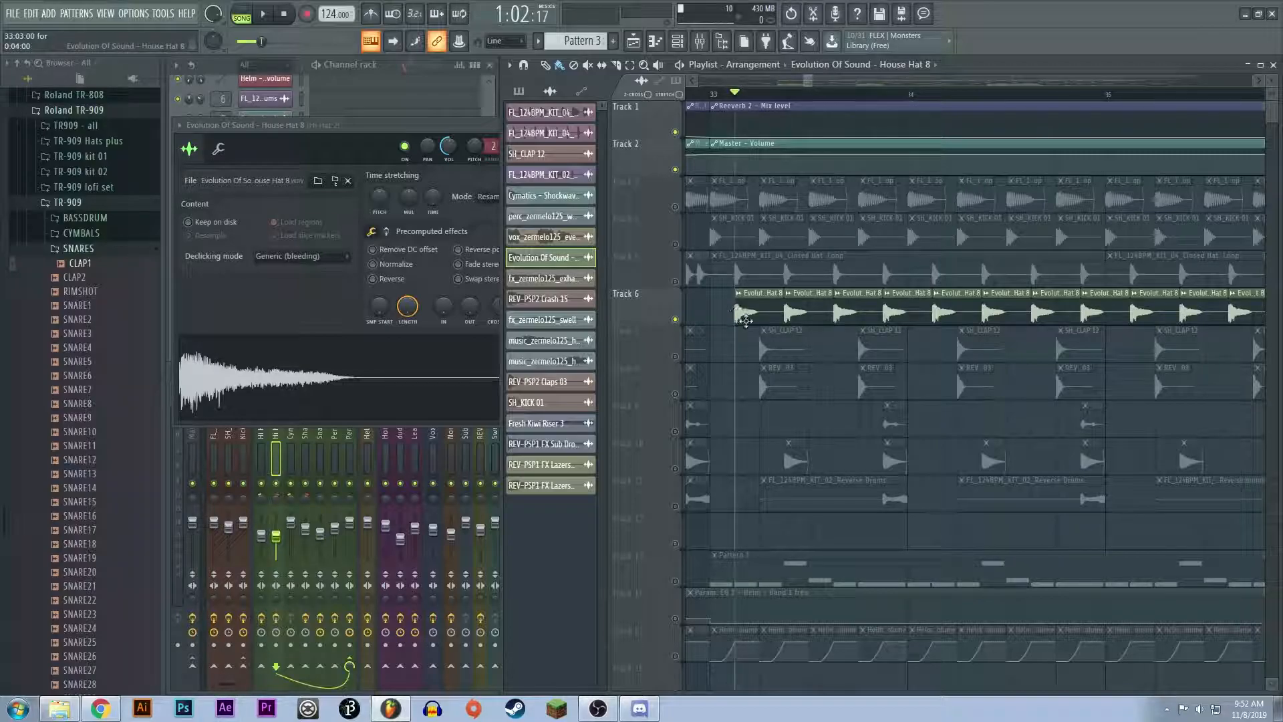
pyautogui.press('space')
pyautogui.press('space')
pyautogui.click(675, 282)
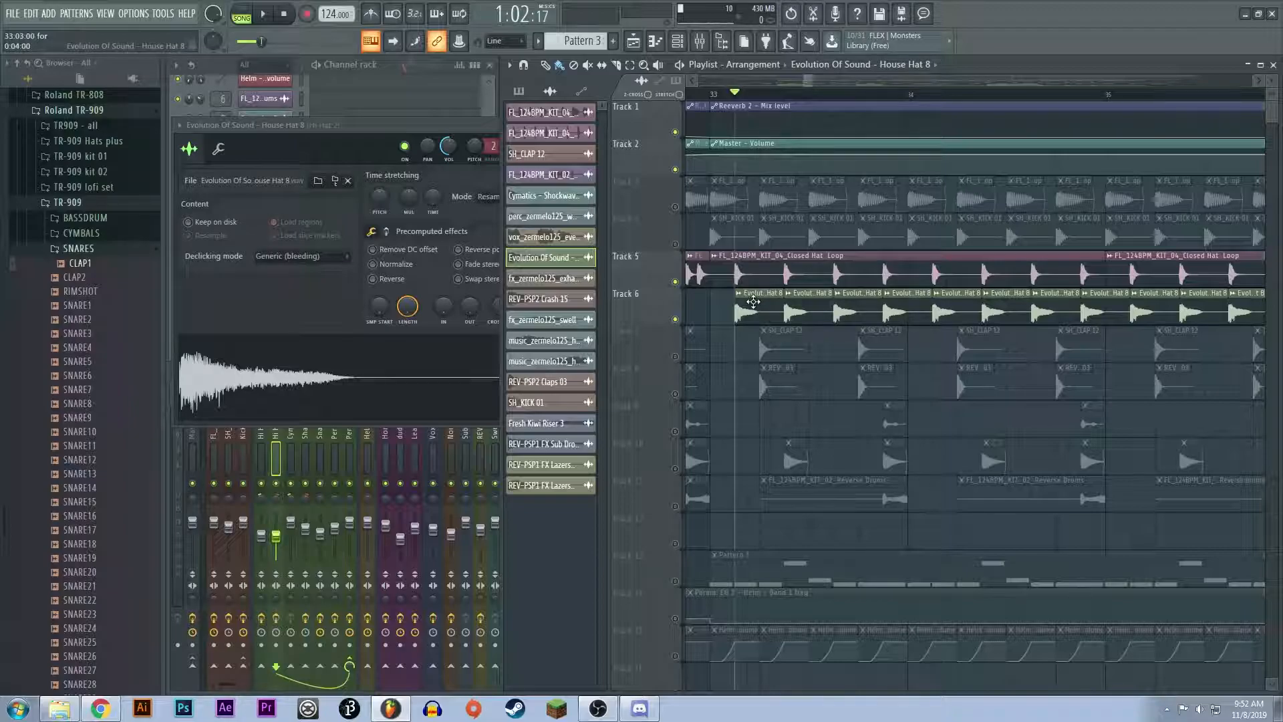
# Step: Examine the Fruity Parametric EQ 2 on the Hi Hat 2 mixer channel and close it
pyautogui.click(276, 458)
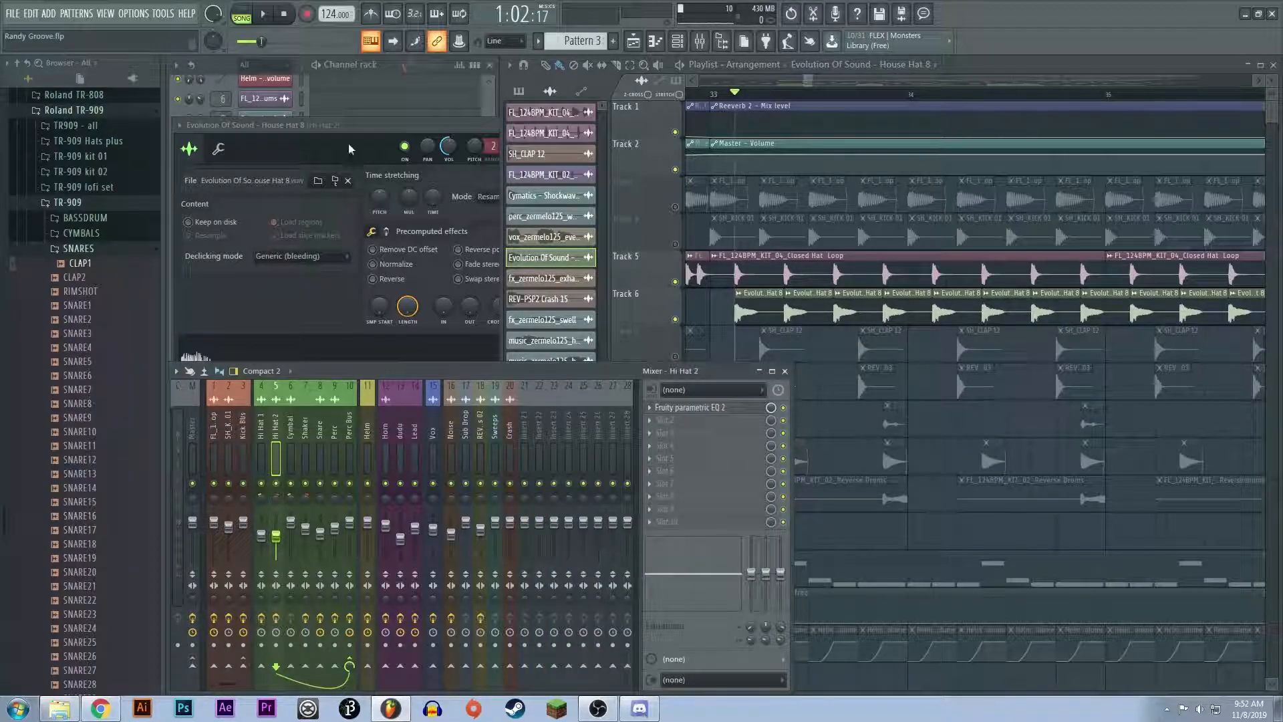
pyautogui.click(672, 408)
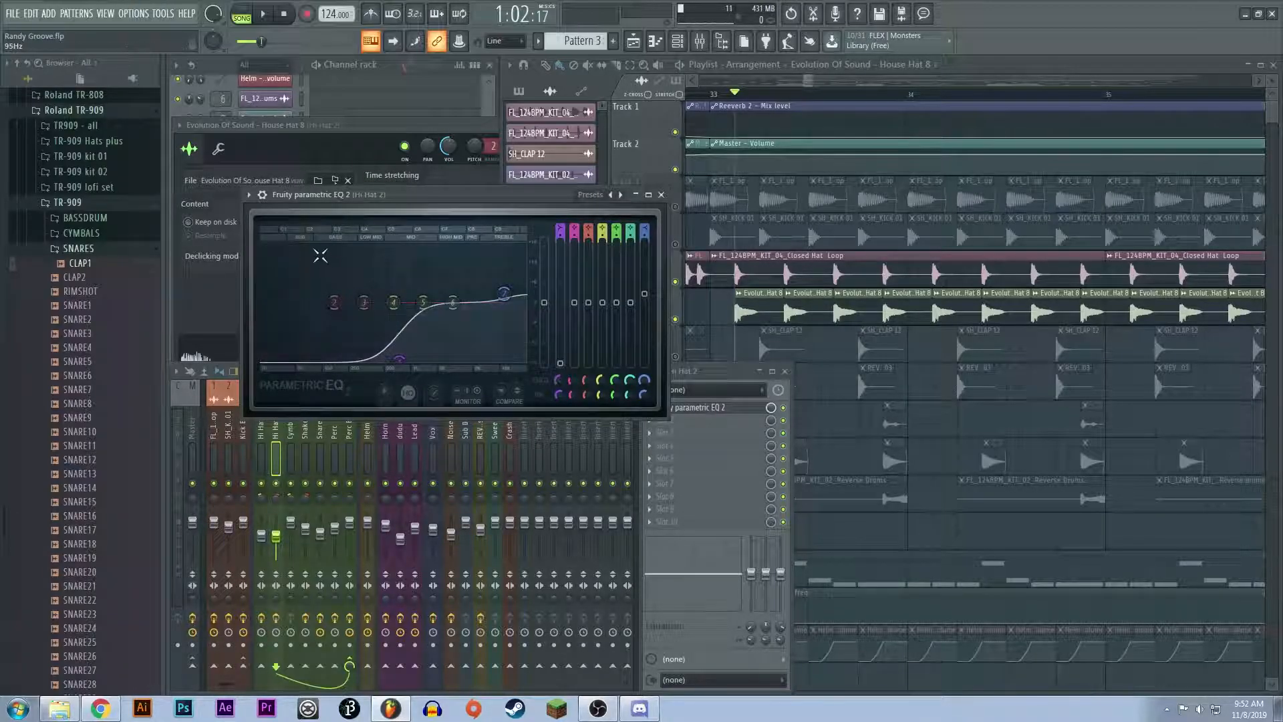
pyautogui.click(661, 195)
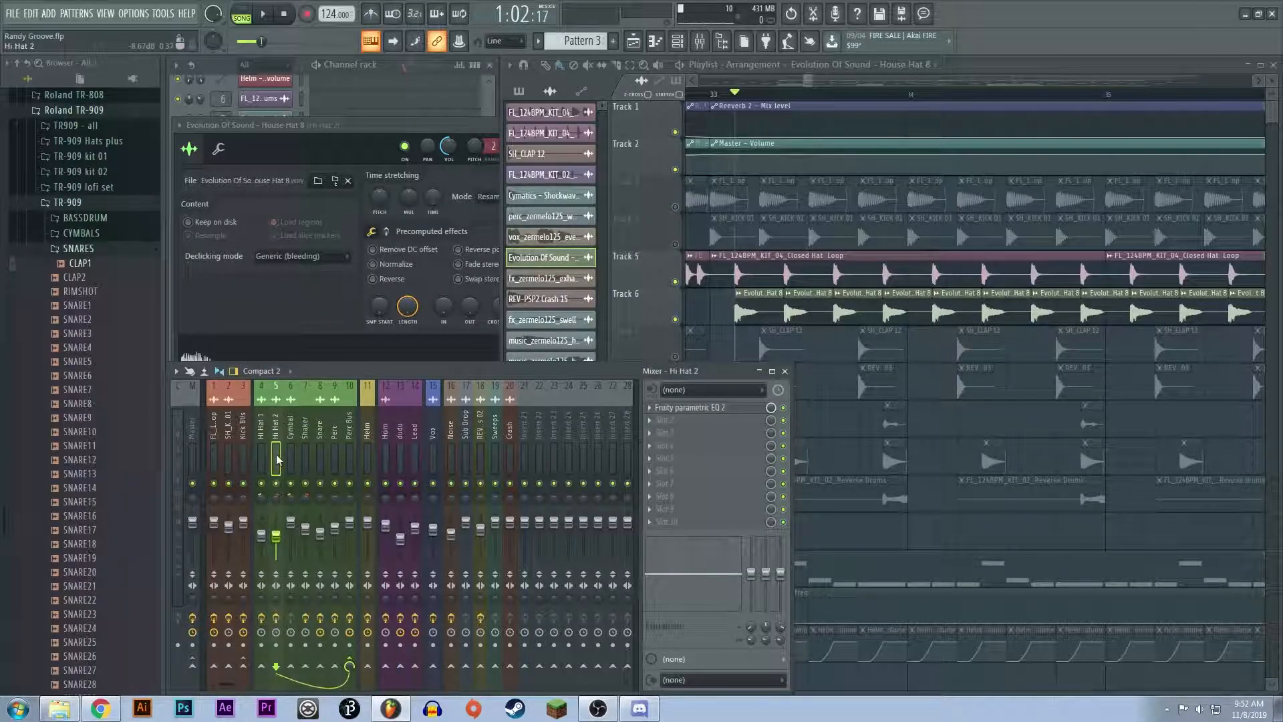
# Step: Examine the Fruity Parametric EQ 2 and Fruity Limiter on the Perc Bus, then audition both hi-hat layers from bar 33
pyautogui.click(349, 455)
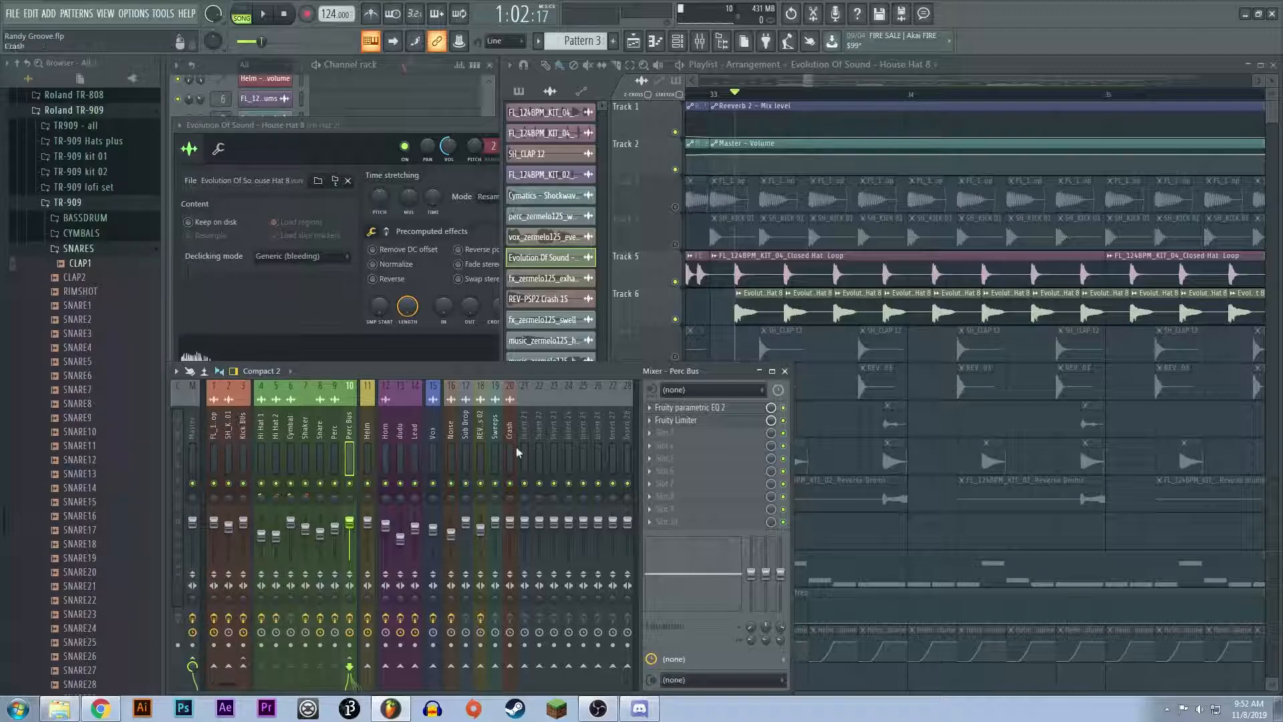
pyautogui.click(689, 407)
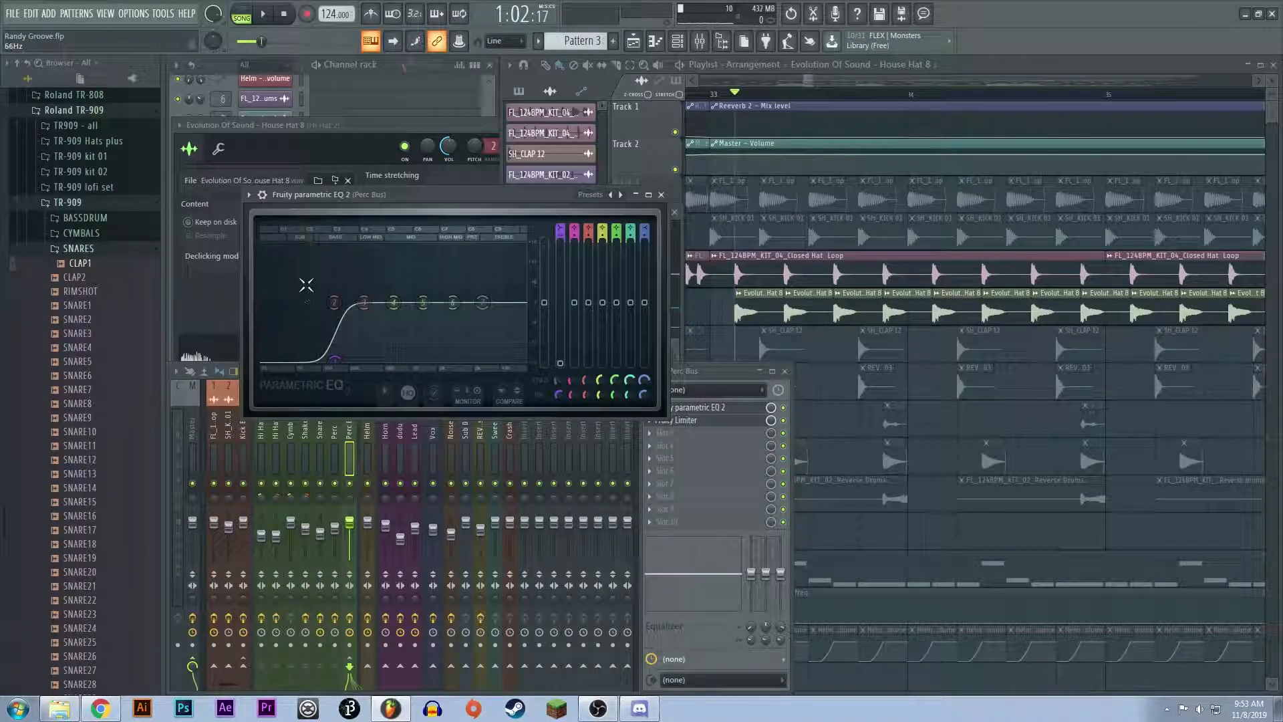
pyautogui.click(661, 195)
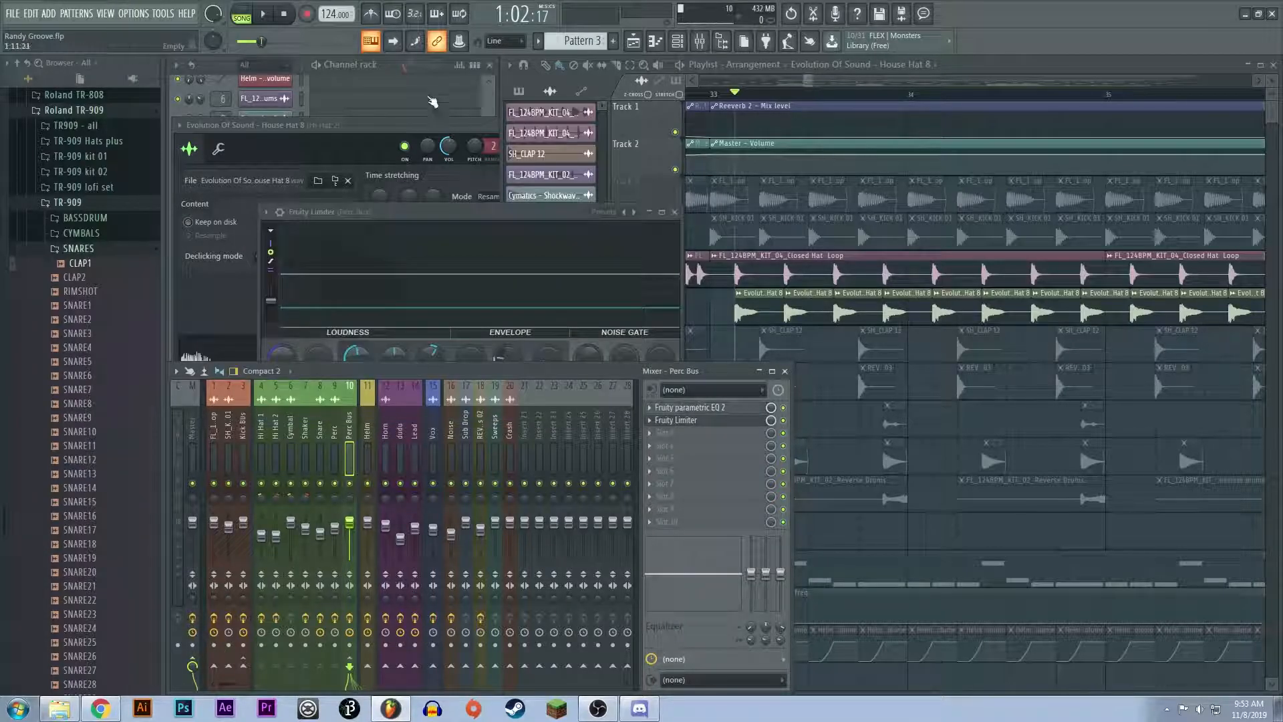
pyautogui.click(675, 211)
pyautogui.press('space')
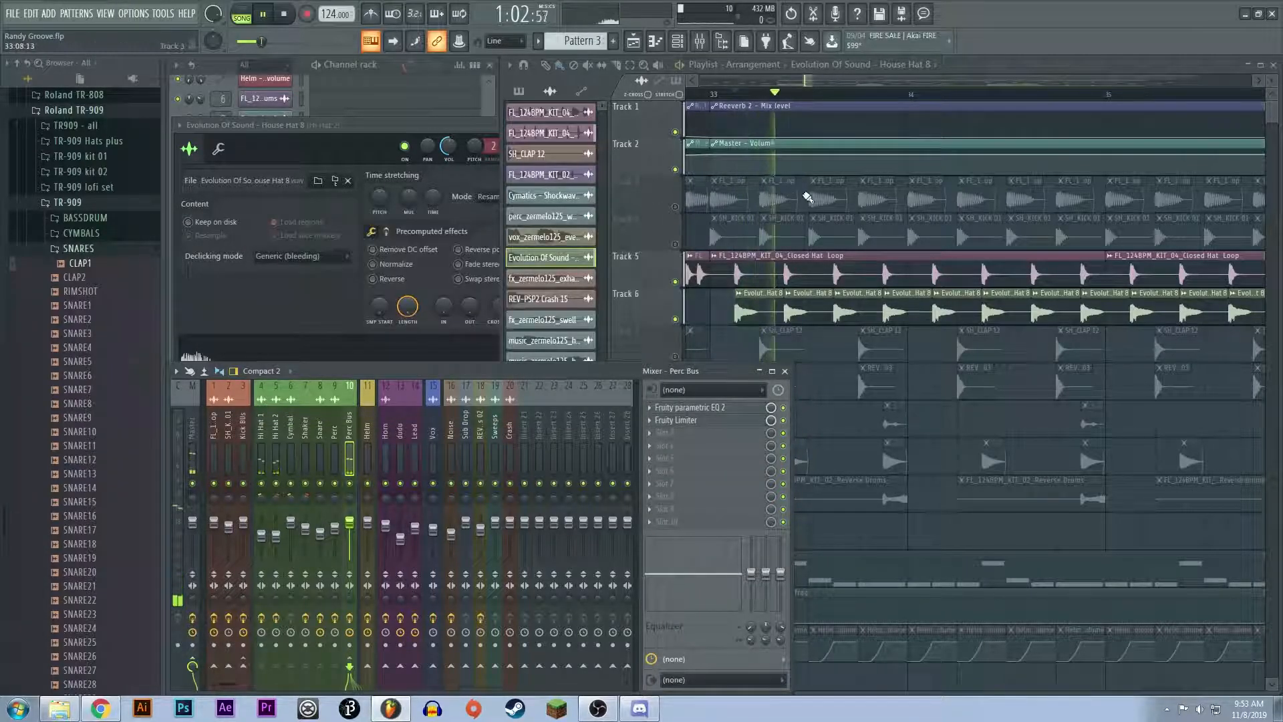
pyautogui.press('space')
# Step: Select bar 40 in the playlist and audition the hi-hat fill on Tracks 5 and 6
pyautogui.scroll(-5, 788, 245)
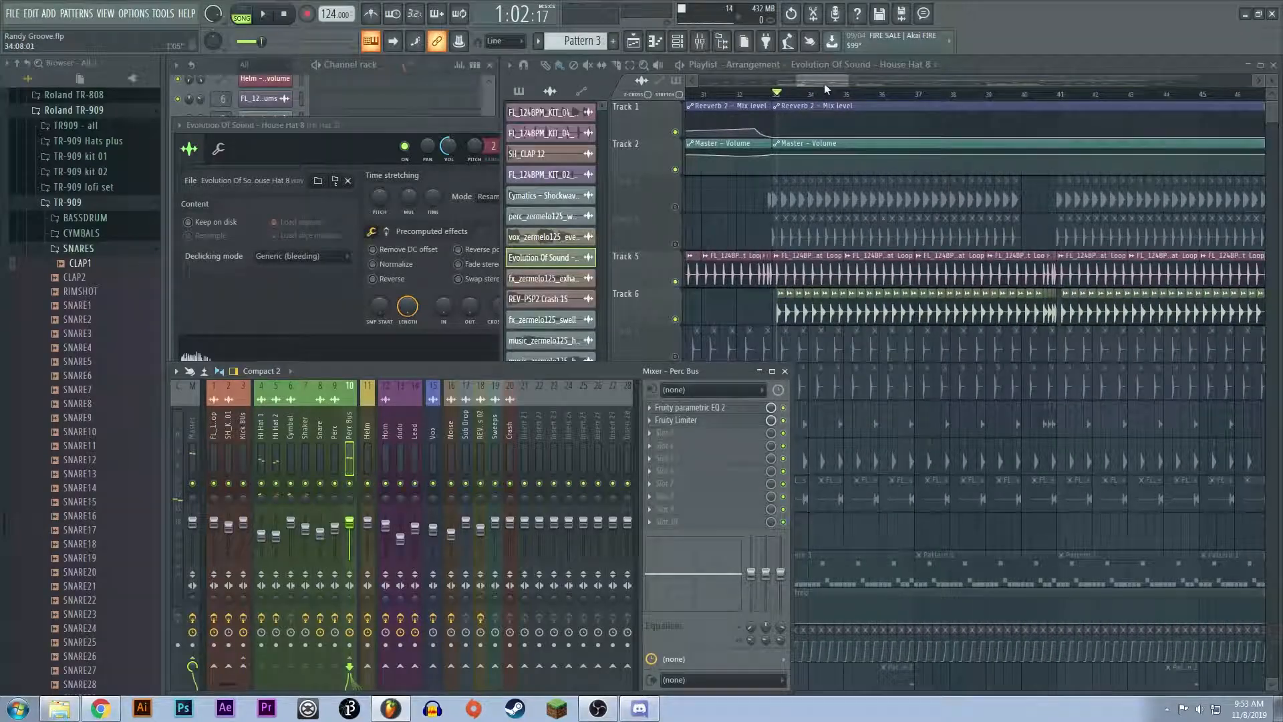
pyautogui.moveTo(824, 83); pyautogui.dragTo(819, 83)
pyautogui.scroll(5, 1115, 294)
pyautogui.click(977, 95)
pyautogui.moveTo(937, 97); pyautogui.dragTo(1024, 115)
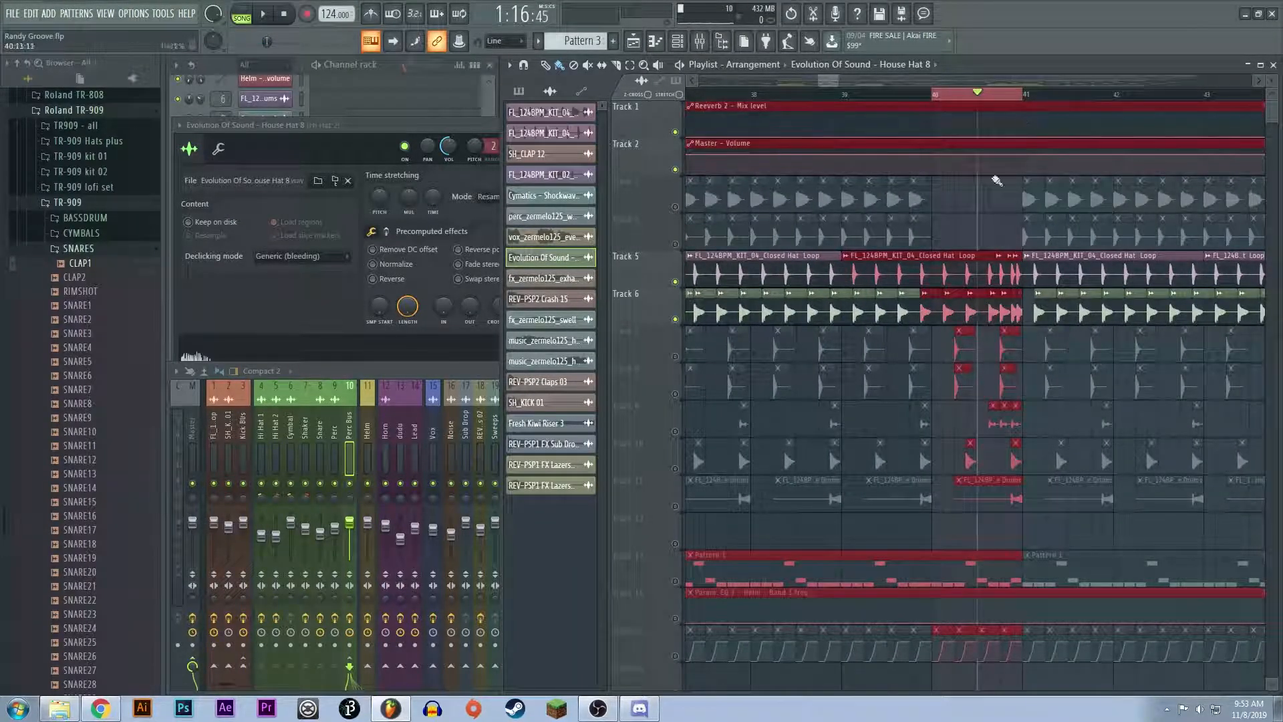
pyautogui.press('space')
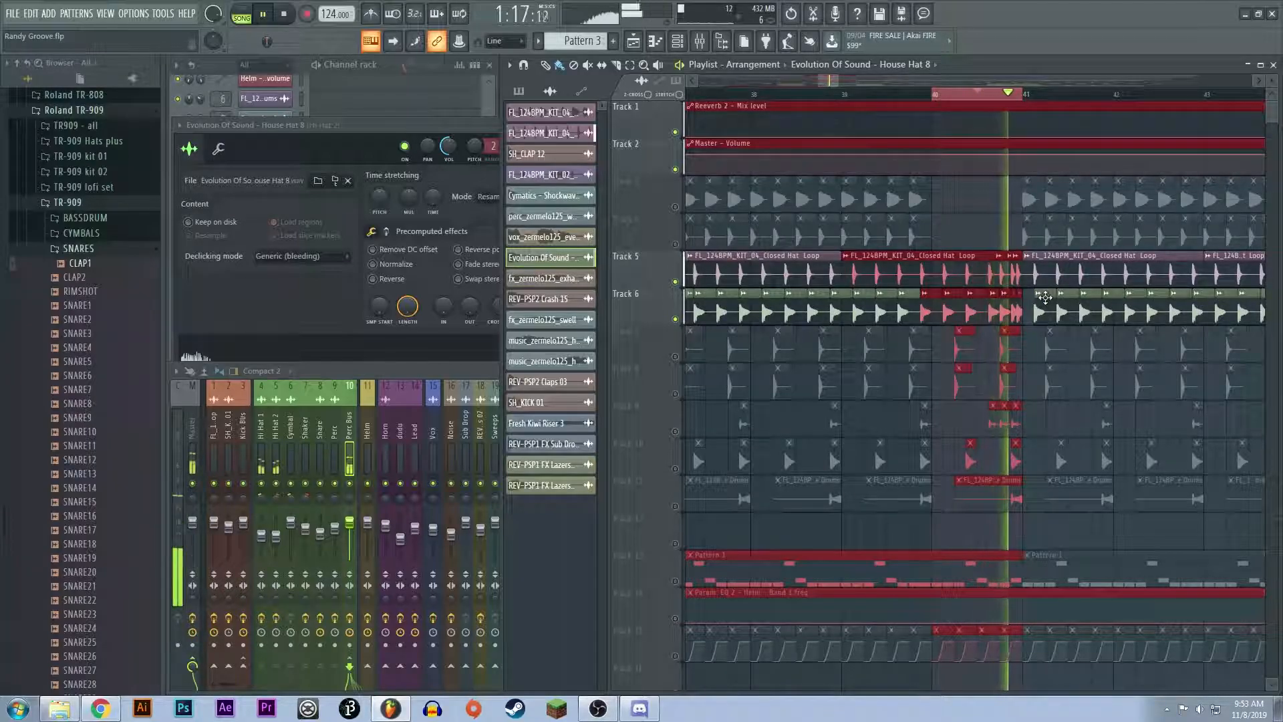
pyautogui.press('space')
# Step: Clear the playlist's time selection and move the playback position to bar 31
pyautogui.keyDown('ctrl'); pyautogui.click(1036, 478); pyautogui.keyUp('ctrl')
pyautogui.scroll(-5, 999, 481)
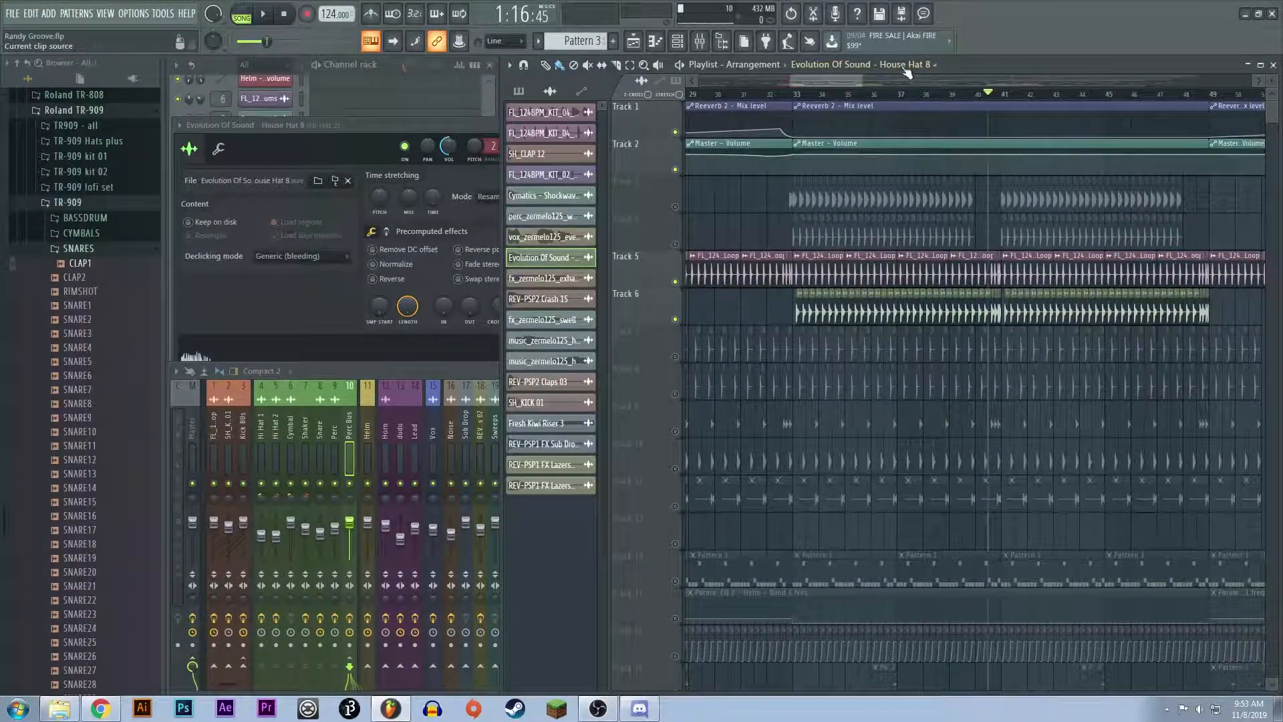
pyautogui.scroll(-6, 765, 327)
pyautogui.scroll(3, 940, 273)
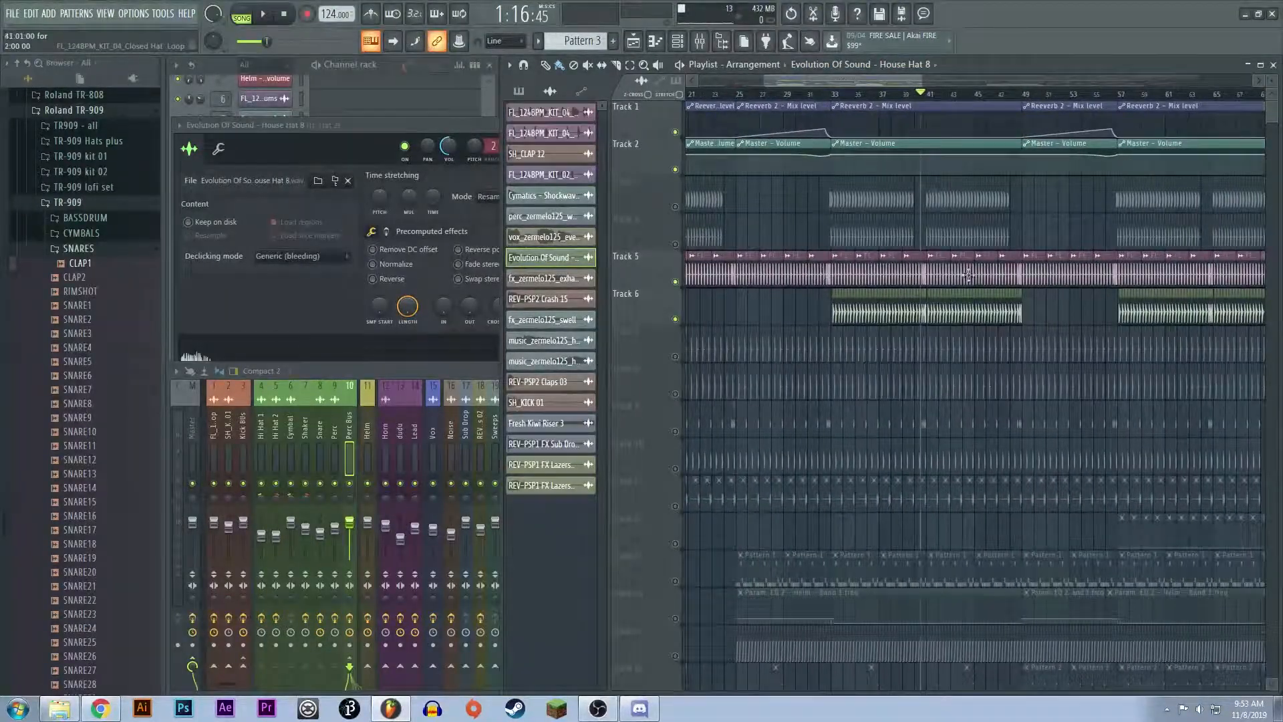
pyautogui.click(797, 95)
# Step: Mute Tracks 5 and 6, unmute Tracks 7 and 8, and select bar 33 to audition the two clap layers together
pyautogui.scroll(-5, 804, 301)
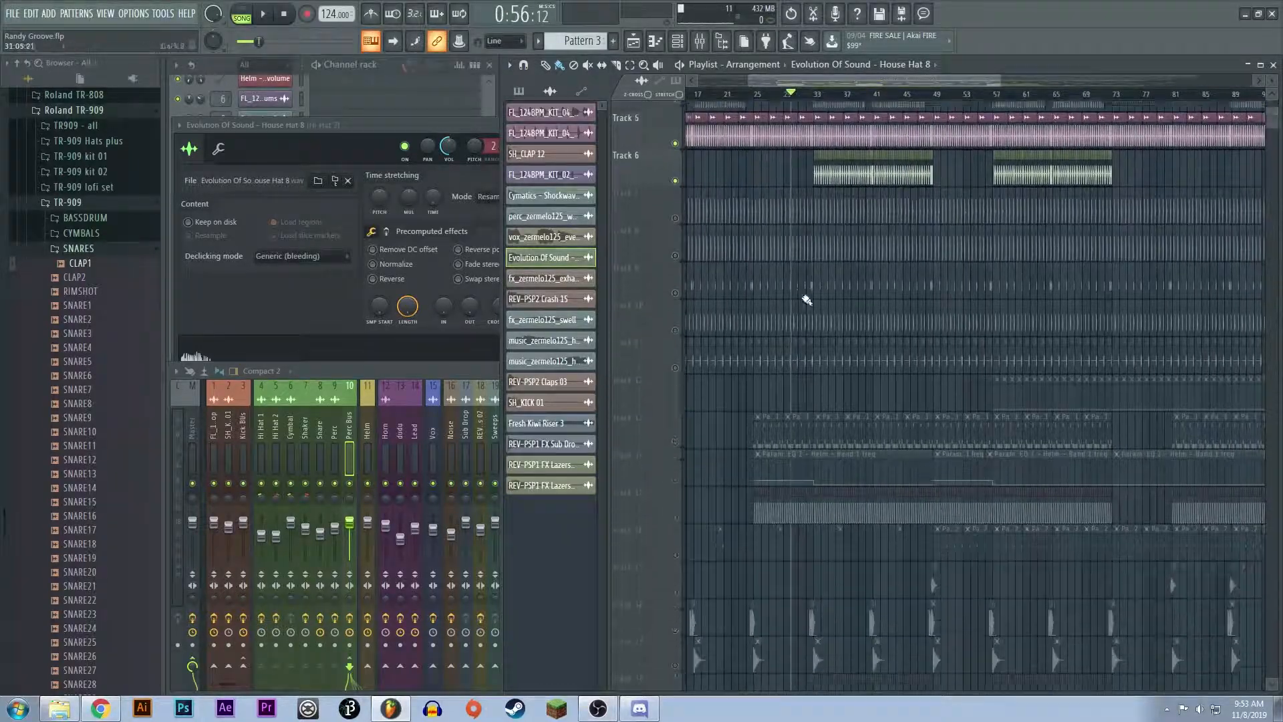
pyautogui.scroll(2, 811, 249)
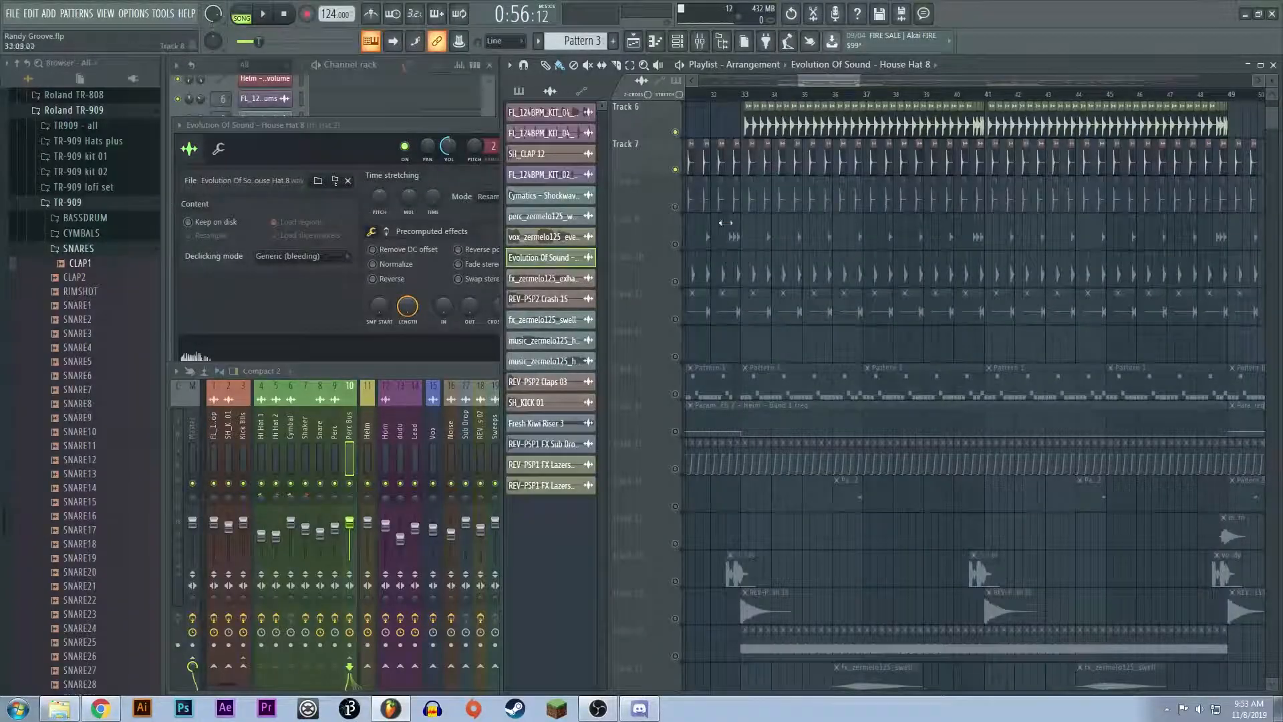
pyautogui.scroll(4, 682, 207)
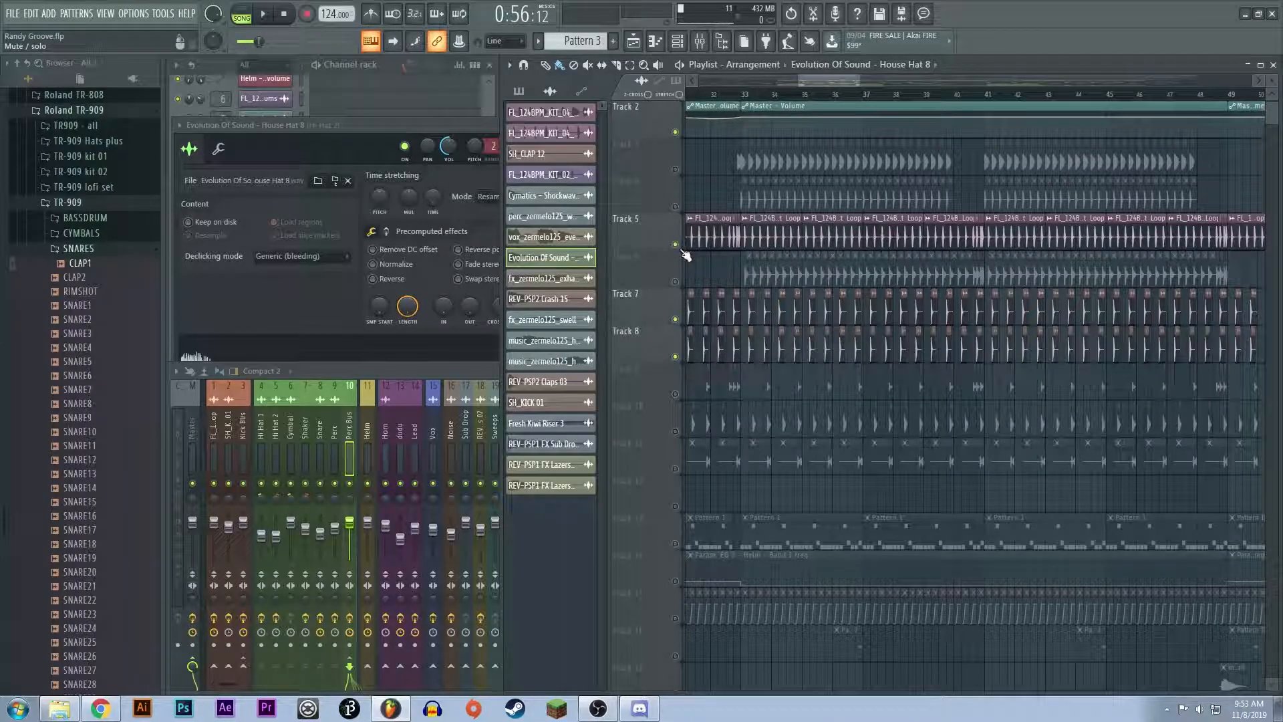
pyautogui.scroll(8, 688, 247)
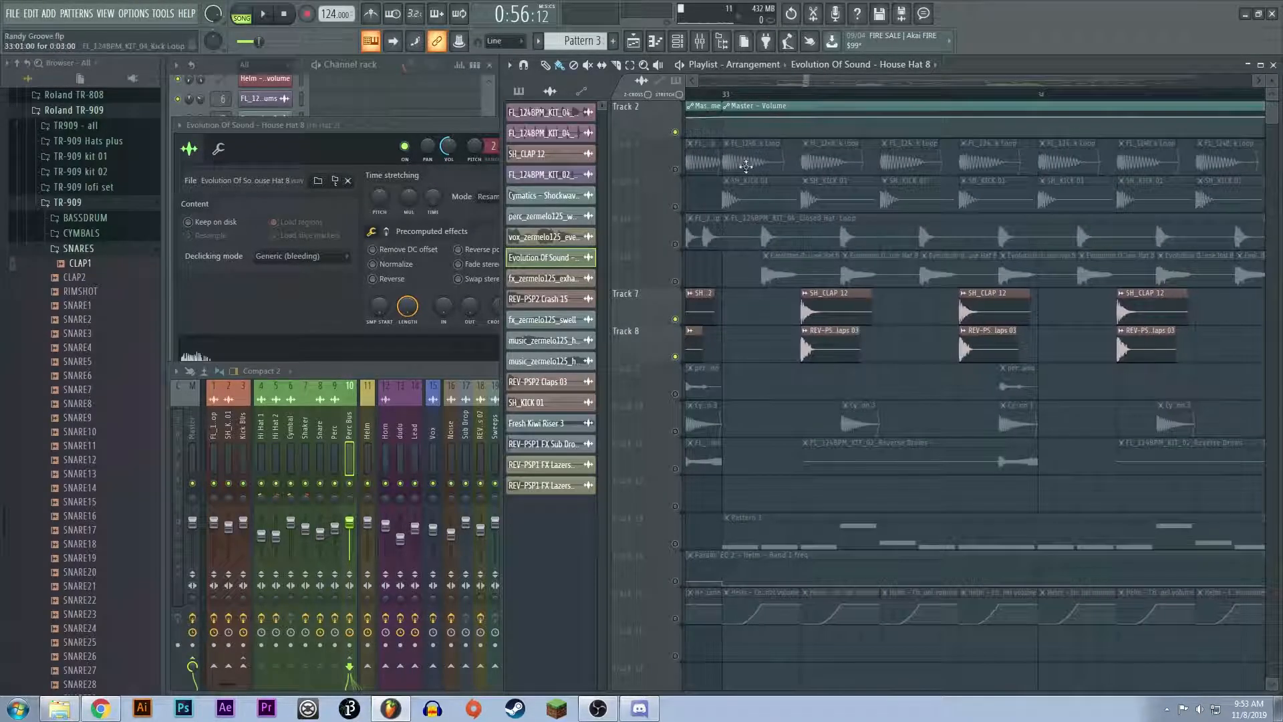
pyautogui.moveTo(725, 92); pyautogui.dragTo(1037, 92)
pyautogui.press('space')
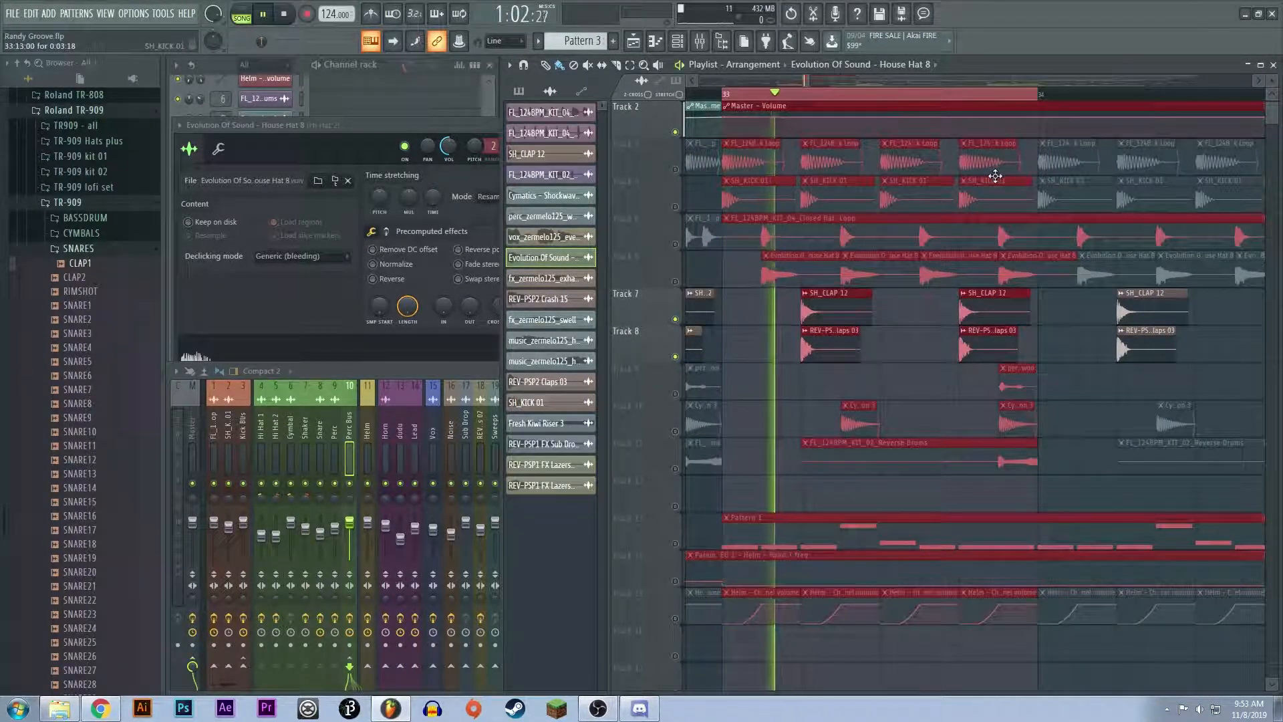
pyautogui.press('space')
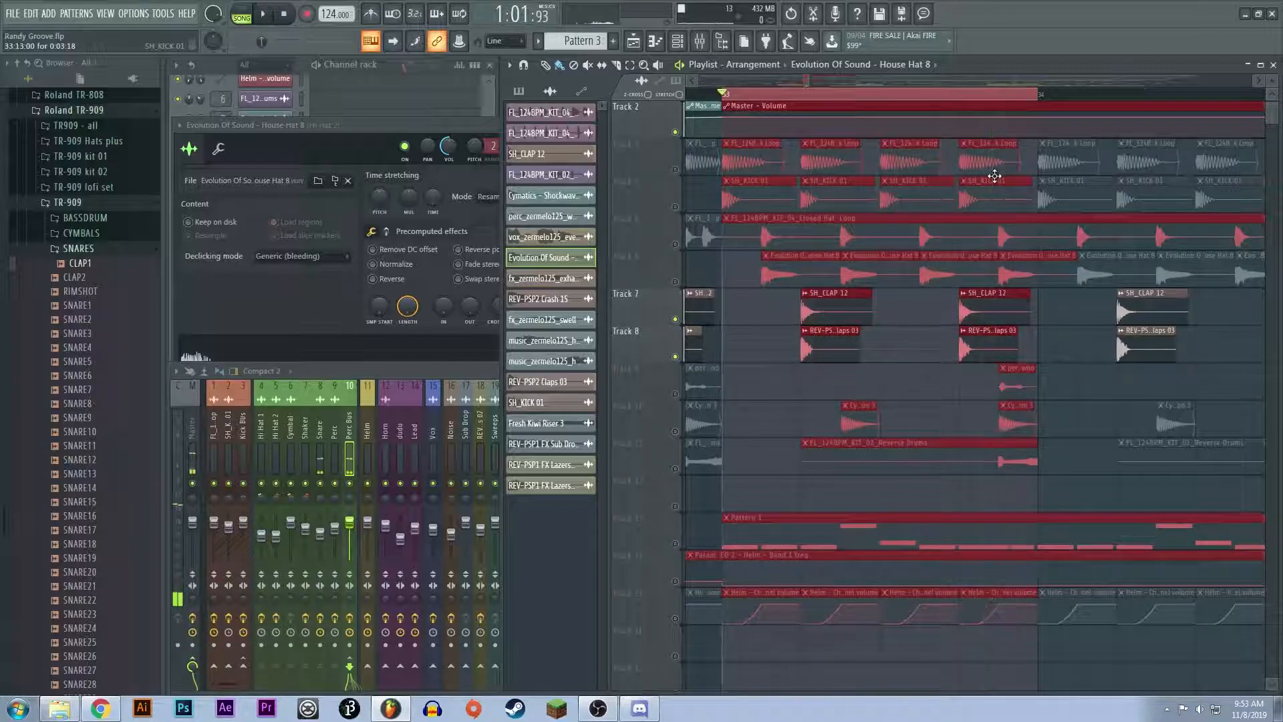
# Step: Open the SH_CLAP 12 and REV-PSP2 Claps 03 sample settings, then mute Track 8 and audition Track 7 alone
pyautogui.doubleClick(859, 312)
pyautogui.doubleClick(826, 347)
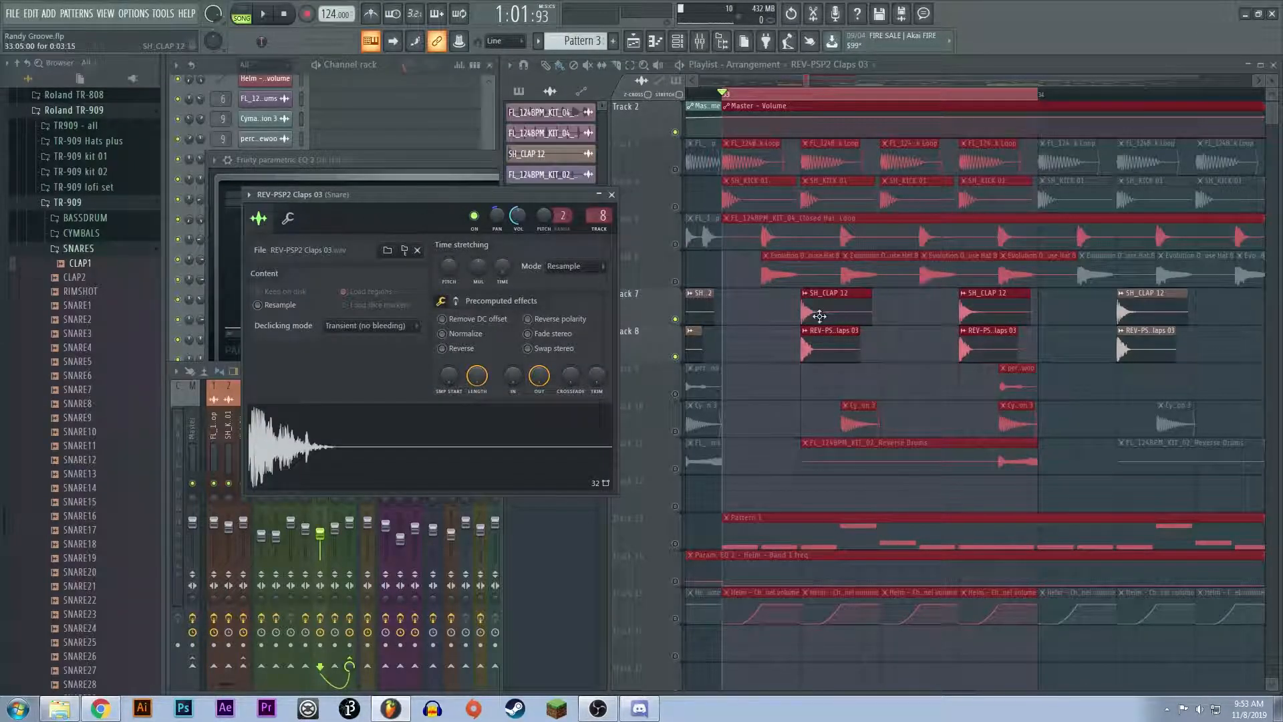
pyautogui.click(675, 356)
pyautogui.press('space')
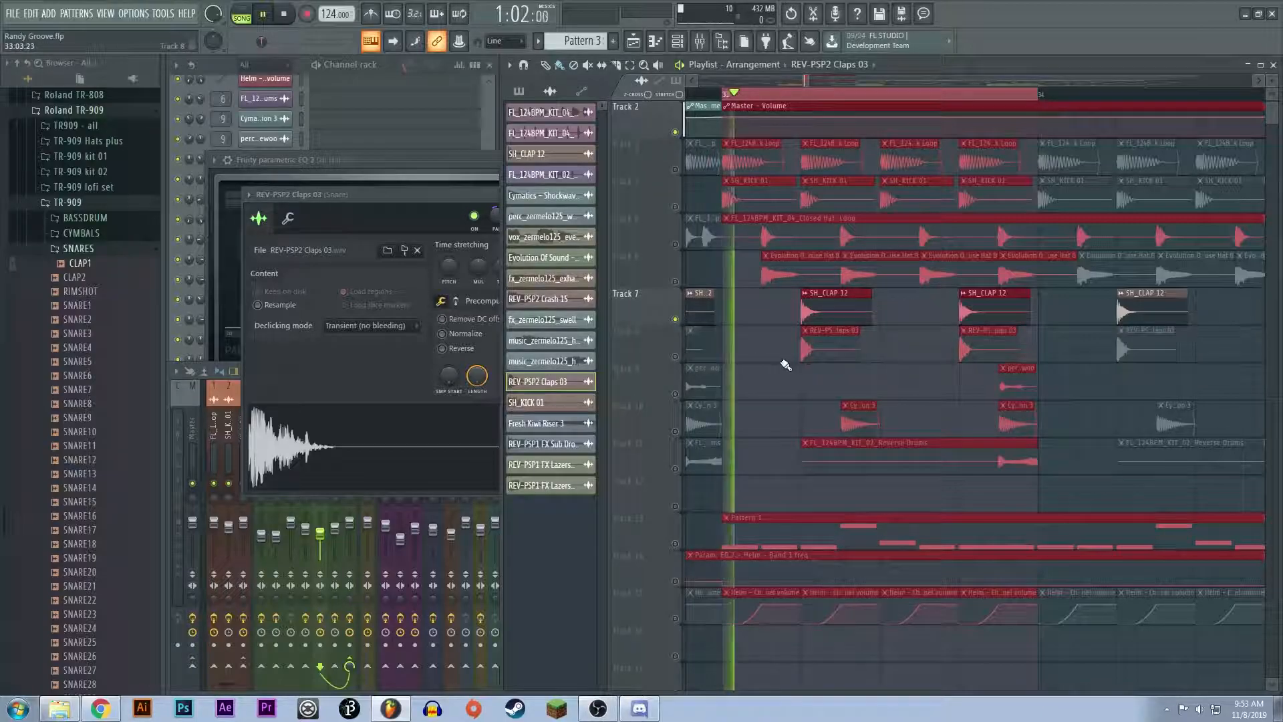
pyautogui.press('space')
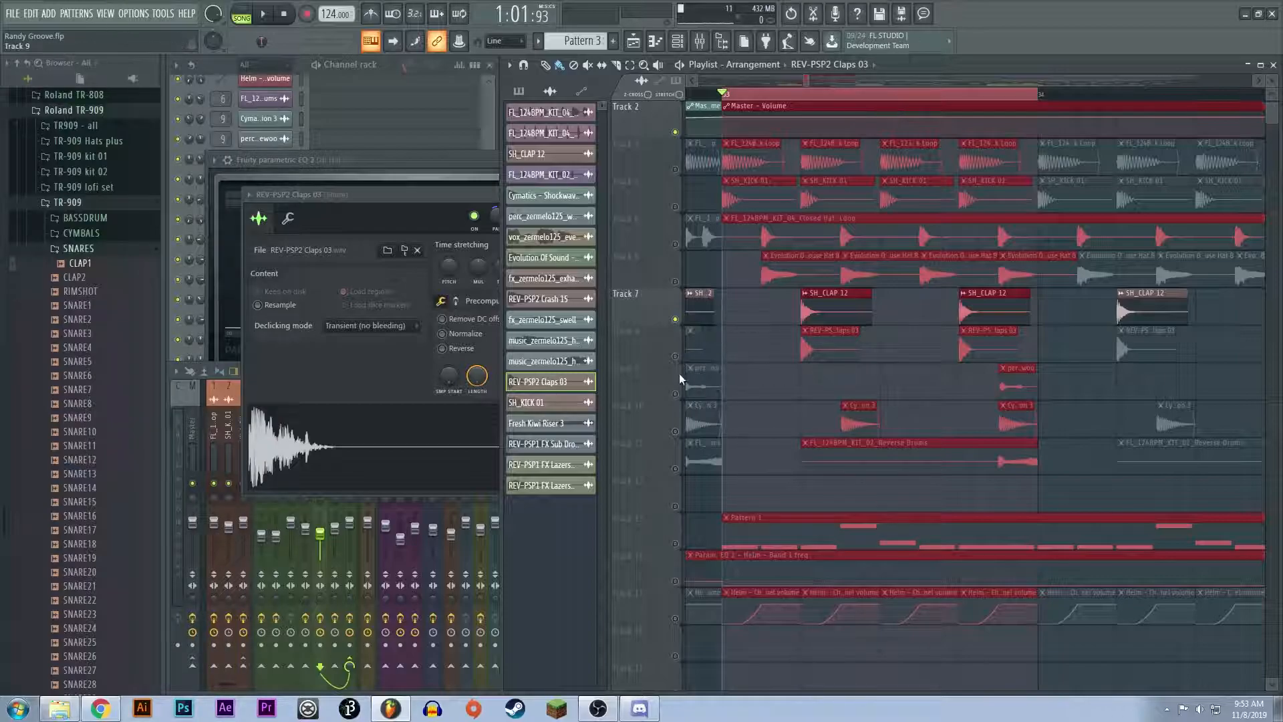
# Step: Unmute Track 8 and mute Track 7 to audition REV-PSP2 Claps 03 alone, and unmute Track 7 again
pyautogui.click(675, 356)
pyautogui.click(675, 319)
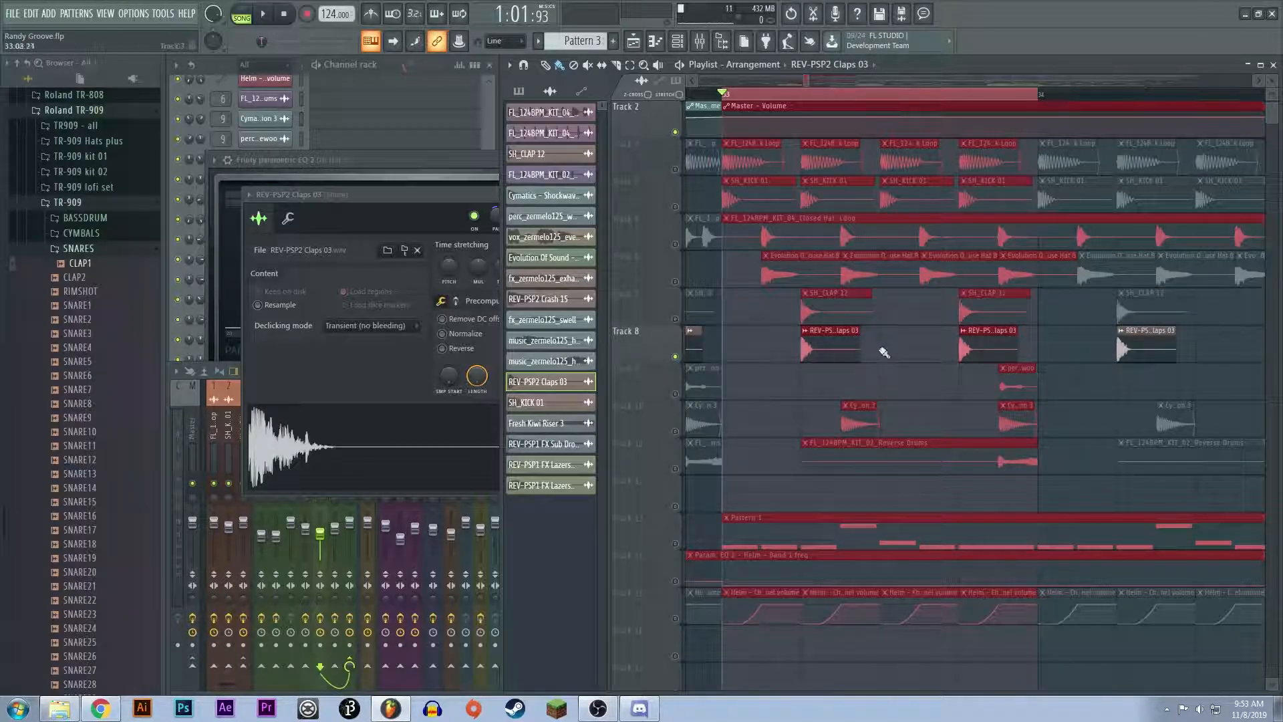
pyautogui.press('space')
pyautogui.press('space')
pyautogui.click(675, 320)
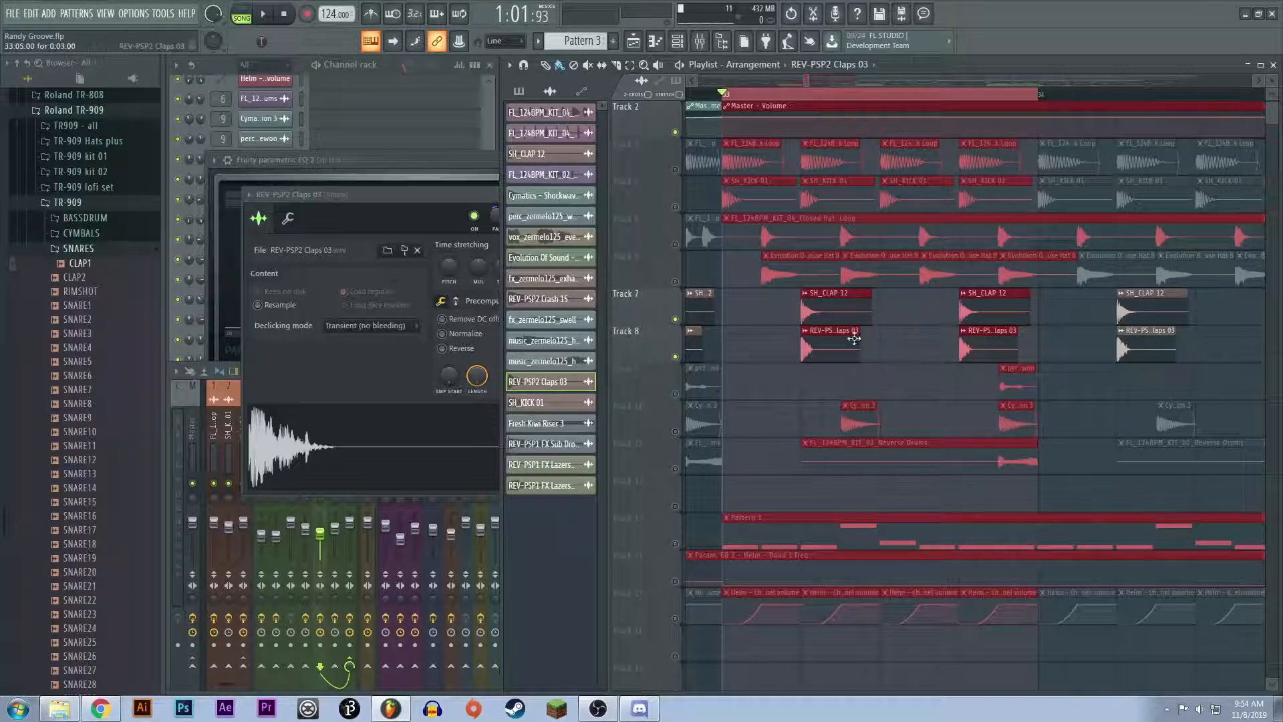
# Step: Inspect the REV-PSP2 Claps 03 and SH_CLAP 12 sample settings, close them, and audition both clap layers over bar 33
pyautogui.doubleClick(828, 341)
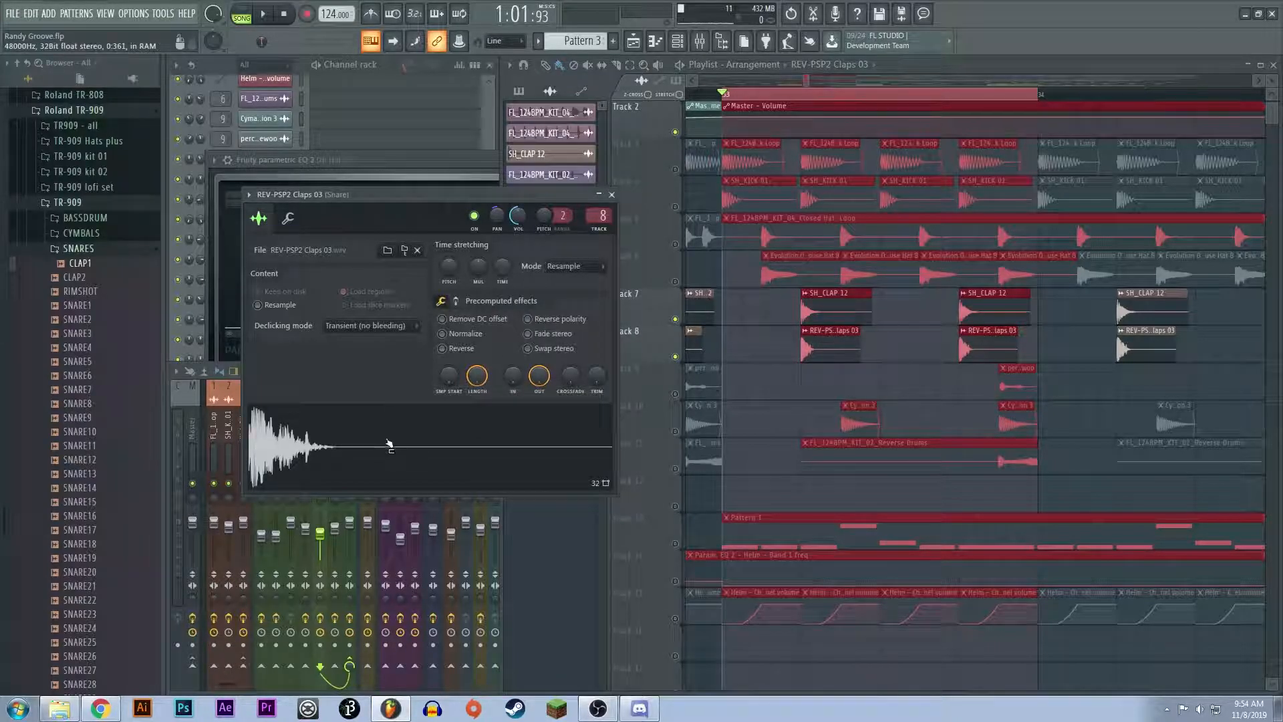
pyautogui.click(611, 194)
pyautogui.click(853, 303)
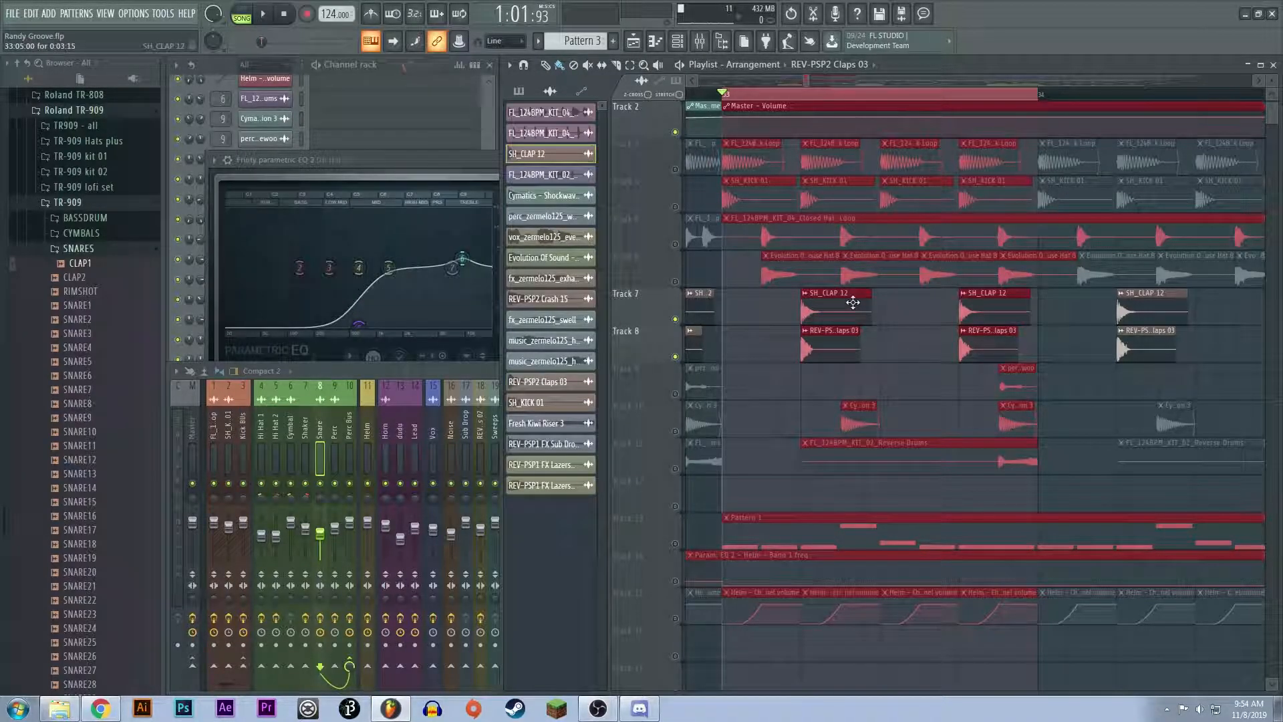
pyautogui.doubleClick(853, 303)
pyautogui.click(671, 259)
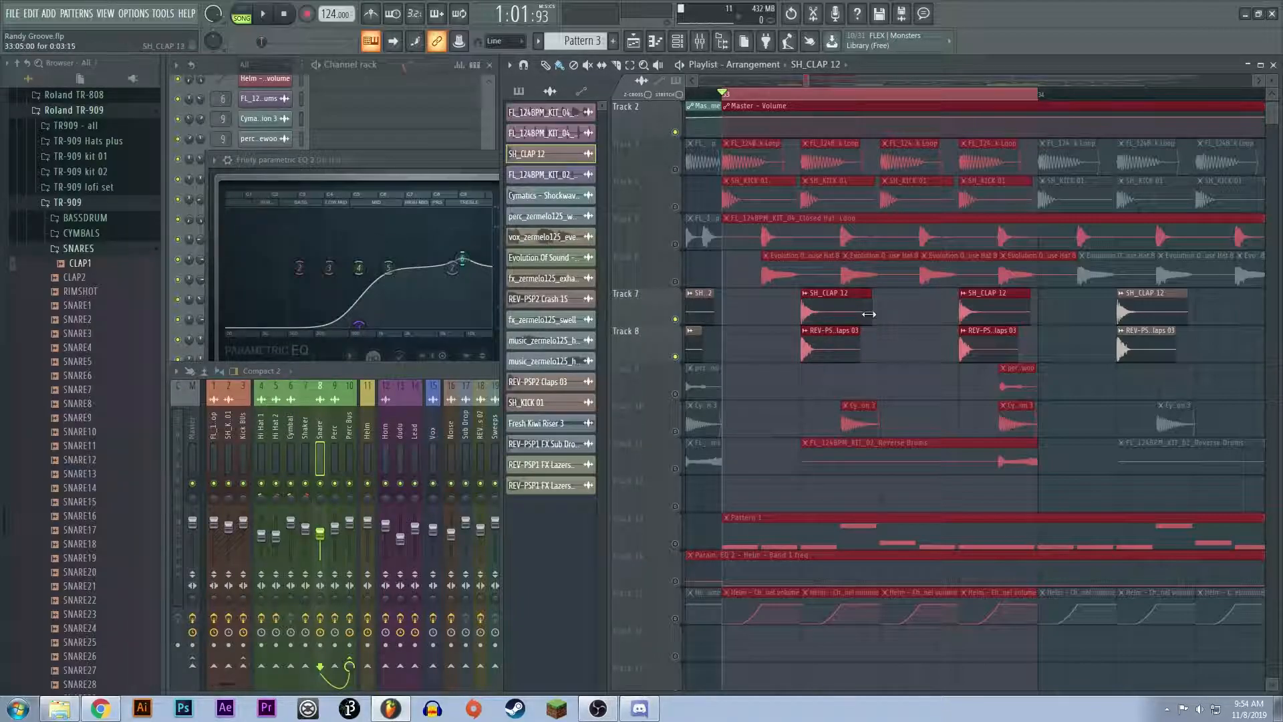
pyautogui.press('space')
pyautogui.press('space')
# Step: Reopen the REV-PSP2 Claps 03 settings to examine its fade-out, and open the SH_CLAP 12 settings for comparison
pyautogui.scroll(1, 813, 324)
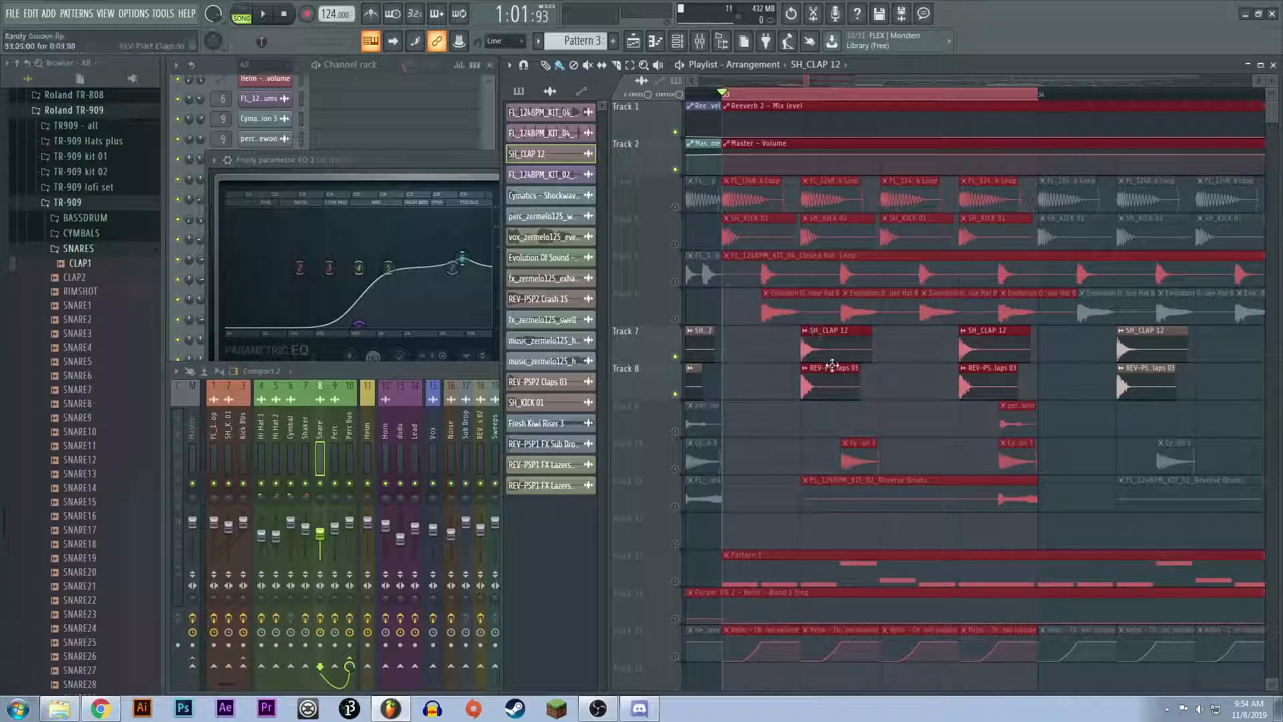
pyautogui.click(543, 382)
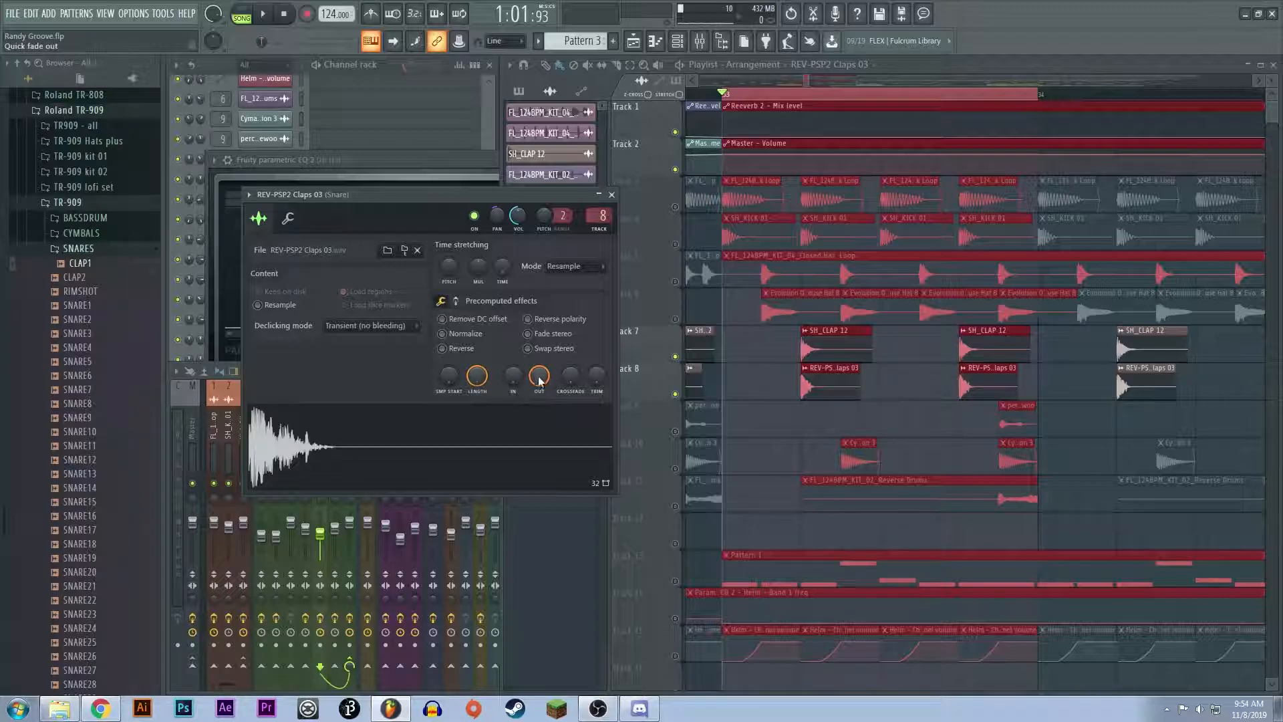
pyautogui.doubleClick(834, 343)
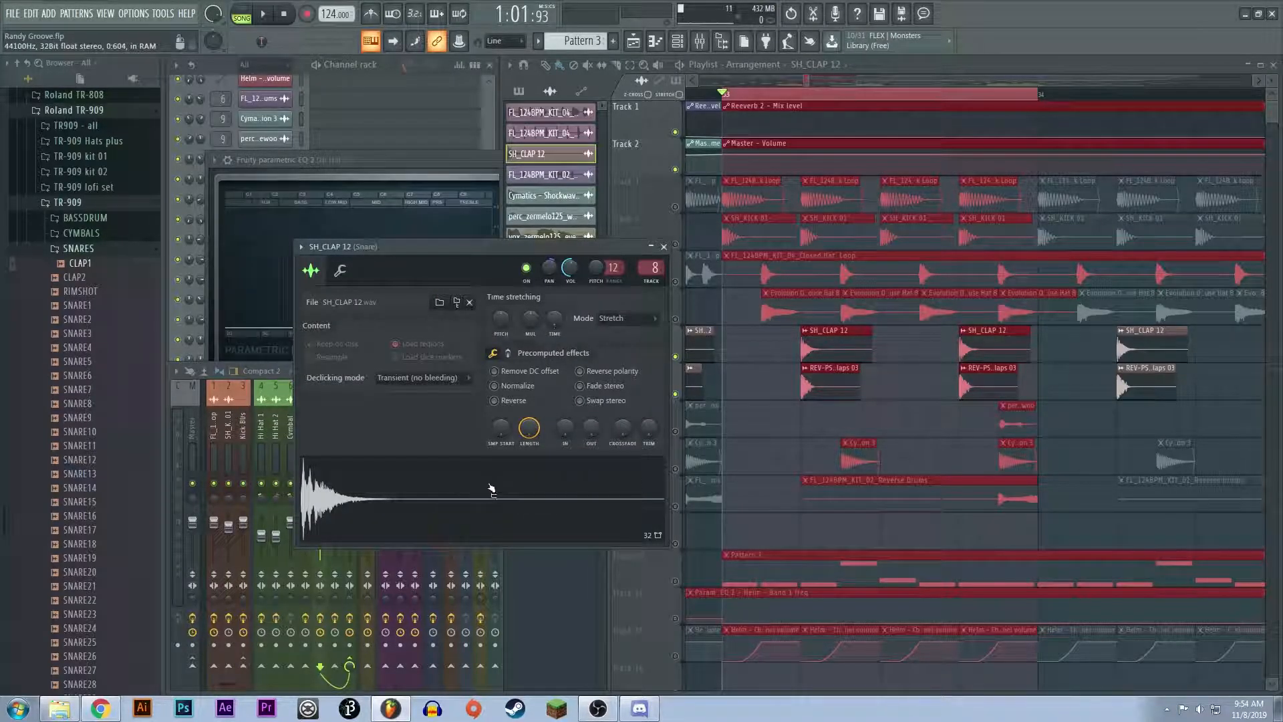
# Step: Preview the SH_CLAP 12 sample from its waveform and audition both clap layers together at bar 33
pyautogui.click(449, 493)
pyautogui.click(834, 352)
pyautogui.press('space')
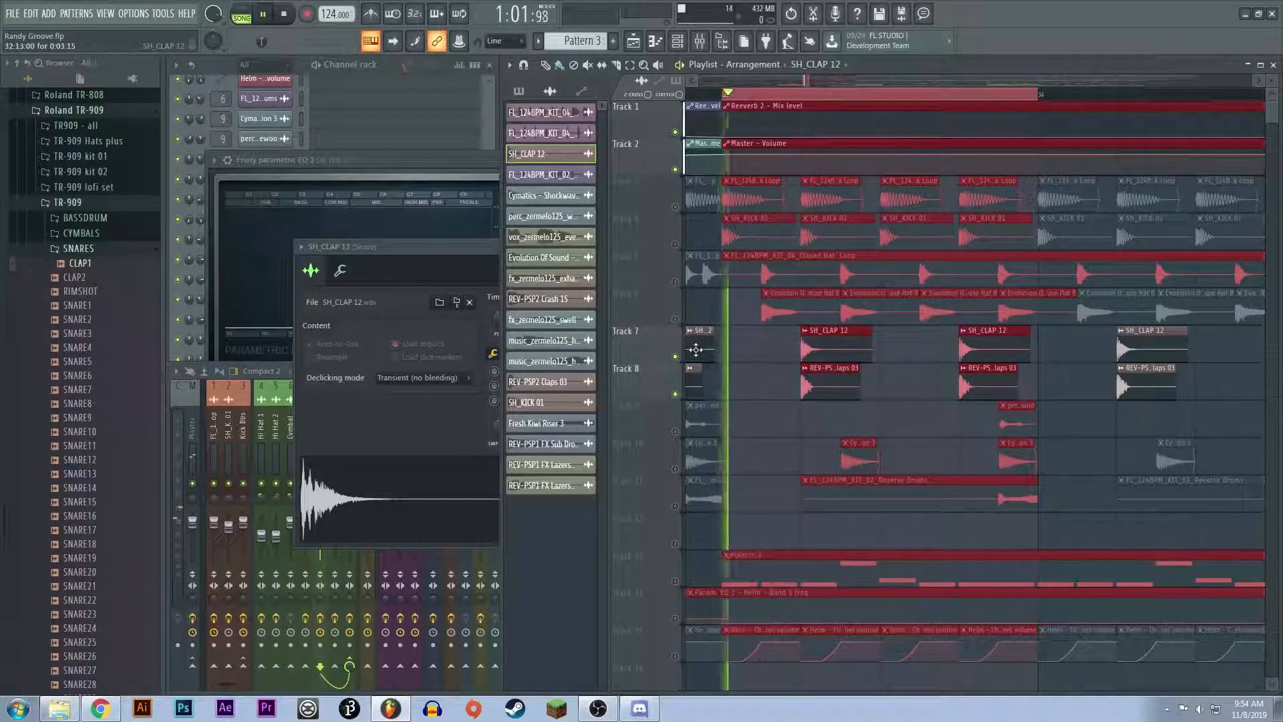
pyautogui.press('space')
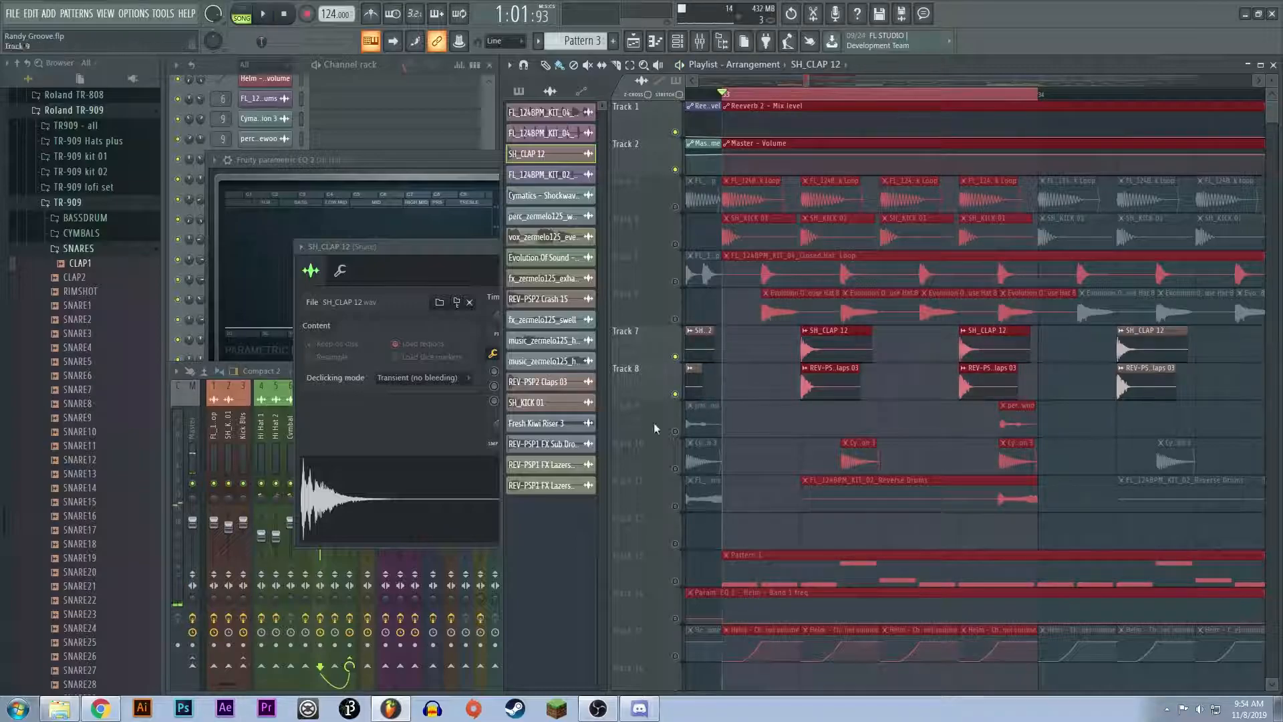
# Step: Examine the Snare mixer track's Fruity Limiter compression during playback, inspect its Fruity Parametric EQ 2 curve, and close the equalizer
pyautogui.click(295, 452)
pyautogui.click(698, 419)
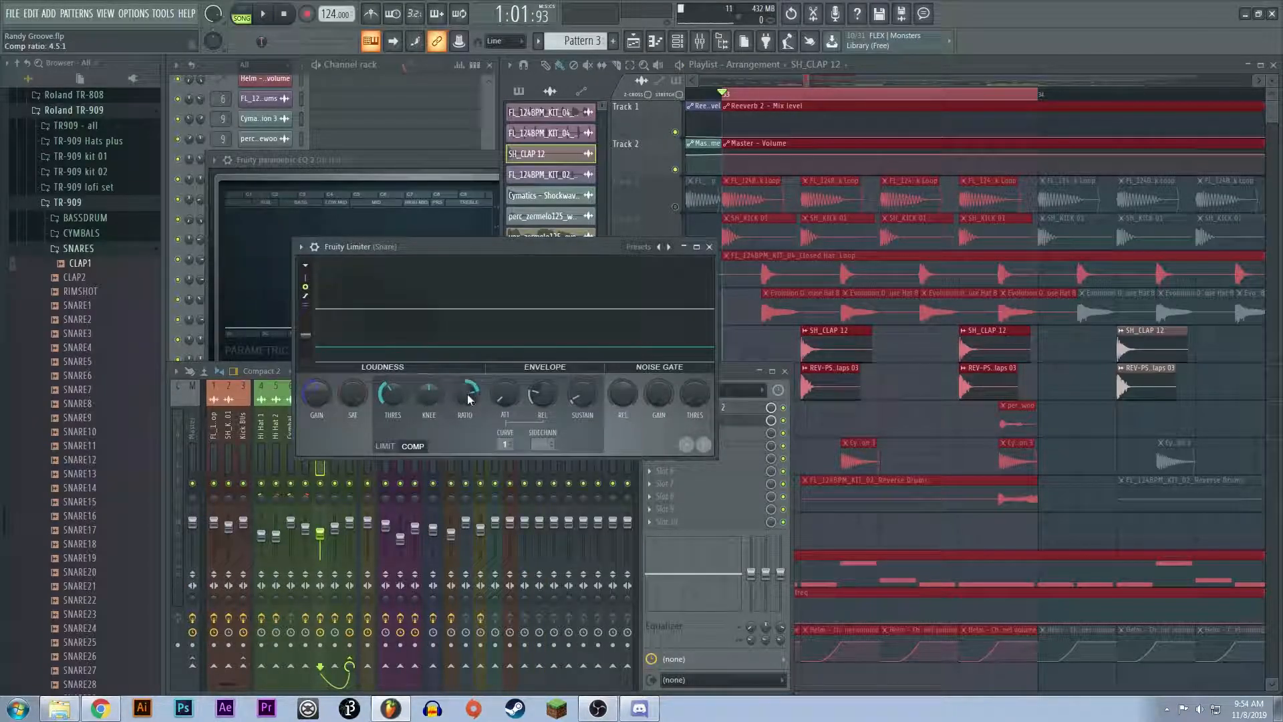
pyautogui.press('space')
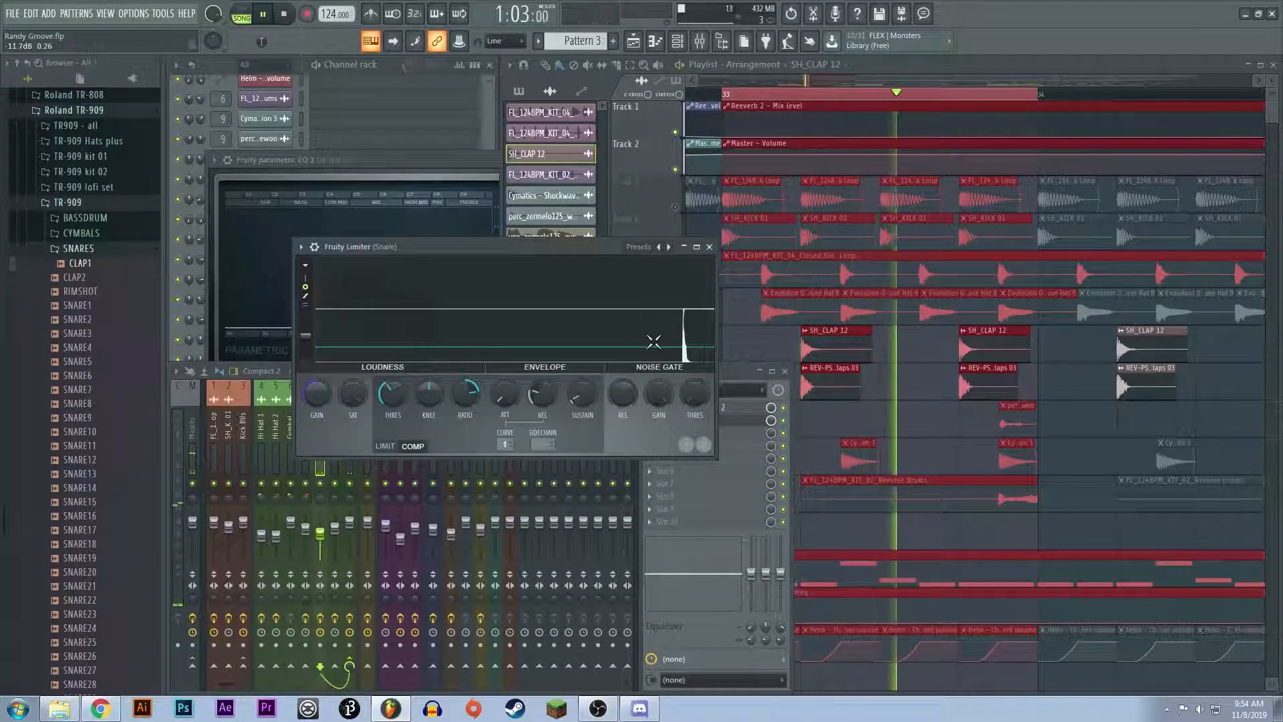
pyautogui.press('space')
pyautogui.click(717, 408)
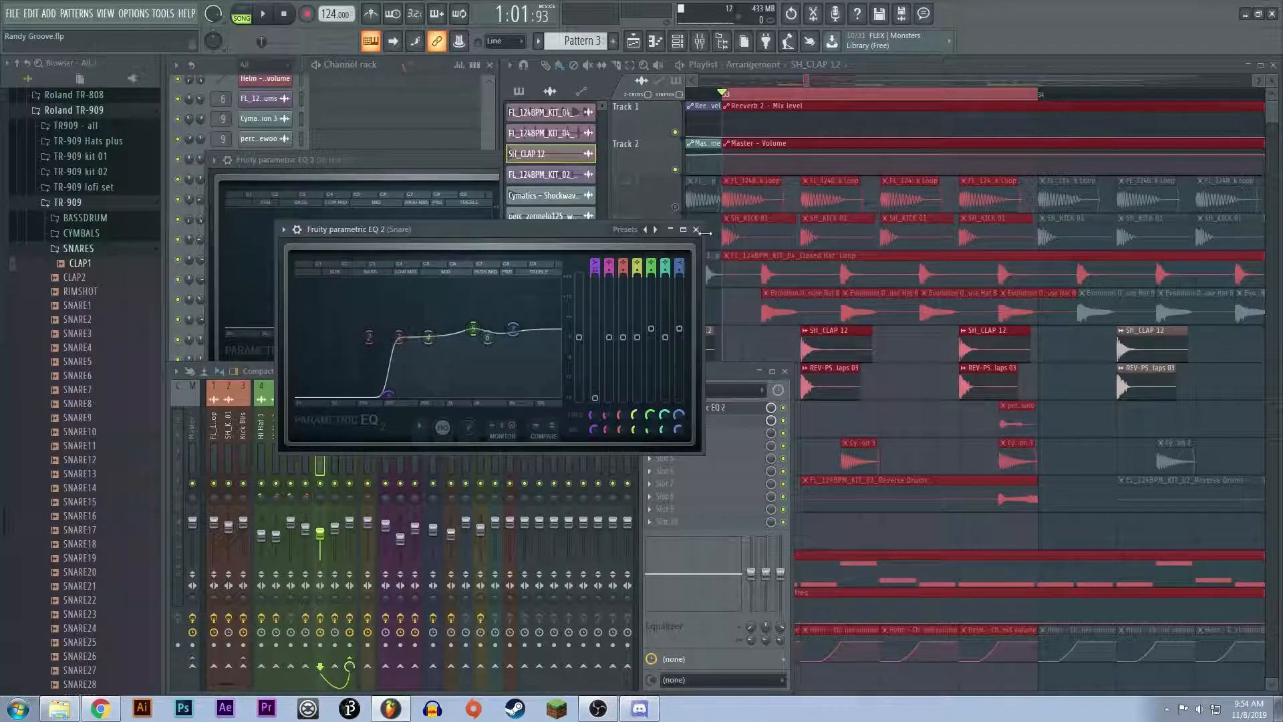
pyautogui.click(695, 229)
# Step: Mute Tracks 7 and 8 and unmute Track 9 to audition its percussion clip alone near the end of bar 33
pyautogui.click(809, 81)
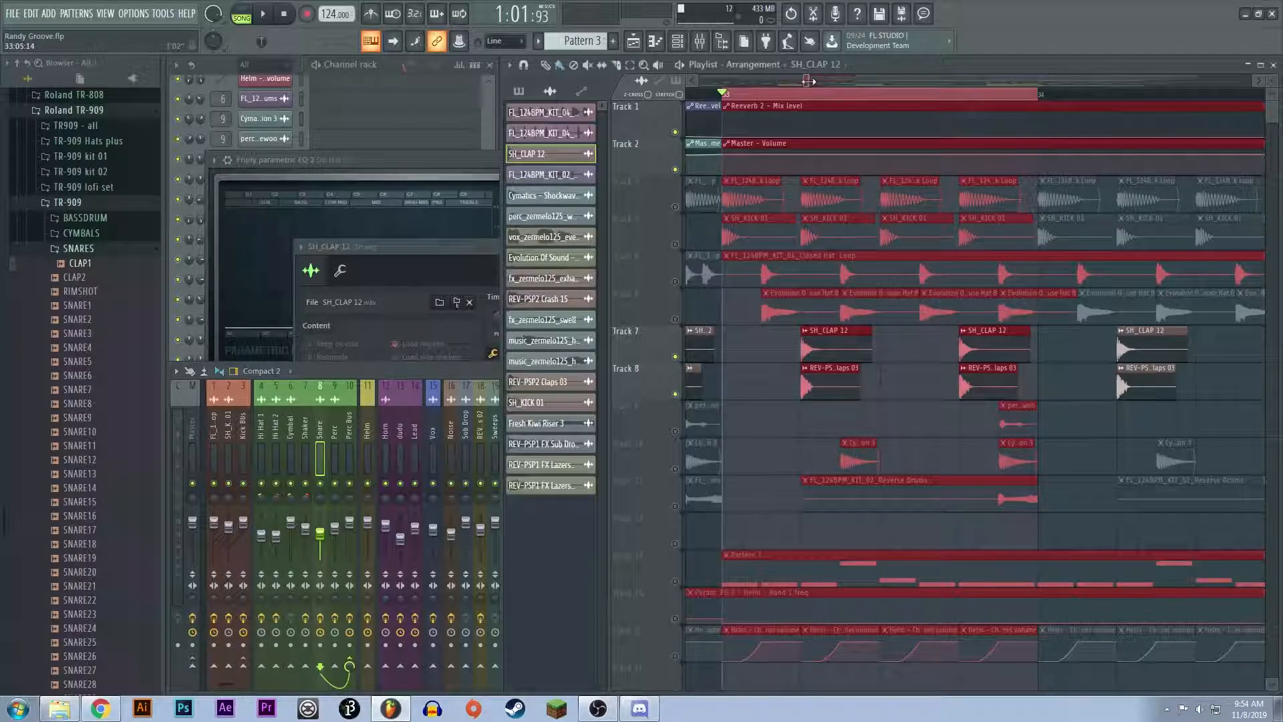
pyautogui.scroll(-4, 808, 274)
pyautogui.scroll(-3, 887, 306)
pyautogui.scroll(4, 872, 348)
pyautogui.scroll(4, 868, 344)
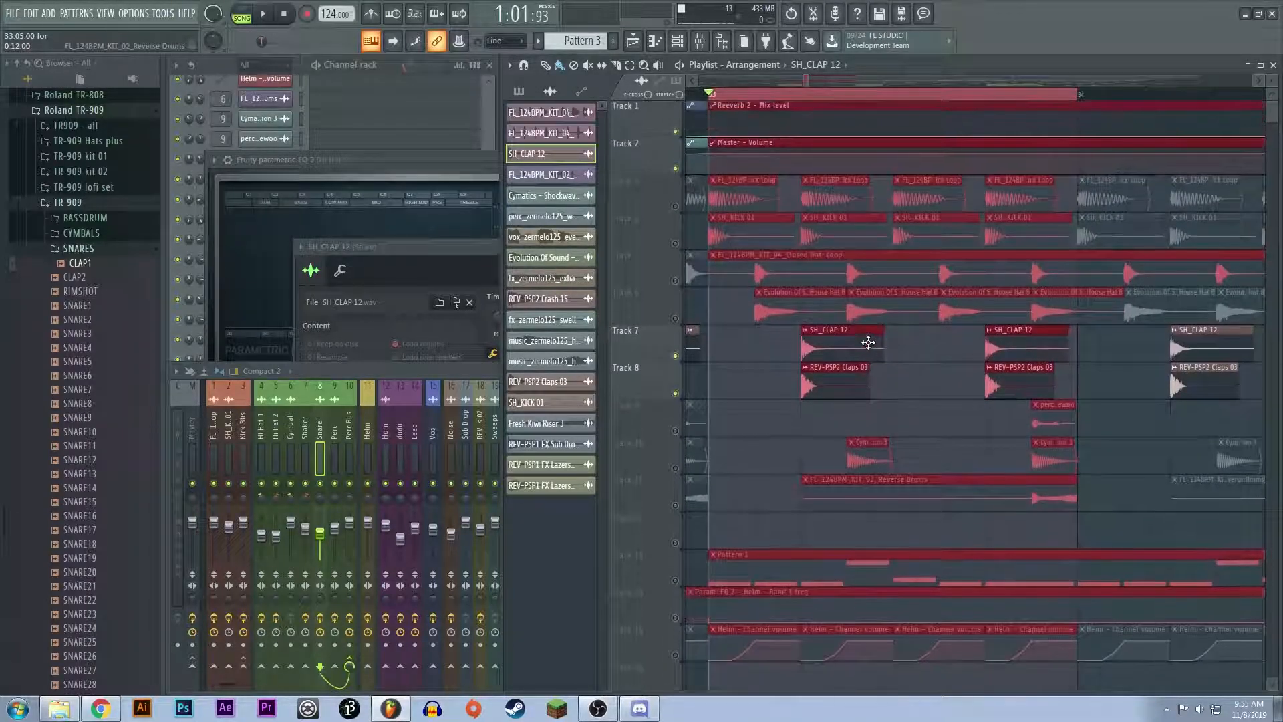
pyautogui.click(676, 280)
pyautogui.click(676, 280)
pyautogui.click(677, 244)
pyautogui.click(677, 207)
pyautogui.click(674, 357)
pyautogui.click(674, 394)
pyautogui.scroll(-4, 678, 294)
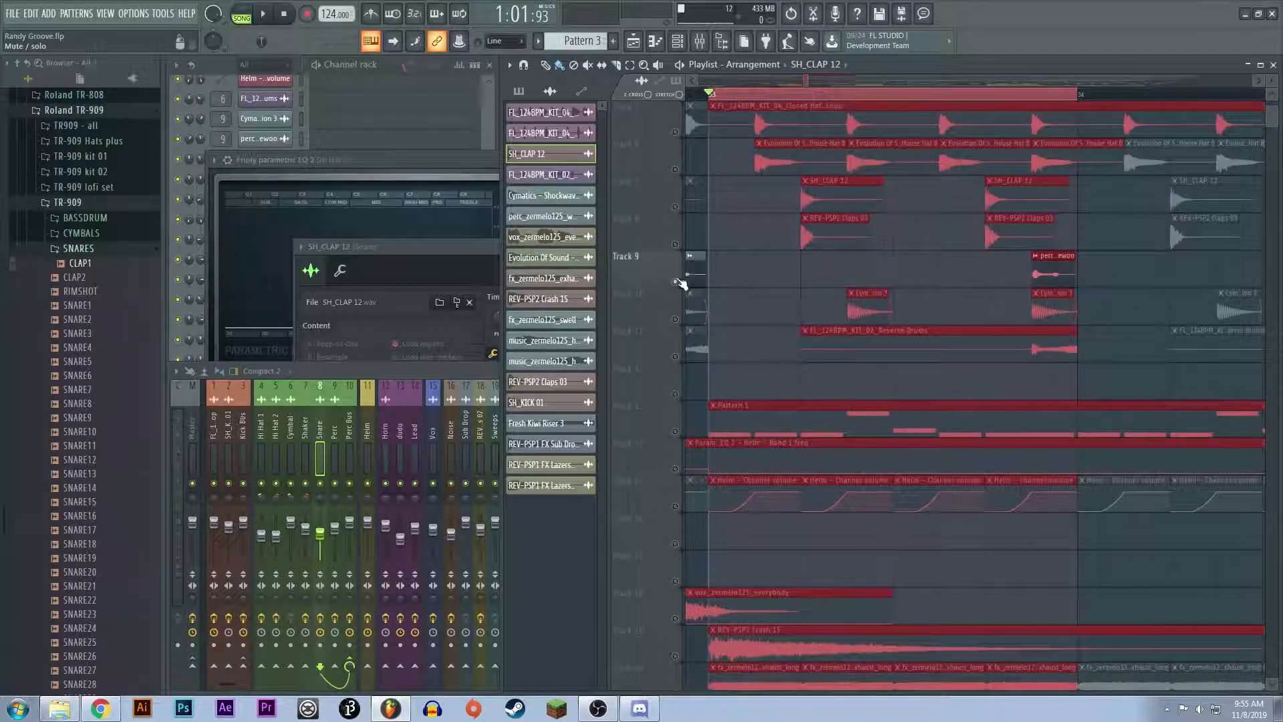
pyautogui.scroll(3, 974, 186)
pyautogui.click(1034, 97)
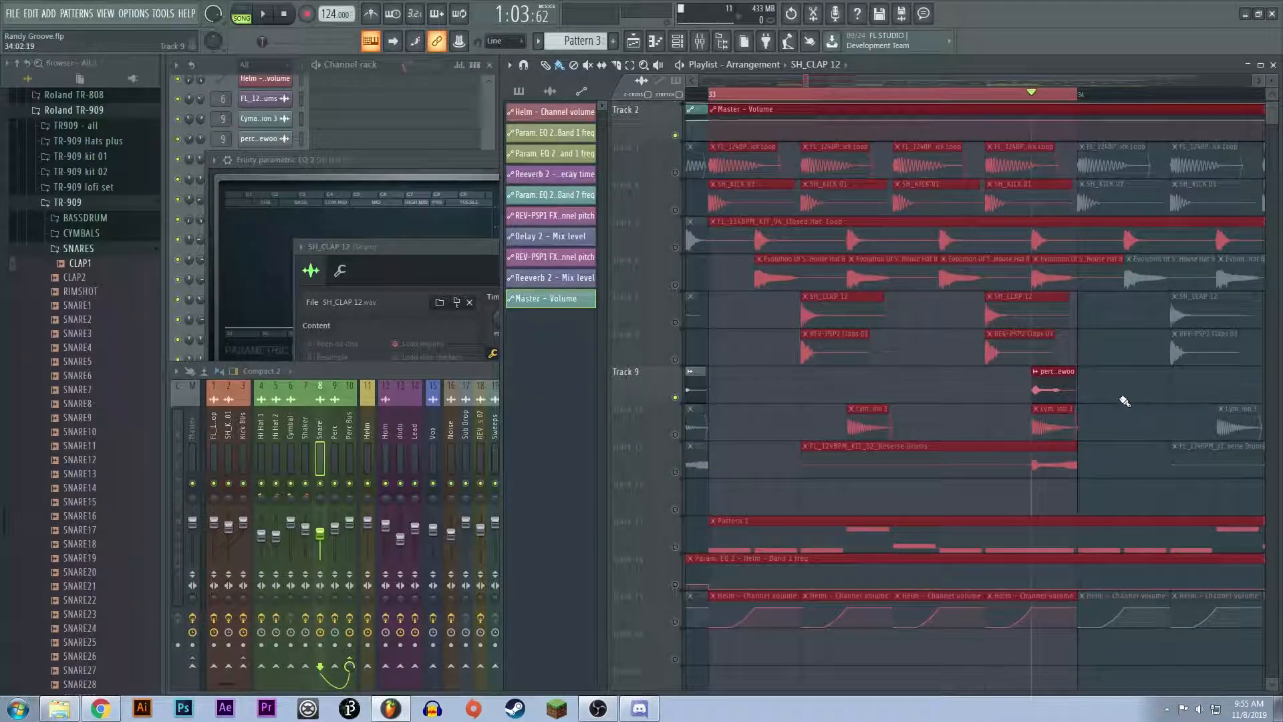
pyautogui.press('space')
# Step: Inspect the Fruity Reeverb 2 and Fruity Parametric EQ 2 settings on the Perc mixer track and close both effects
pyautogui.click(334, 461)
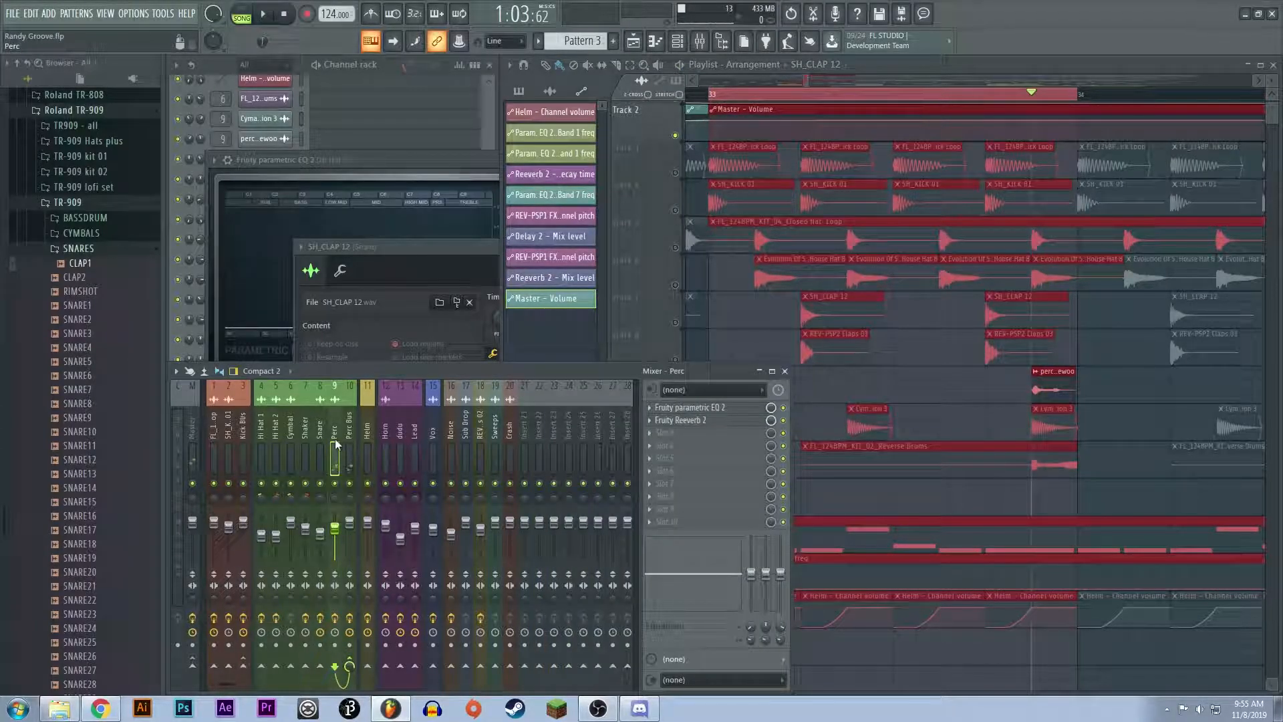
pyautogui.click(688, 419)
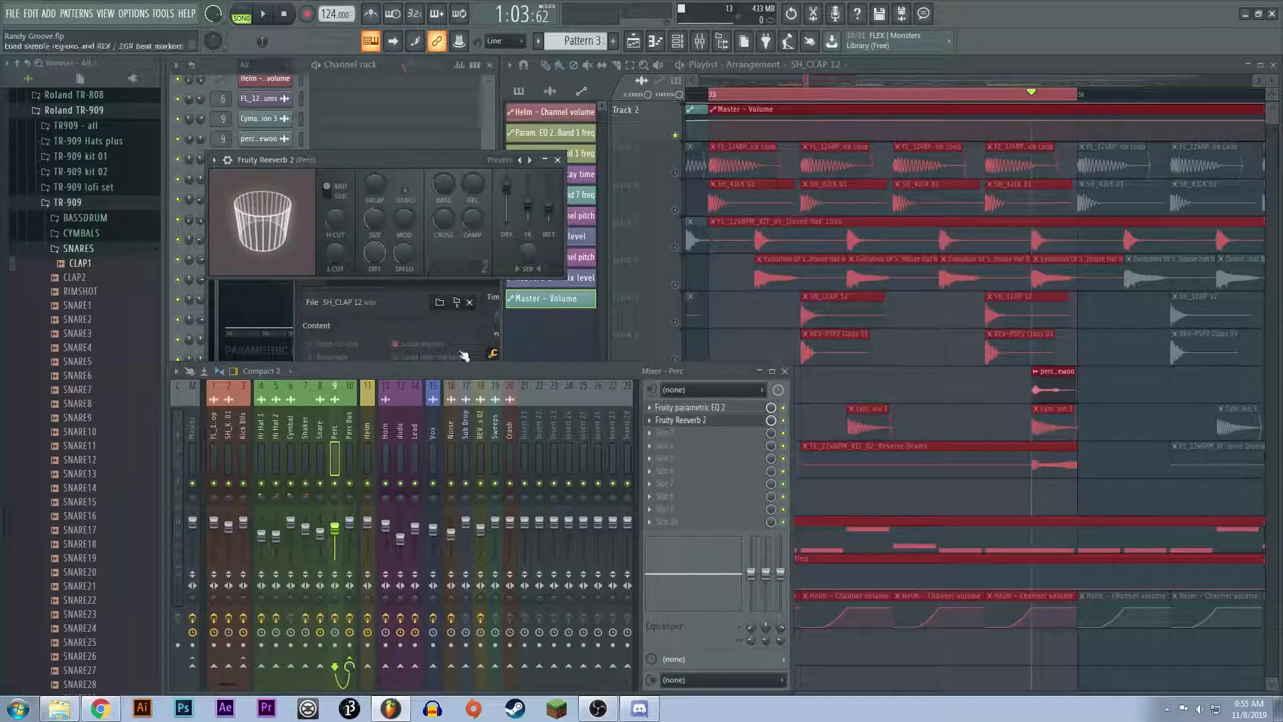
pyautogui.click(671, 409)
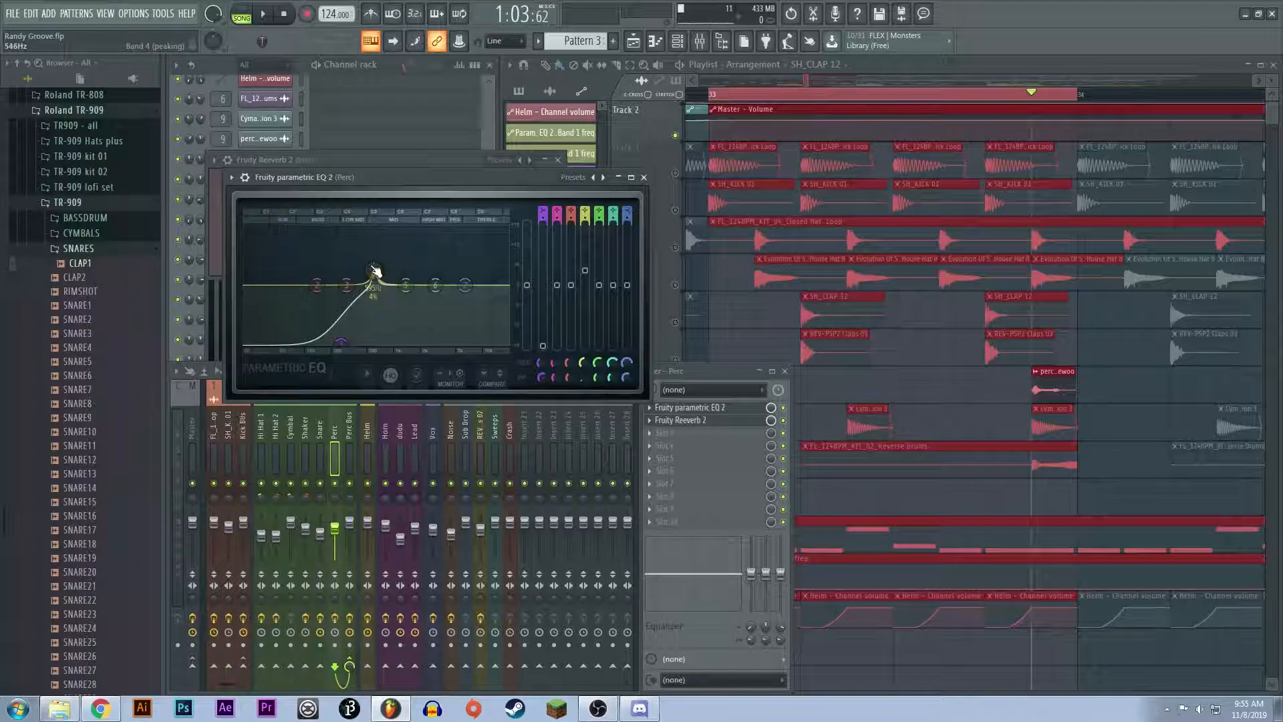
pyautogui.click(643, 177)
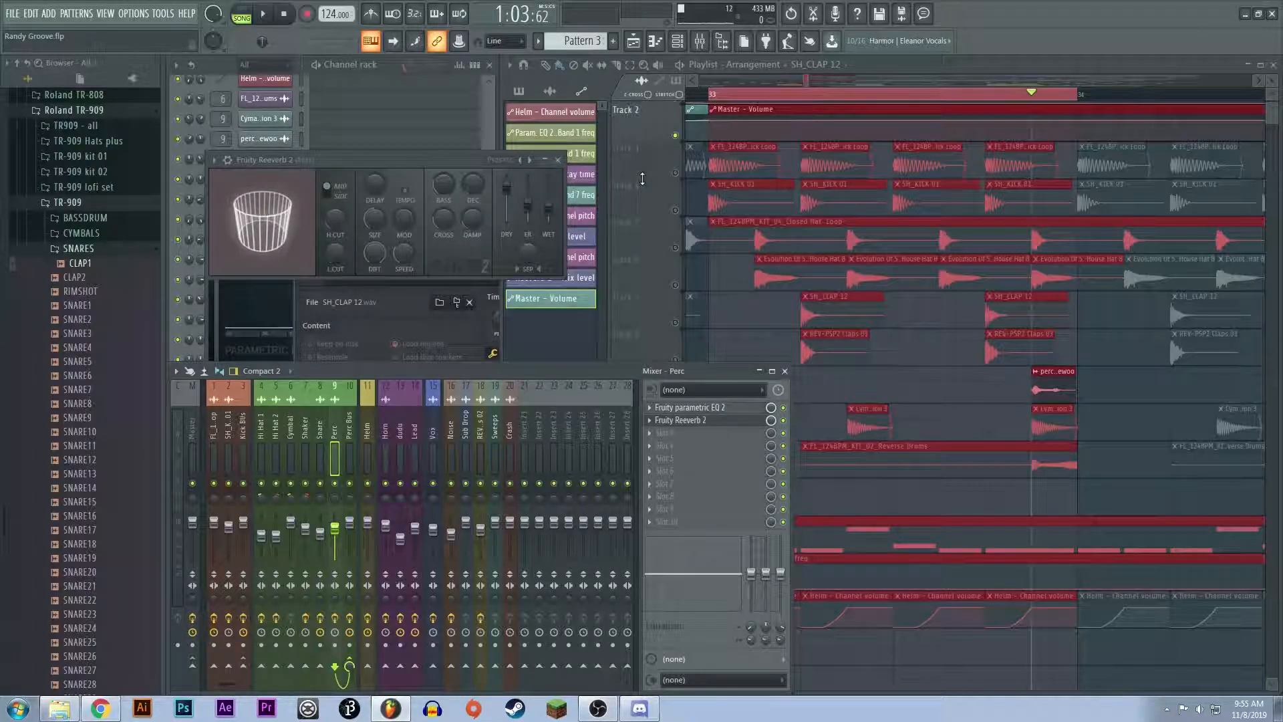
pyautogui.click(557, 160)
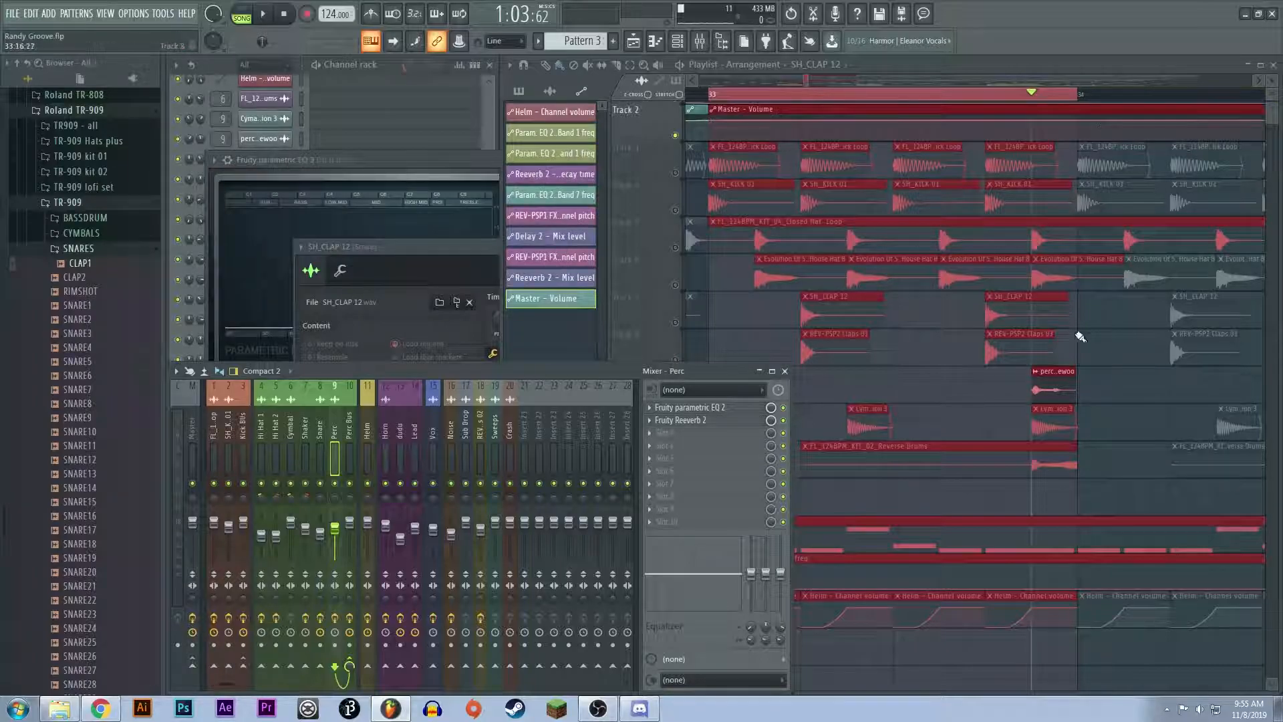
# Step: Unmute Track 10 and mute Track 9 to audition the Cymatics Shockwave percussion clip alone in bar 33
pyautogui.click(1047, 426)
pyautogui.click(679, 435)
pyautogui.click(675, 397)
pyautogui.click(841, 103)
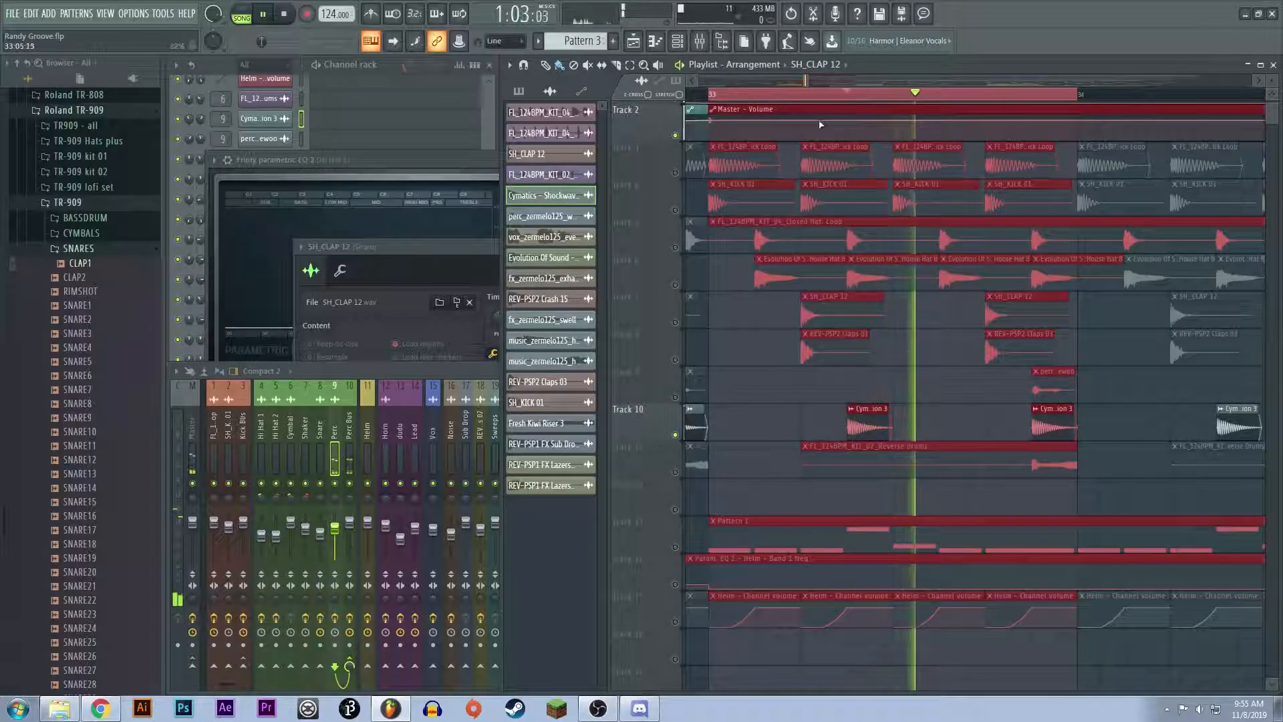
# Step: Check the Fruity Parametric EQ 2 on the Perc mixer track, close it, and replay the Cymatics Shockwave percussion
pyautogui.click(332, 461)
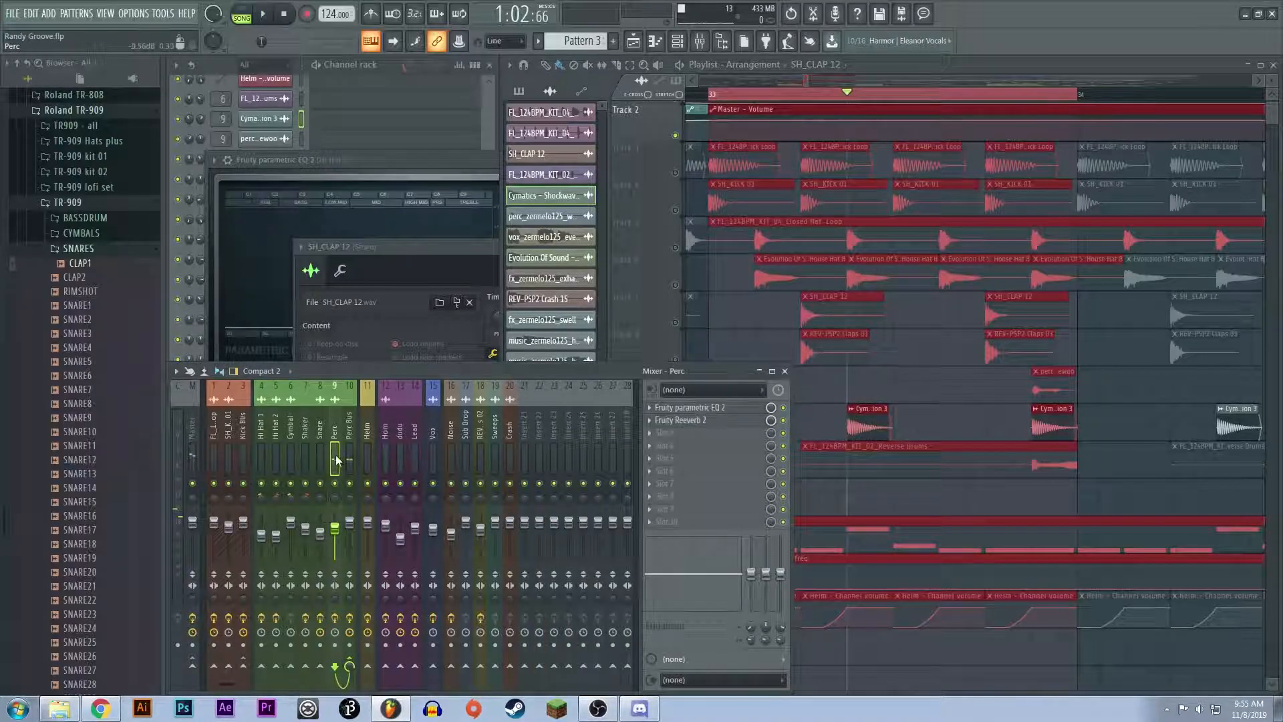
pyautogui.click(739, 409)
pyautogui.click(644, 174)
pyautogui.press('space')
pyautogui.press('space')
# Step: Close the mixer and unmute Tracks 3 to 9 so they play together with Track 10
pyautogui.scroll(-2, 890, 186)
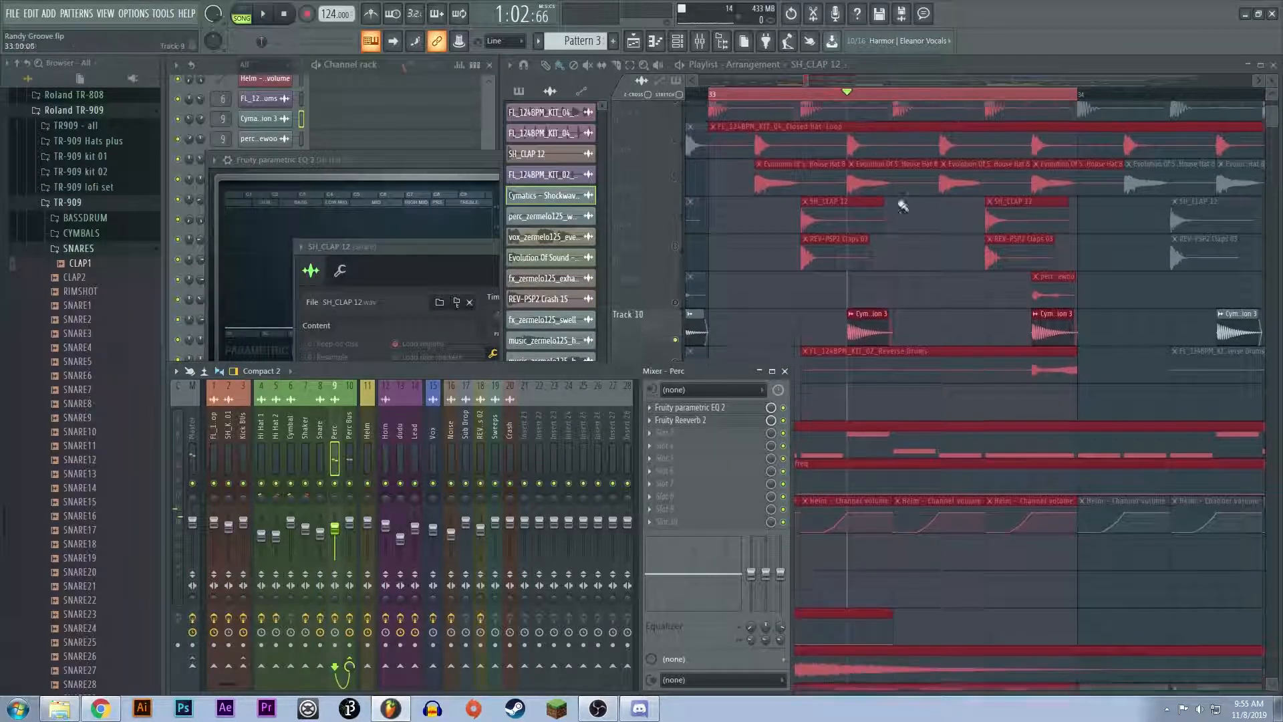
pyautogui.scroll(-3, 894, 304)
pyautogui.scroll(4, 972, 377)
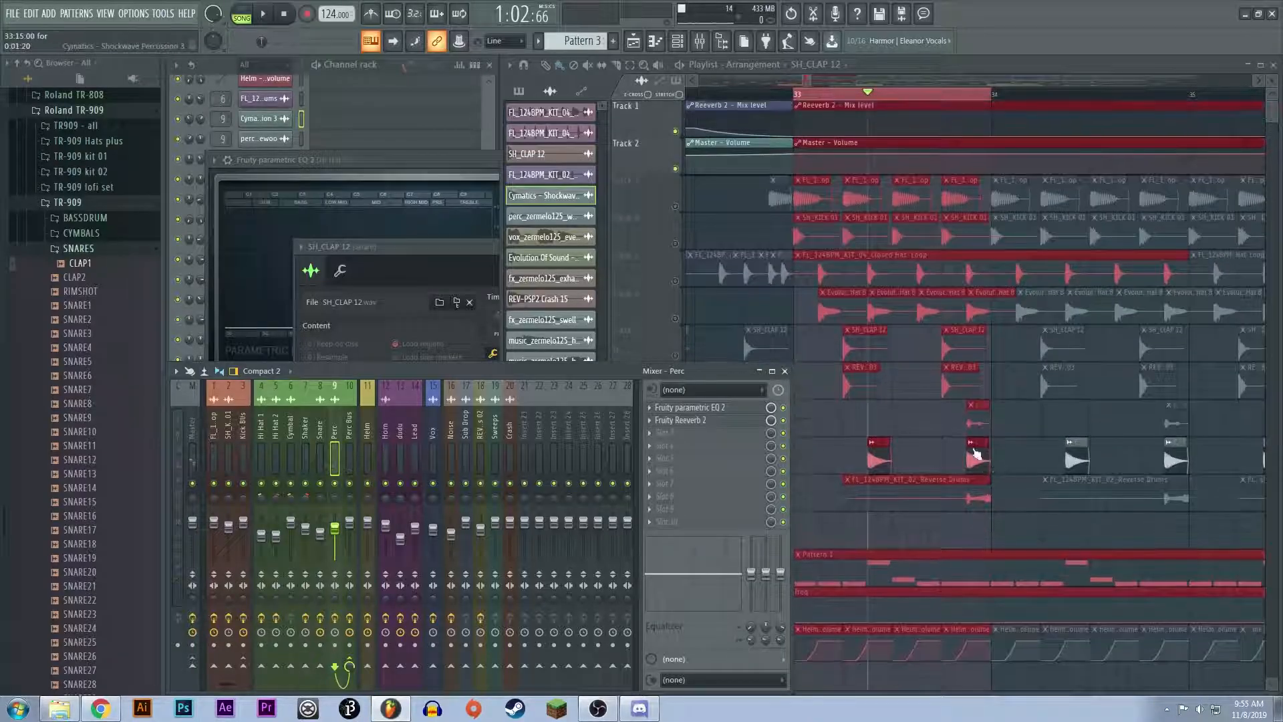
pyautogui.click(785, 371)
pyautogui.click(675, 432)
pyautogui.click(675, 394)
pyautogui.click(675, 356)
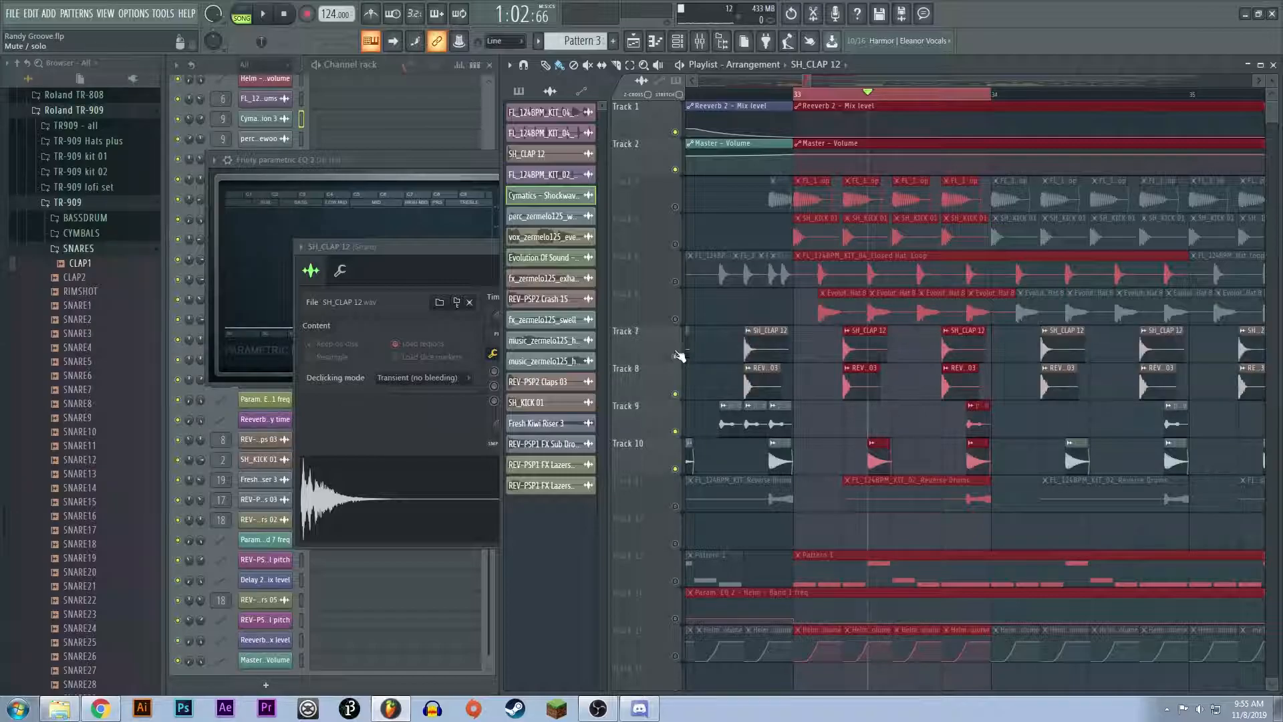
pyautogui.click(675, 319)
pyautogui.click(675, 282)
pyautogui.click(675, 244)
pyautogui.click(675, 206)
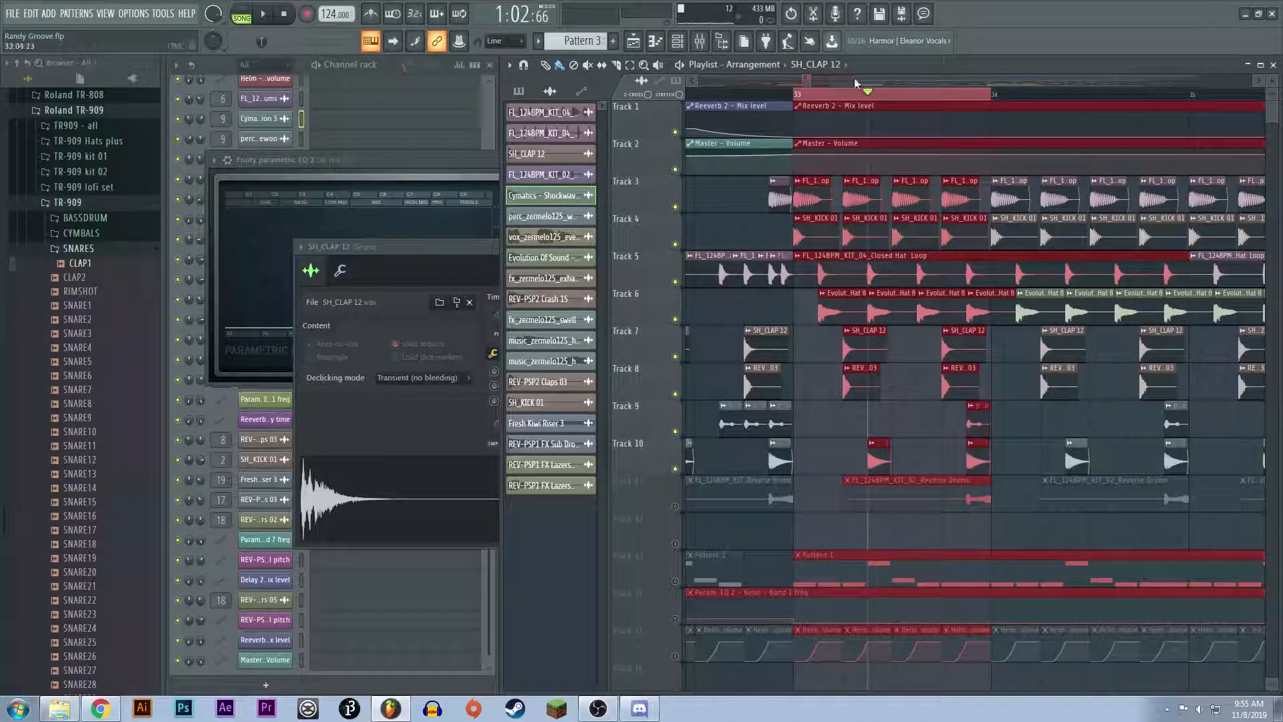
# Step: Audition the combined kick, hi-hat, clap and percussion layers from the start of bar 33
pyautogui.click(796, 94)
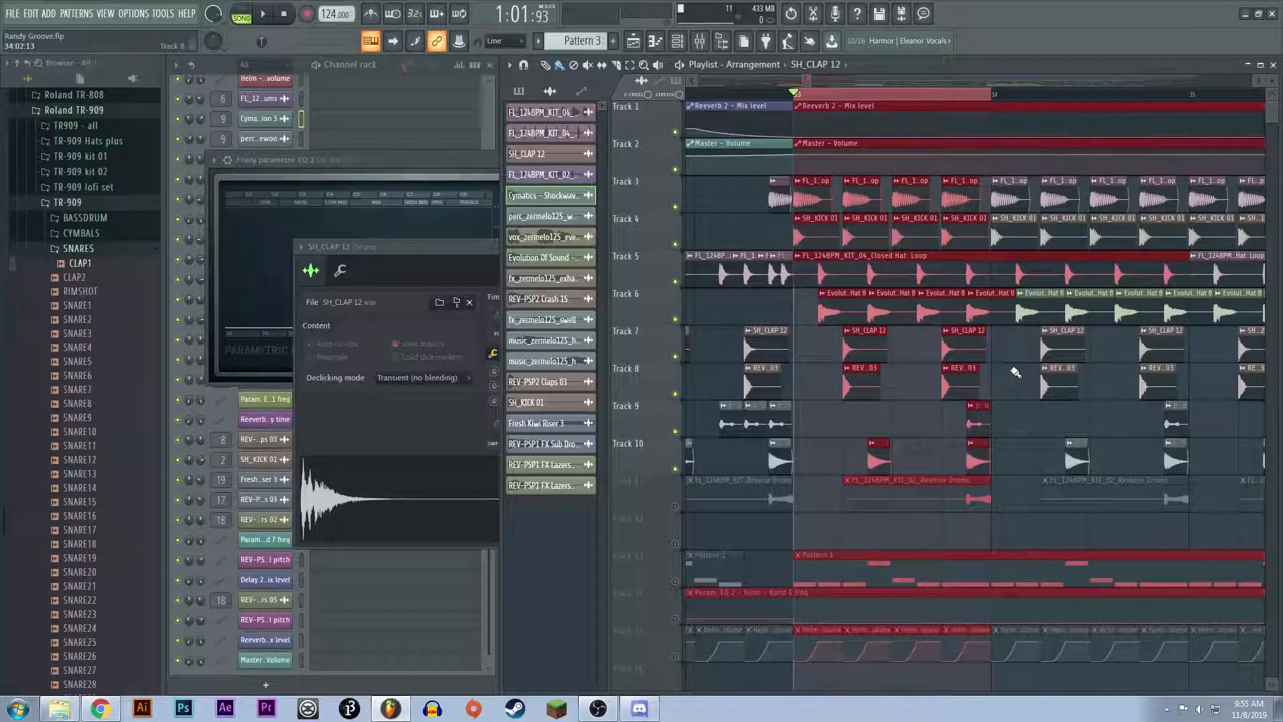
pyautogui.press('space')
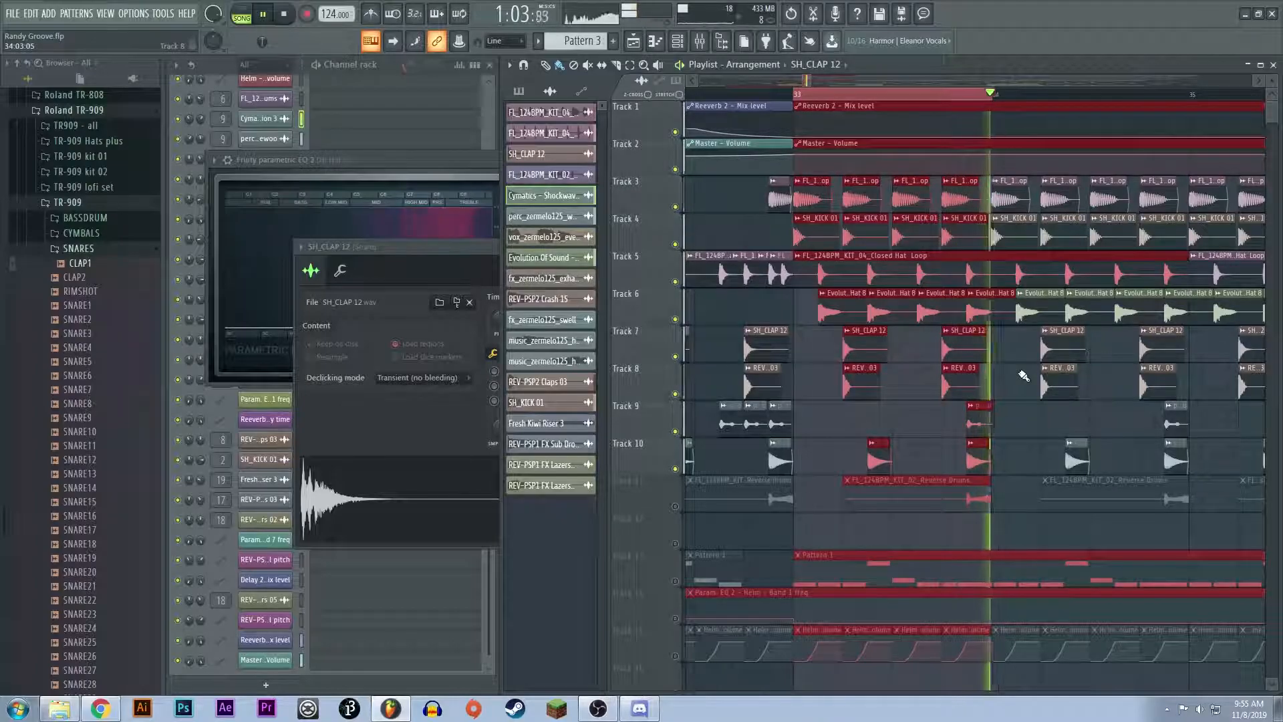
pyautogui.press('space')
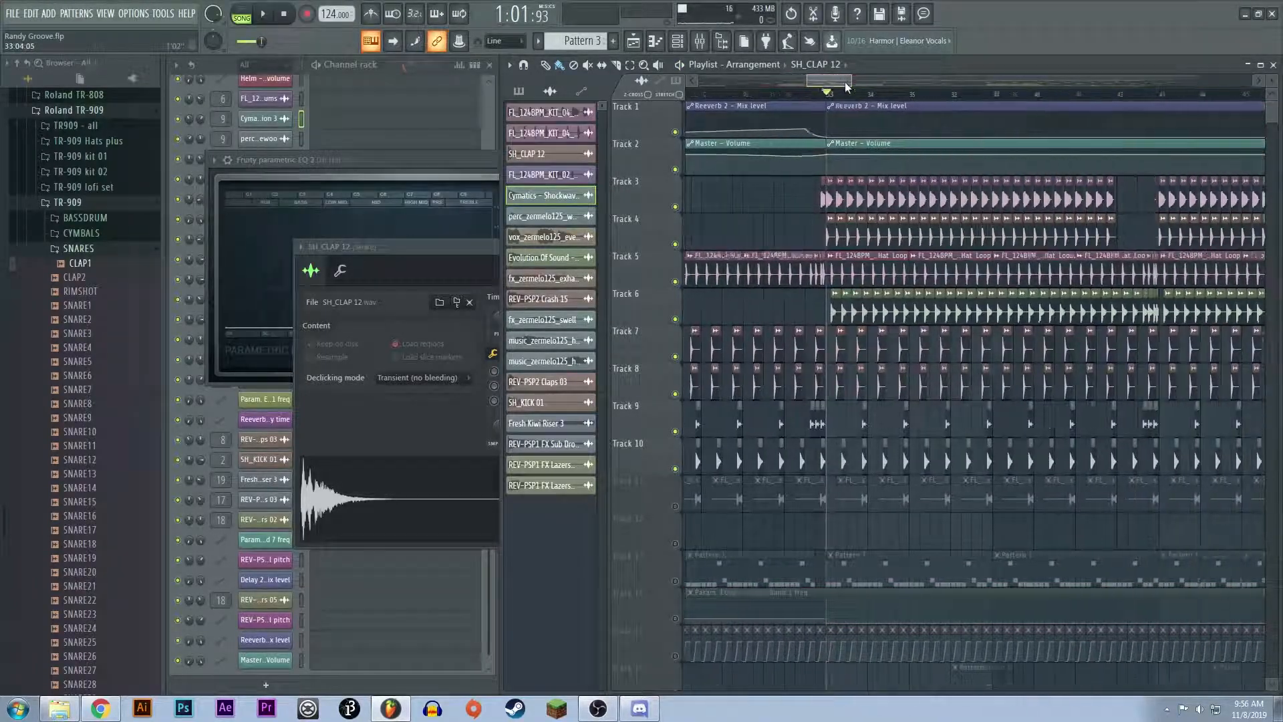
# Step: Select bars 39 and 40, audition the drum fill leading into bar 41, and clear the selection
pyautogui.moveTo(908, 97); pyautogui.dragTo(867, 97)
pyautogui.press('space')
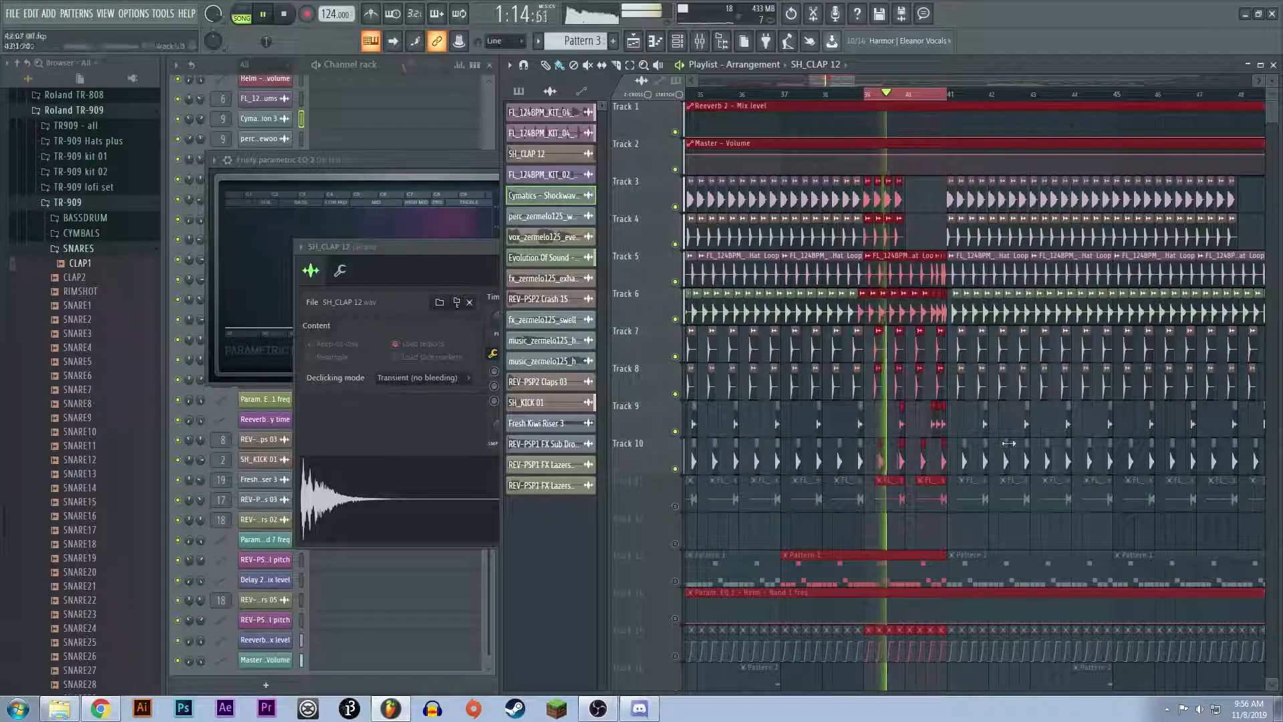
pyautogui.keyDown('ctrl'); pyautogui.scroll(2, 983, 488); pyautogui.keyUp('ctrl')
pyautogui.keyDown('ctrl'); pyautogui.scroll(2, 984, 488); pyautogui.keyUp('ctrl')
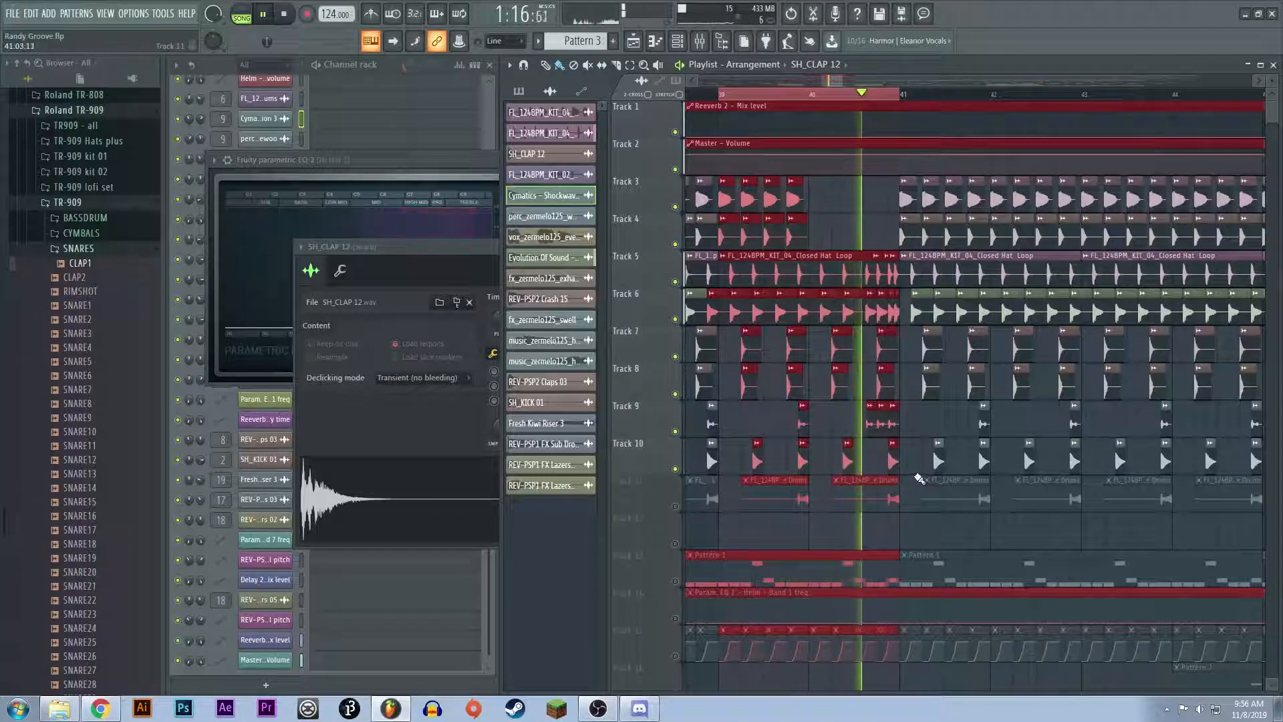
pyautogui.press('space')
pyautogui.hotkey('ctrl', 'd')
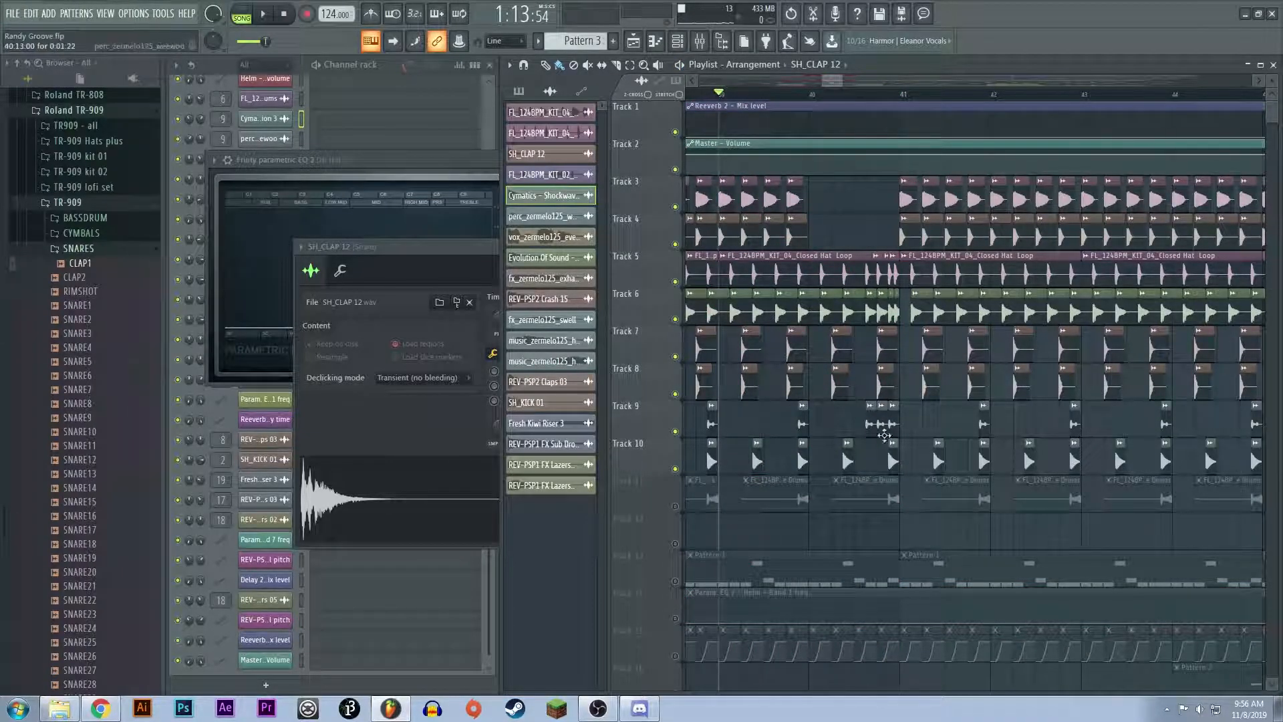
# Step: Unmute Track 11, mute Tracks 3 to 10 to isolate its FL_124BPM_KIT_02_Reverse Drums clips, and move the playback position back to bar 33
pyautogui.click(872, 502)
pyautogui.click(676, 506)
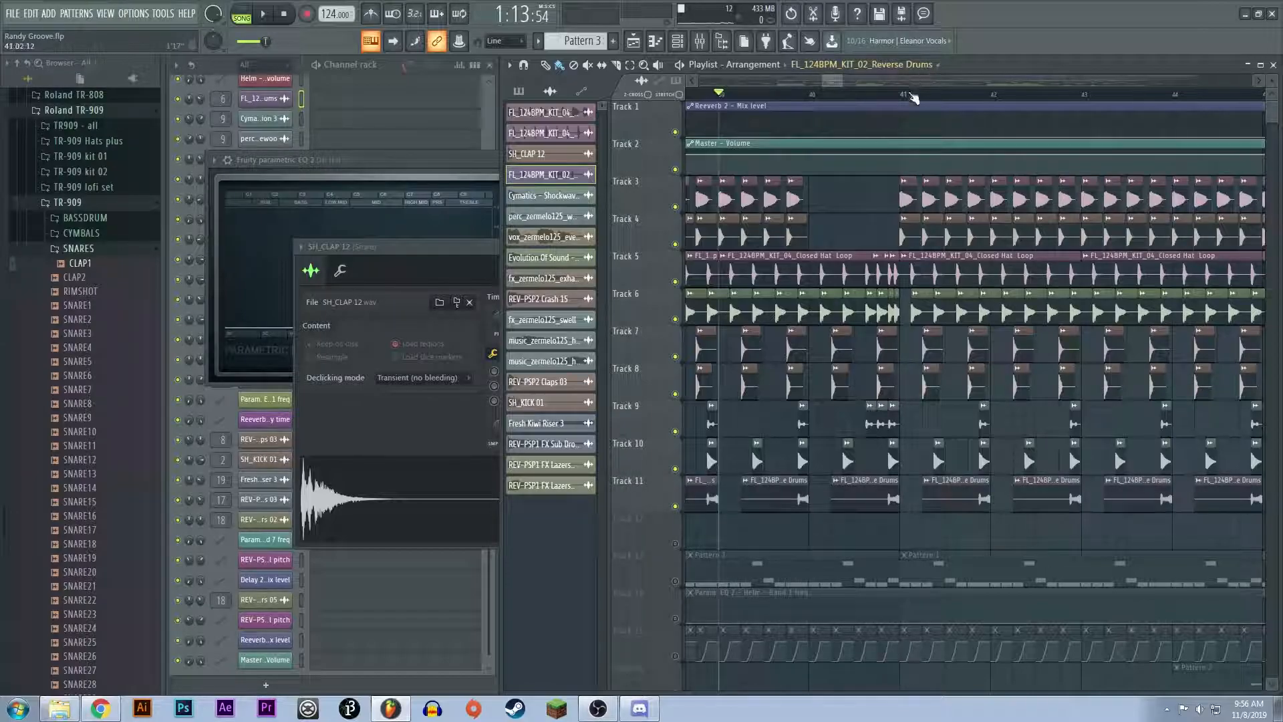
pyautogui.click(675, 469)
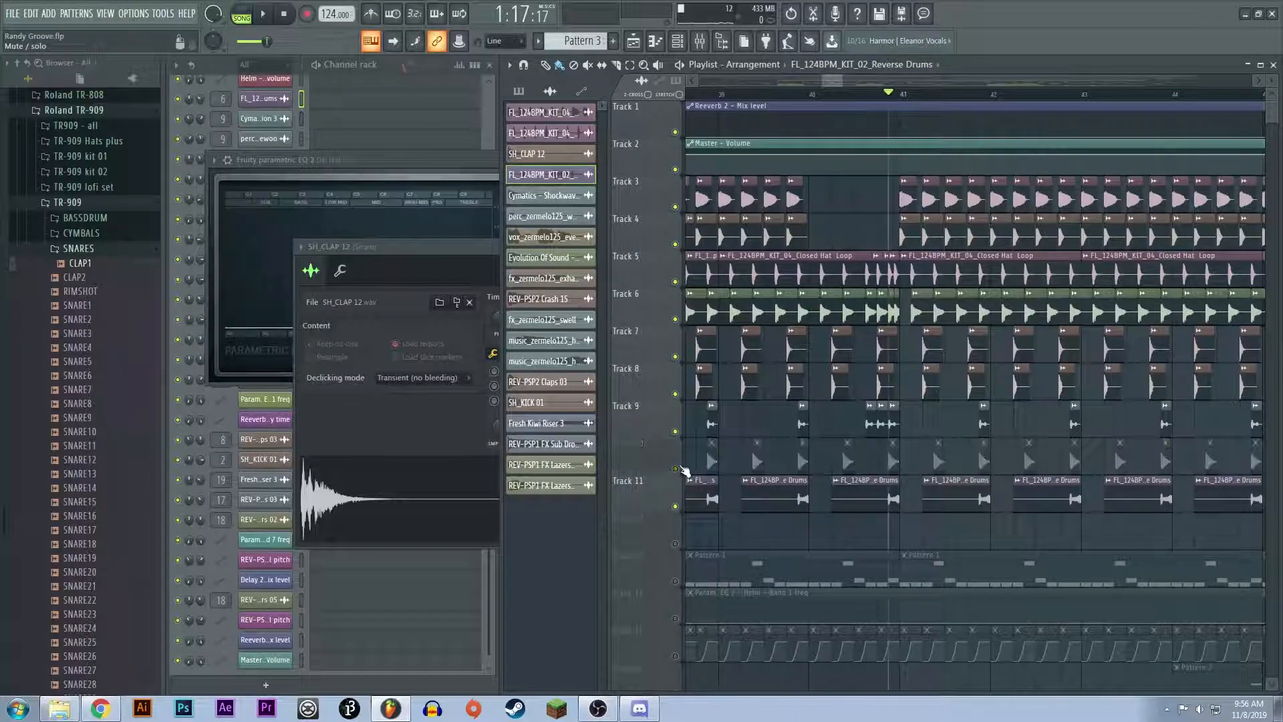
pyautogui.click(675, 431)
pyautogui.click(675, 394)
pyautogui.click(676, 358)
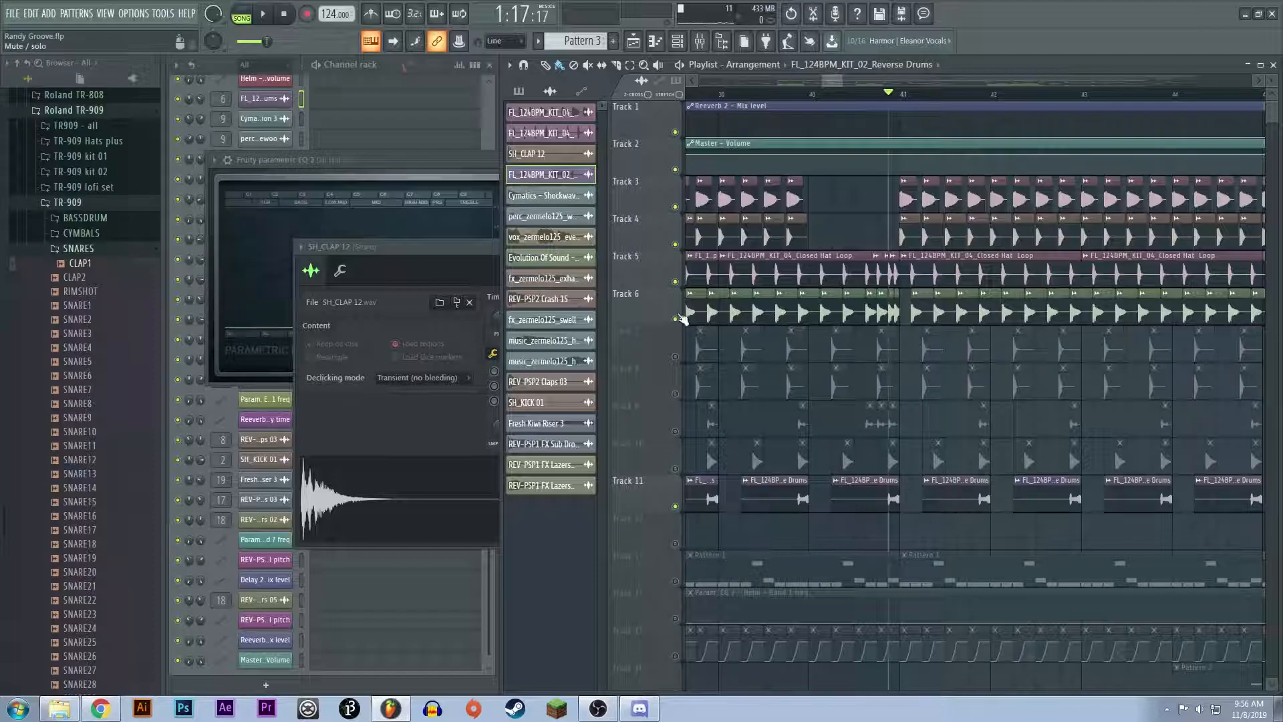
pyautogui.click(675, 318)
pyautogui.click(675, 281)
pyautogui.click(674, 244)
pyautogui.click(675, 207)
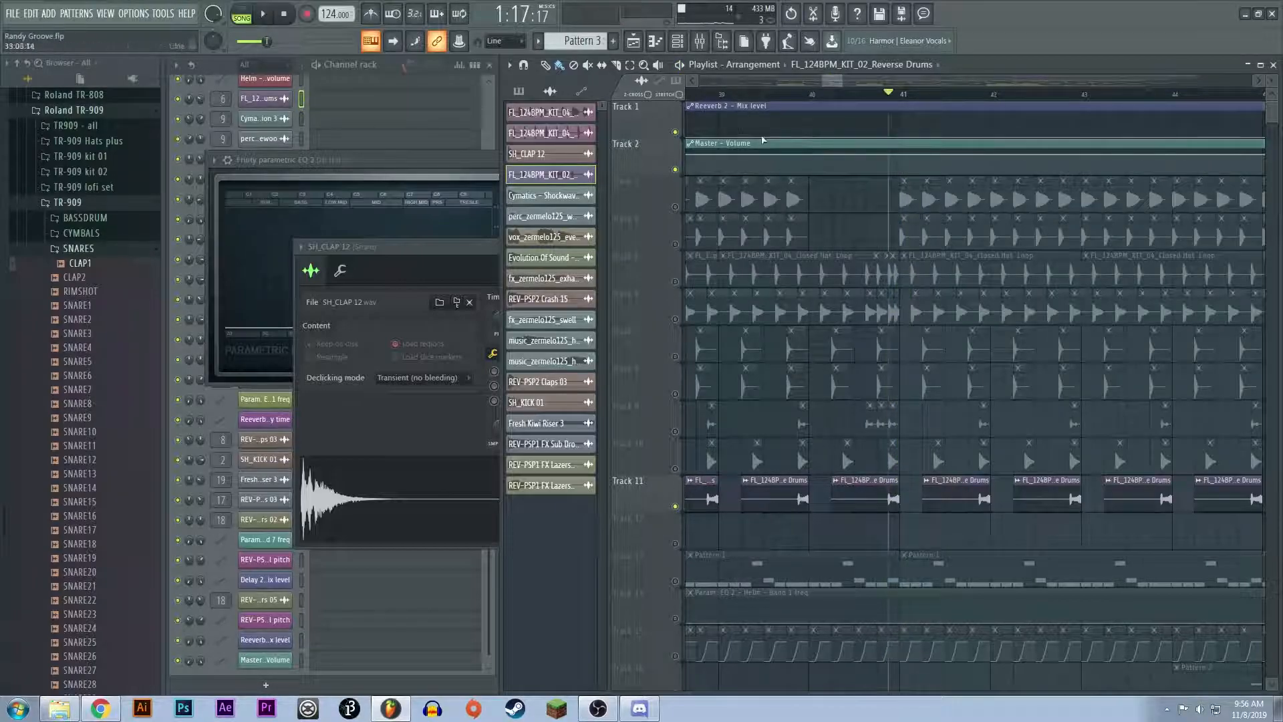
pyautogui.moveTo(707, 96); pyautogui.dragTo(956, 141)
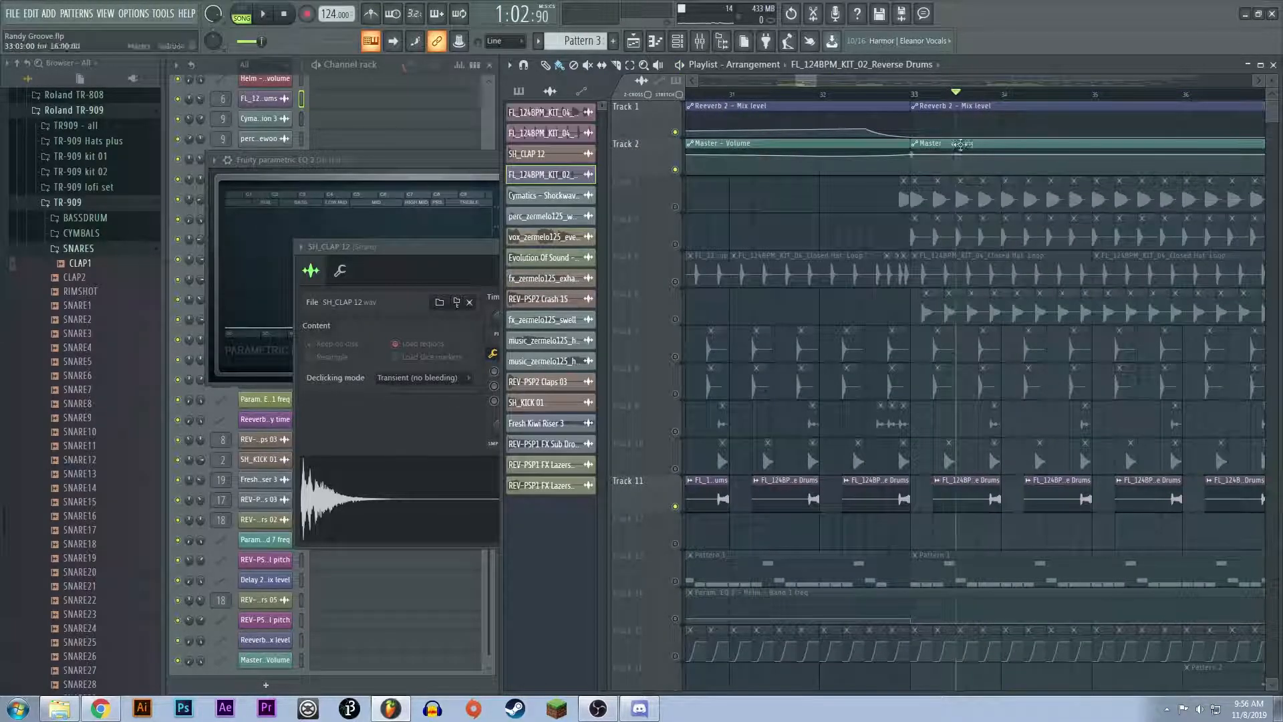
# Step: Unmute Tracks 3 to 10 so all the drum layers play with the reverse drums
pyautogui.click(675, 206)
pyautogui.click(675, 244)
pyautogui.click(674, 282)
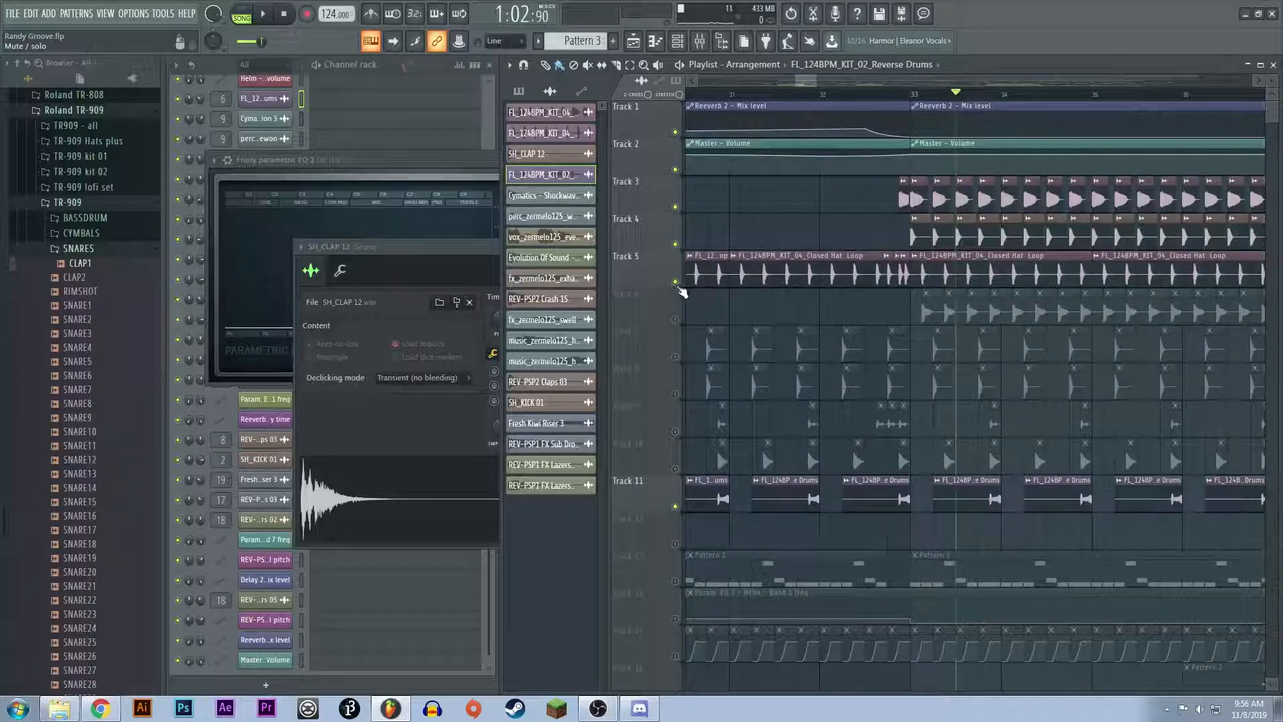
pyautogui.click(674, 319)
pyautogui.click(675, 356)
pyautogui.click(675, 394)
pyautogui.click(675, 431)
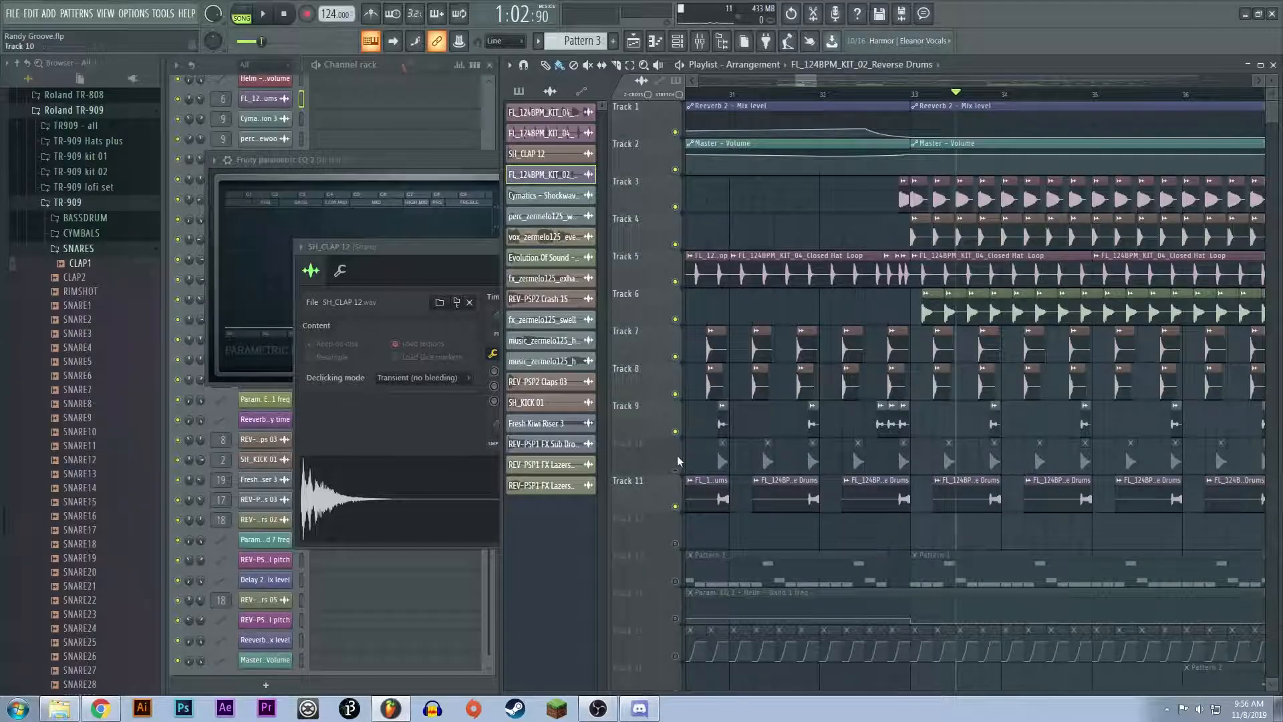
pyautogui.click(674, 468)
# Step: Audition the full drum arrangement, including the reverse drums, from the start of bar 33
pyautogui.click(912, 96)
pyautogui.press('space')
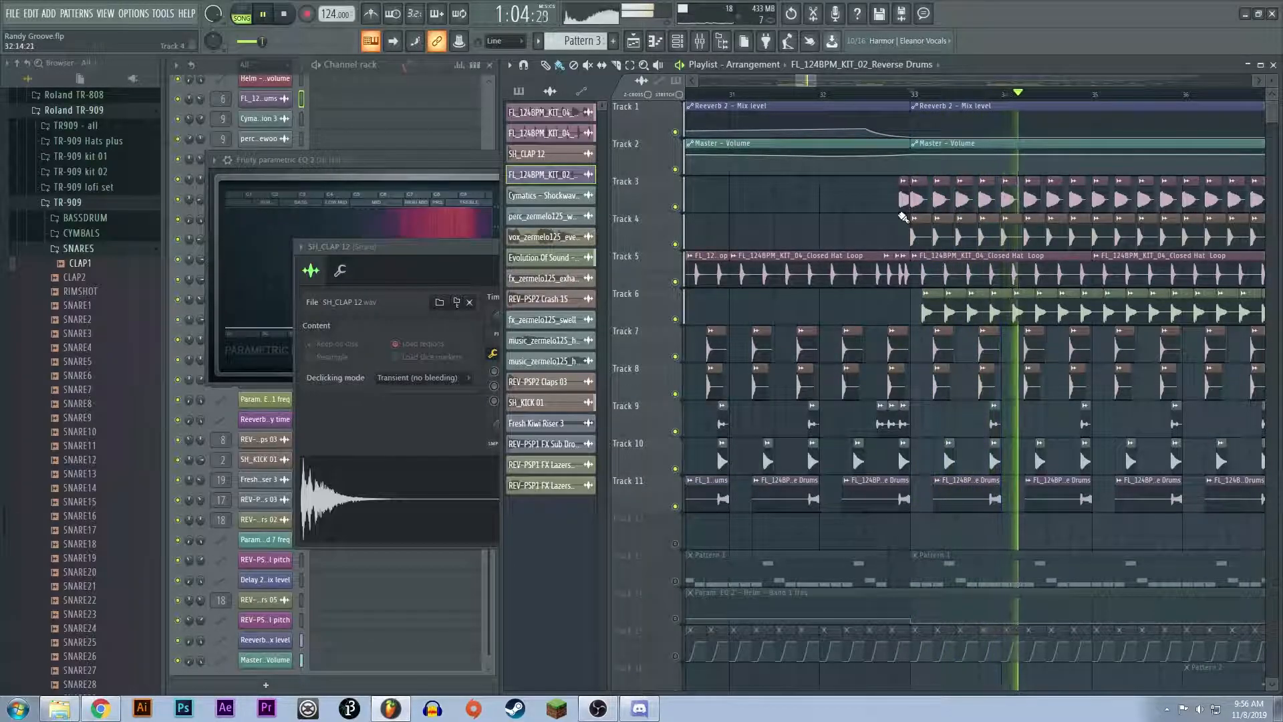
pyautogui.press('space')
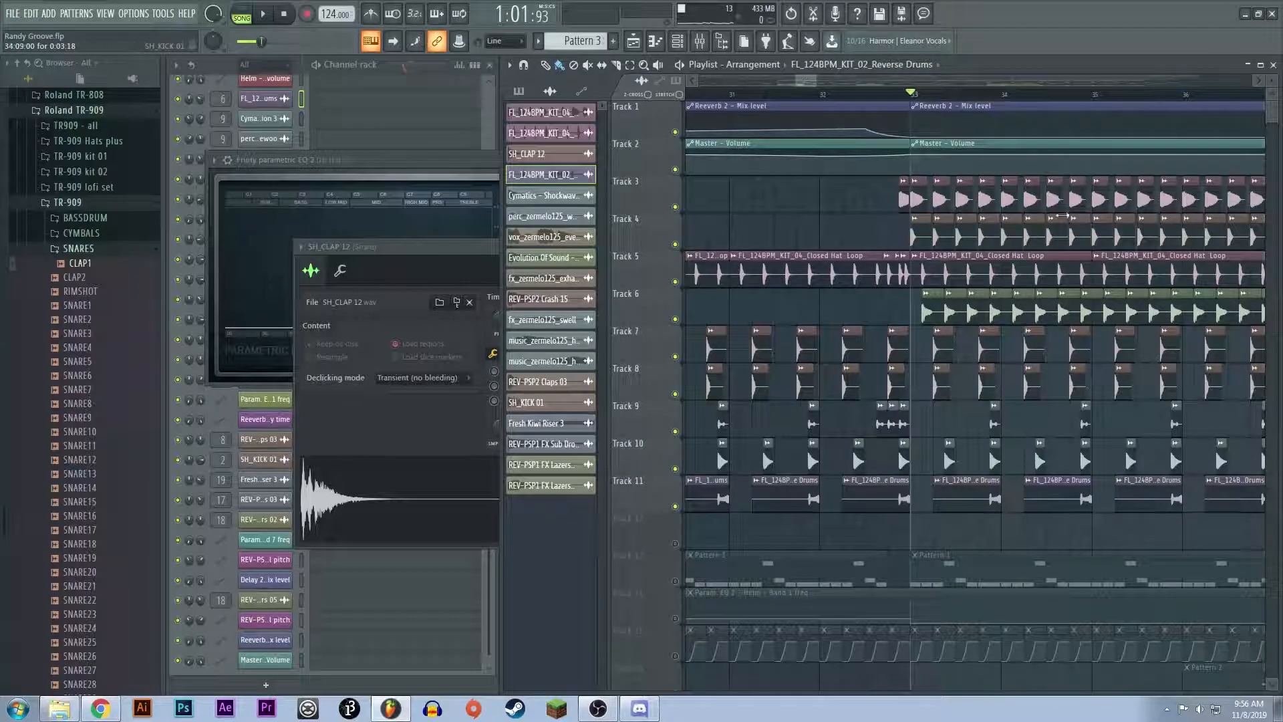
# Step: Unmute Tracks 13, 14 and 15, which hold the Pattern 1 bass clips and their automation
pyautogui.scroll(-5, 918, 234)
pyautogui.keyDown('ctrl'); pyautogui.scroll(-4, 953, 361); pyautogui.keyUp('ctrl')
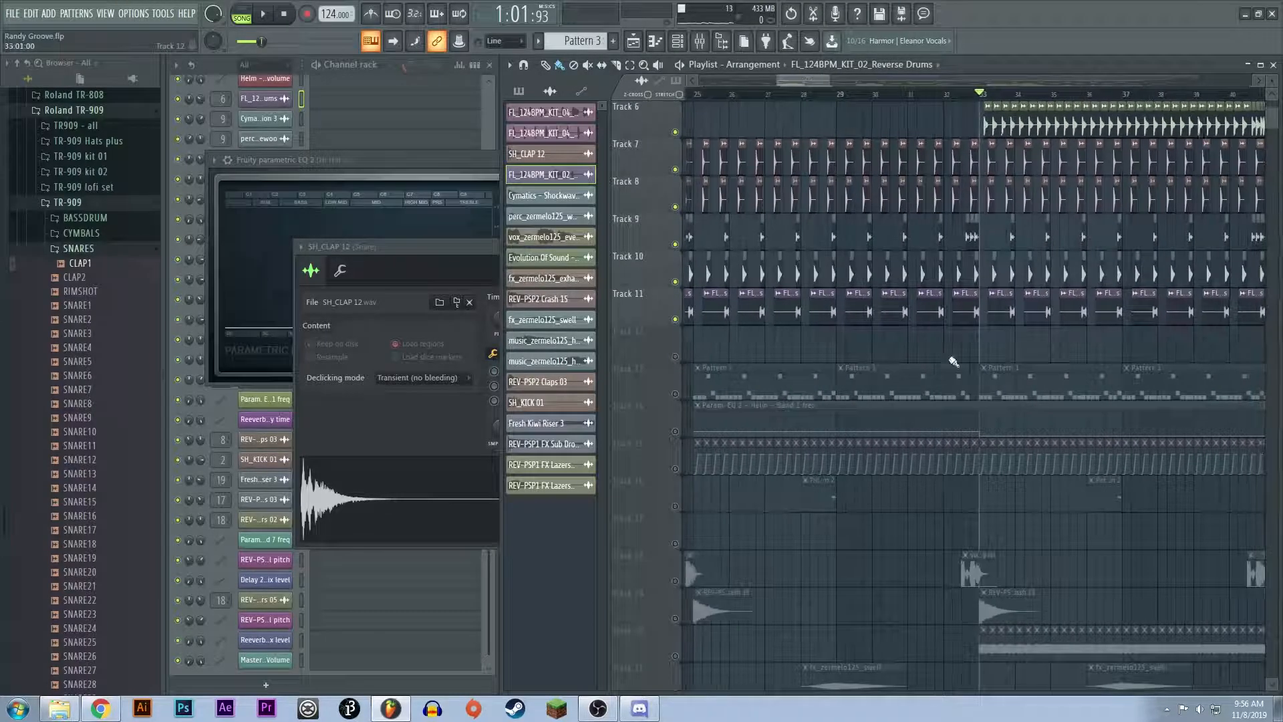
pyautogui.click(675, 394)
pyautogui.click(676, 431)
pyautogui.click(676, 468)
# Step: Mute Tracks 3 to 11 so that the bass on Track 13 is isolated from the drum layers
pyautogui.click(675, 319)
pyautogui.click(676, 282)
pyautogui.click(676, 244)
pyautogui.click(676, 206)
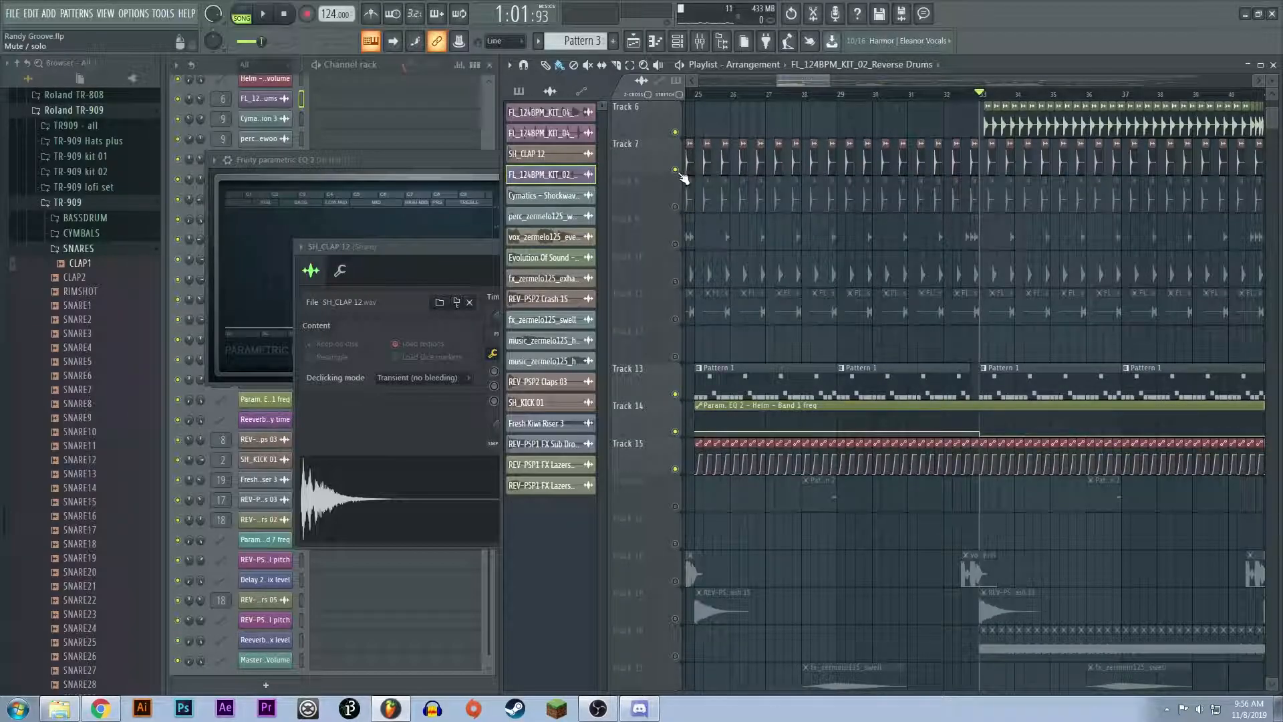
pyautogui.click(675, 169)
pyautogui.scroll(3, 678, 173)
pyautogui.click(676, 244)
pyautogui.click(675, 207)
pyautogui.click(675, 169)
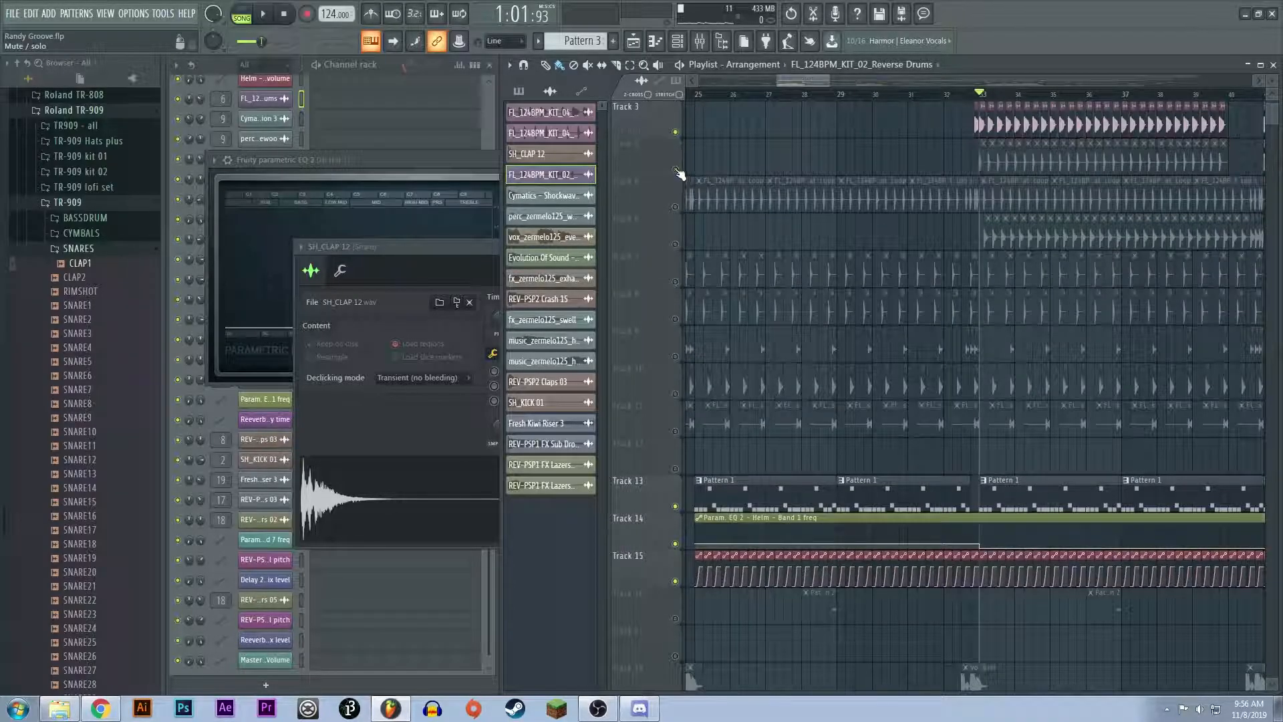
pyautogui.scroll(2, 678, 175)
pyautogui.click(676, 206)
# Step: View the Pattern 1 clips and automation around bar 33 and display the effects chain of the Helm mixer track
pyautogui.scroll(-5, 935, 334)
pyautogui.scroll(-3, 1048, 463)
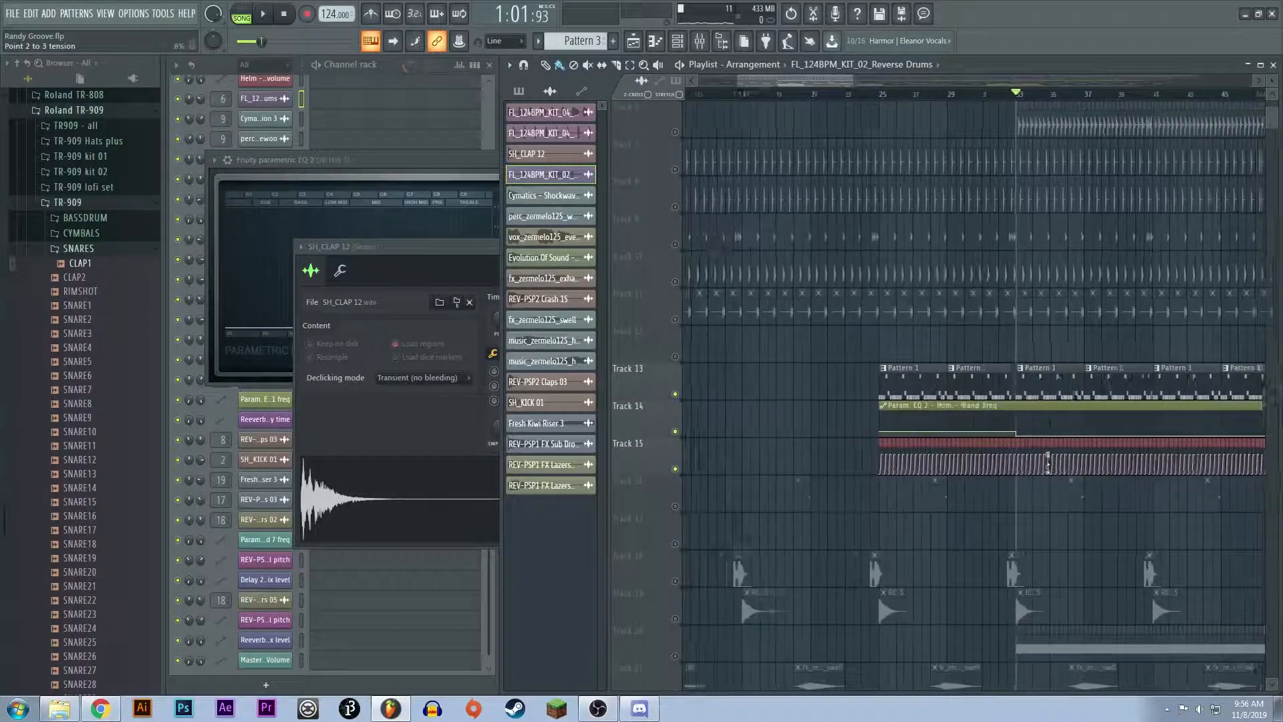
pyautogui.scroll(4, 1048, 463)
pyautogui.moveTo(804, 79); pyautogui.dragTo(808, 79)
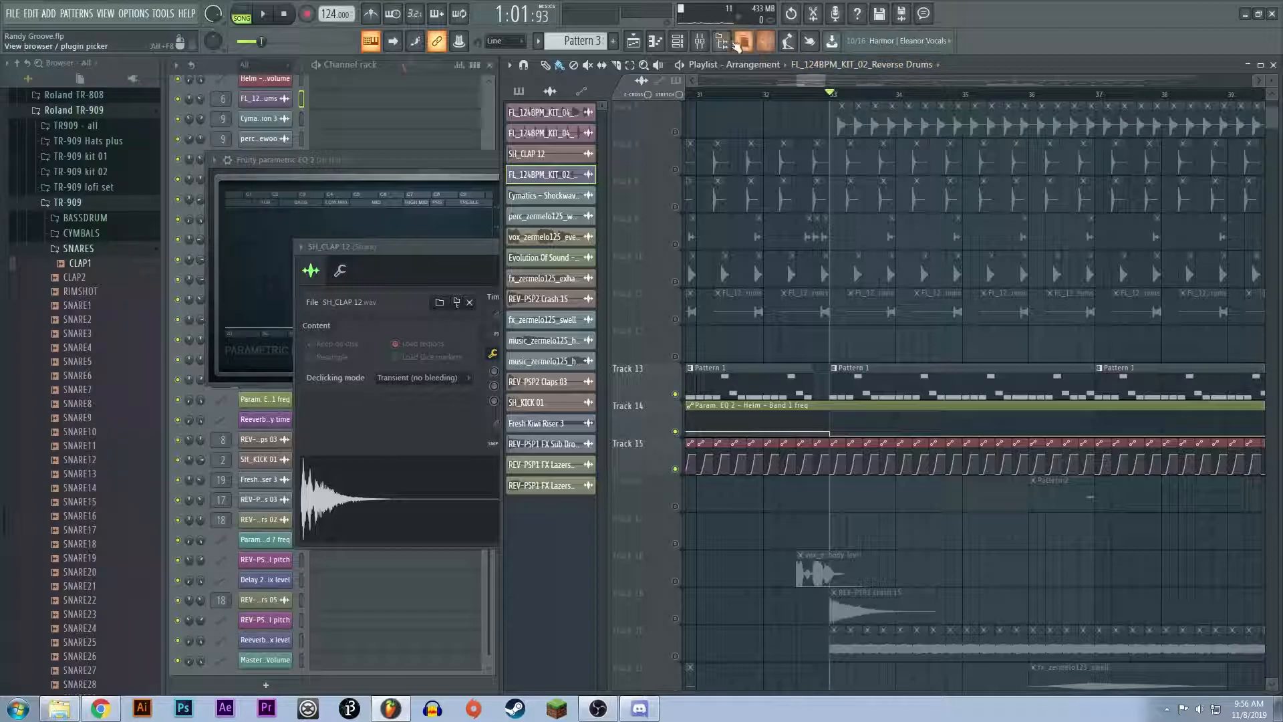
pyautogui.press('F9')
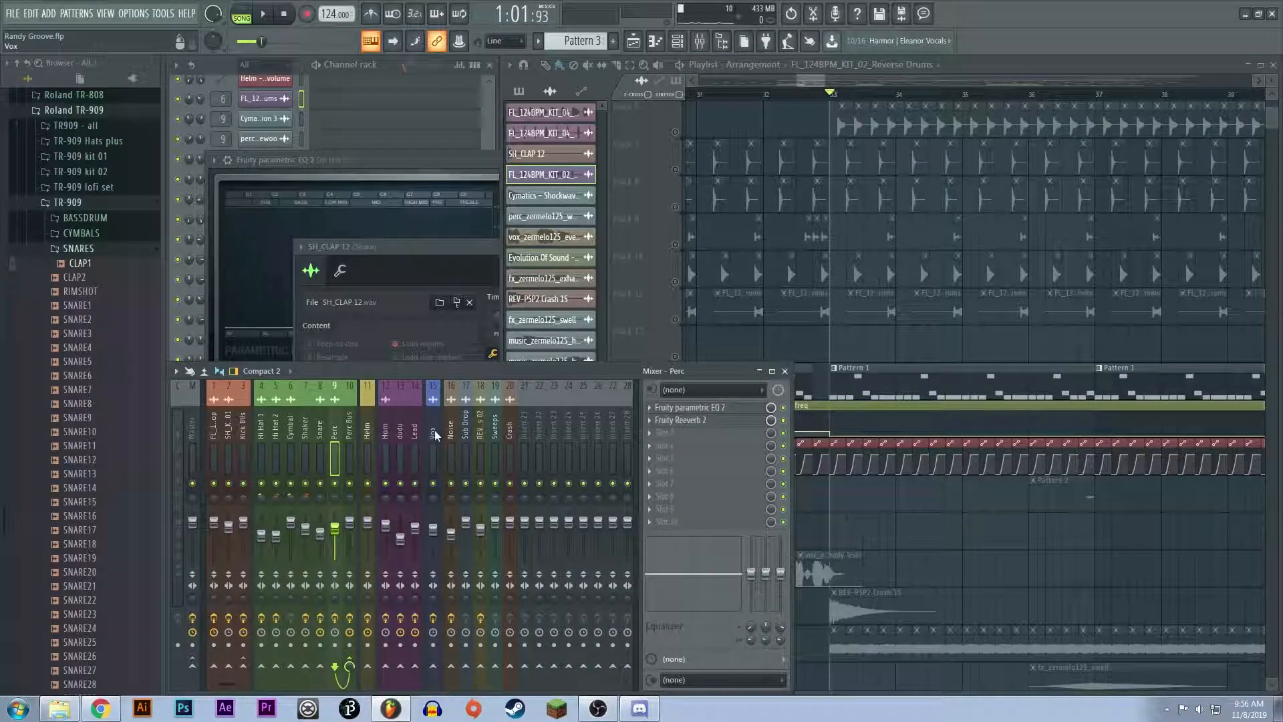
pyautogui.click(366, 447)
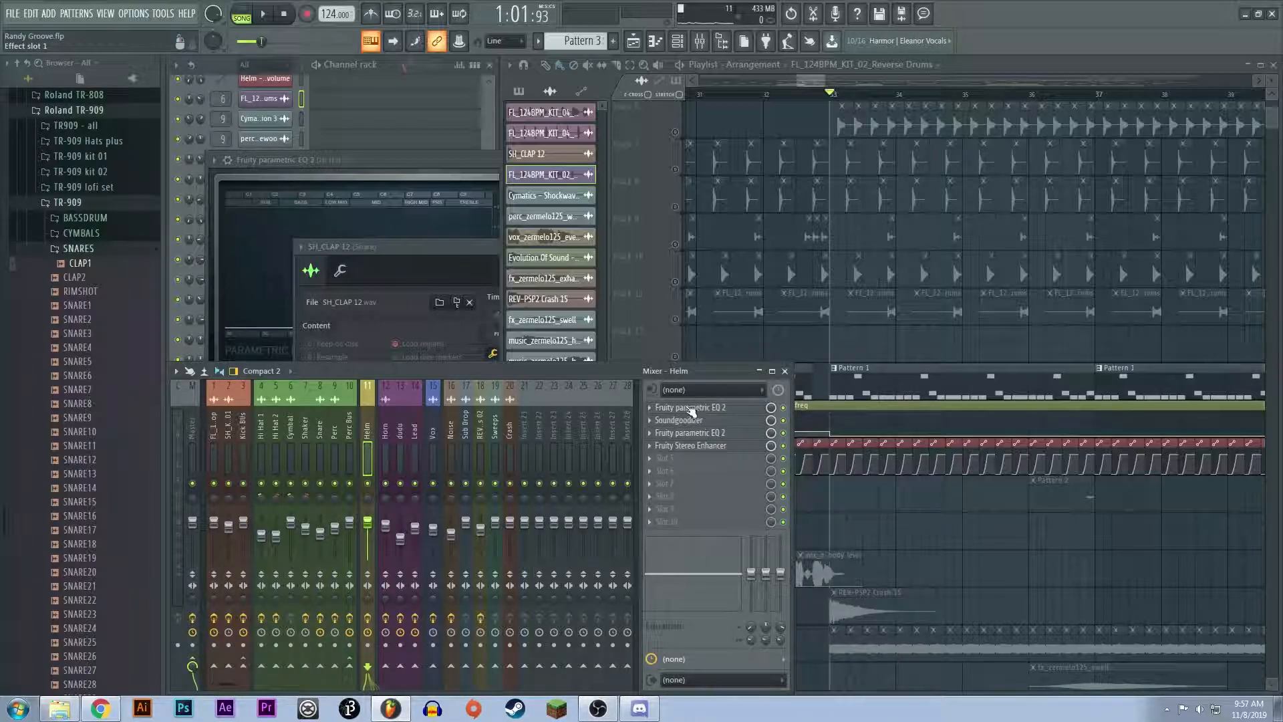
# Step: Select the Pattern 1 clip on Track 13 and open its Helm synth to examine the oscillator, filter and envelope settings
pyautogui.click(882, 387)
pyautogui.click(374, 76)
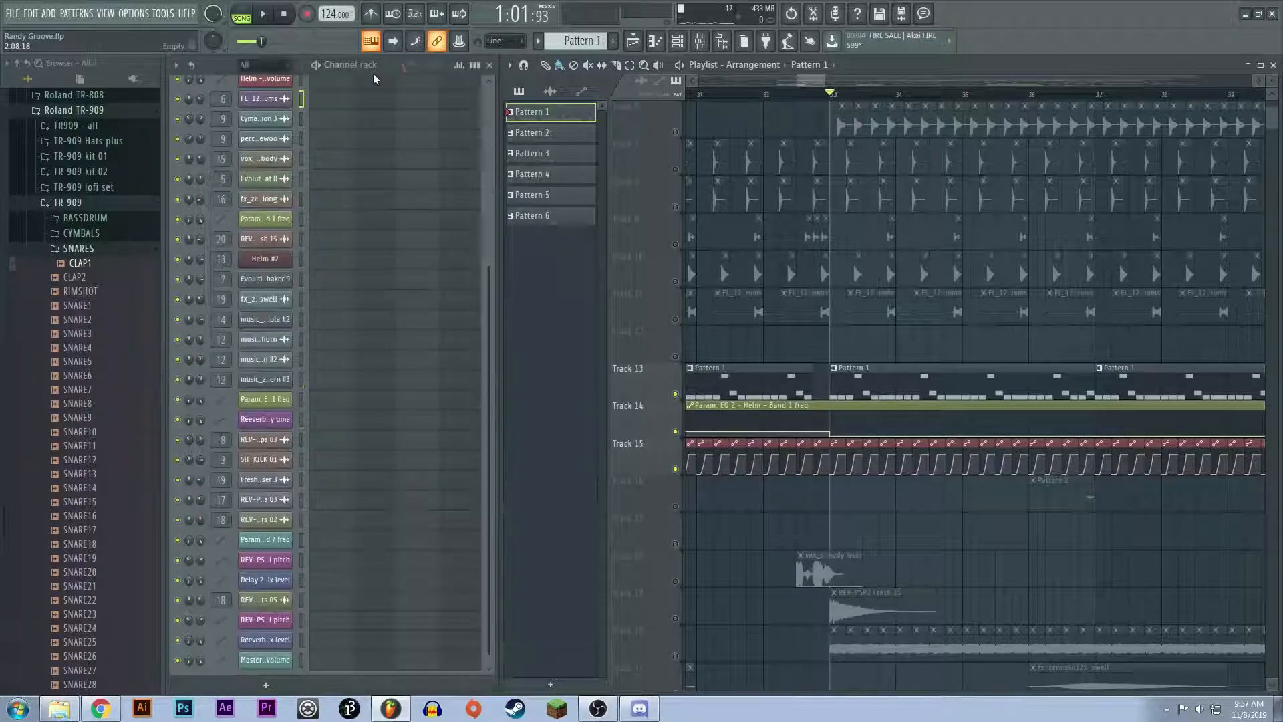
pyautogui.scroll(9, 352, 381)
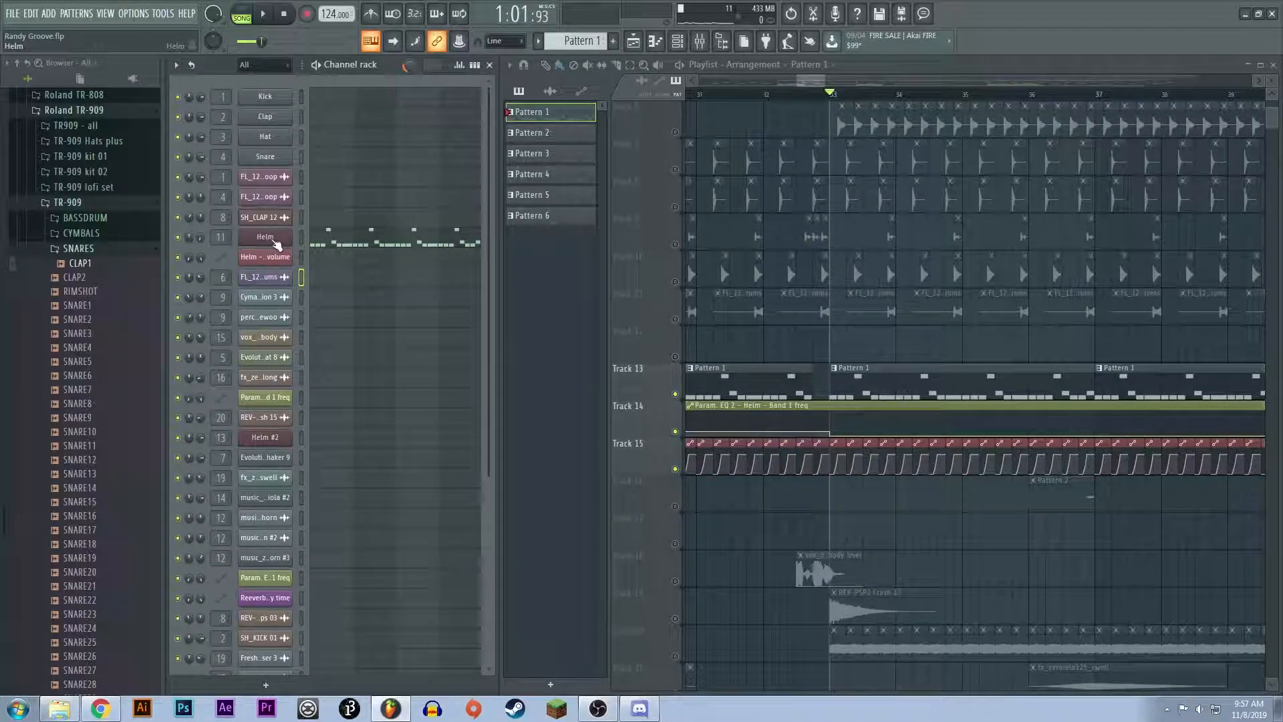
pyautogui.click(262, 237)
pyautogui.moveTo(546, 112)
pyautogui.mouseDown()
pyautogui.moveTo(530, 130)
pyautogui.moveTo(521, 115)
pyautogui.mouseUp()
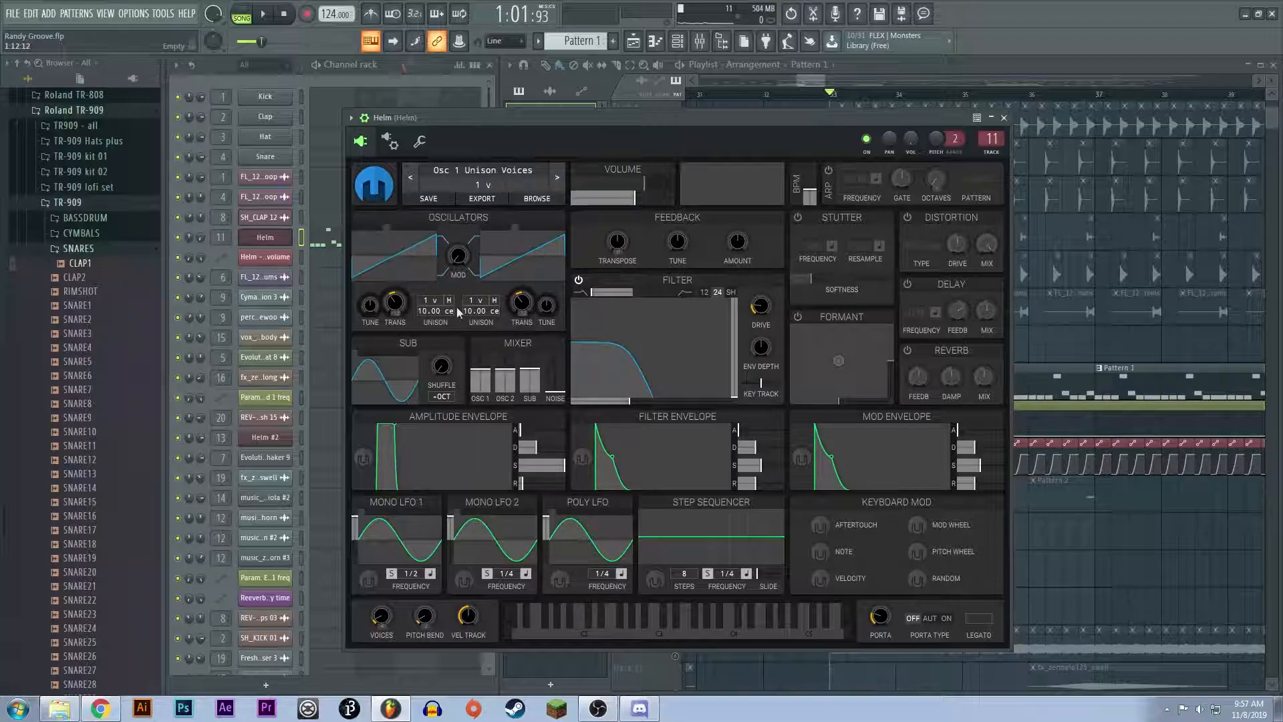
pyautogui.moveTo(836, 118)
pyautogui.mouseDown()
pyautogui.moveTo(829, 139)
pyautogui.moveTo(852, 125)
pyautogui.mouseUp()
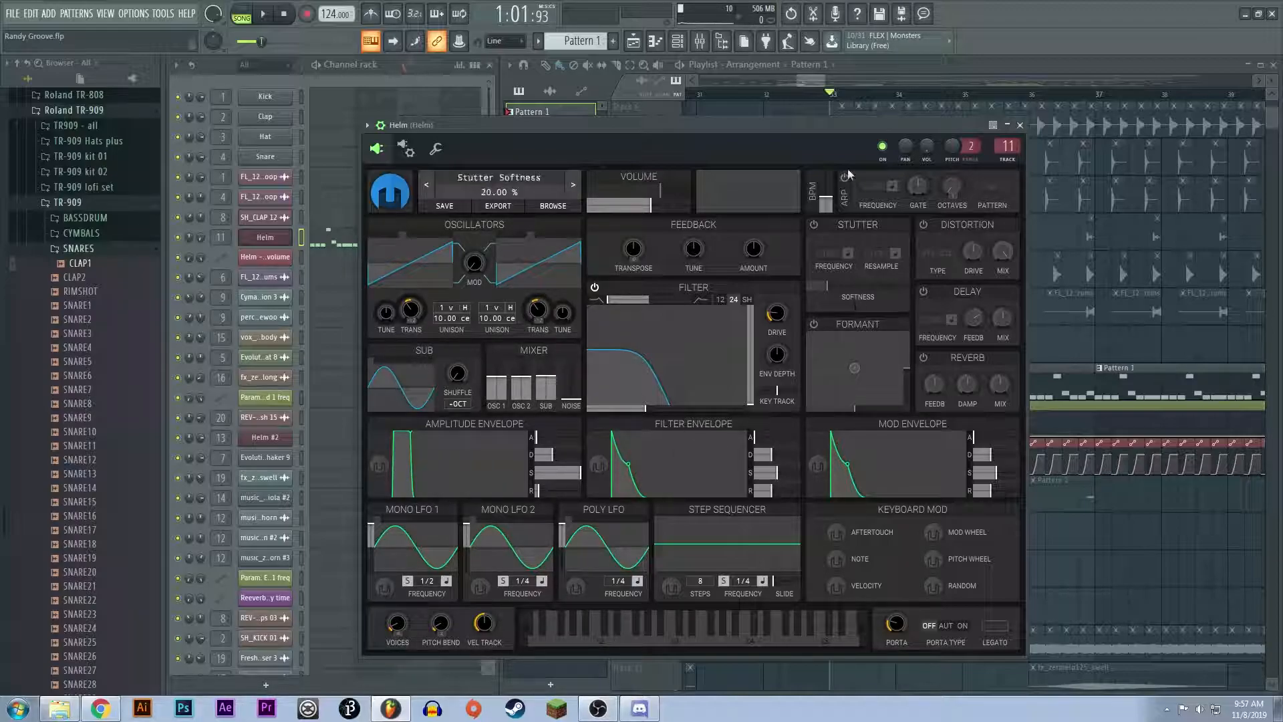
# Step: Select the Param. EQ 2 - Helm - Band 1 freq automation clip on Track 14 and examine its change at bar 33
pyautogui.click(812, 86)
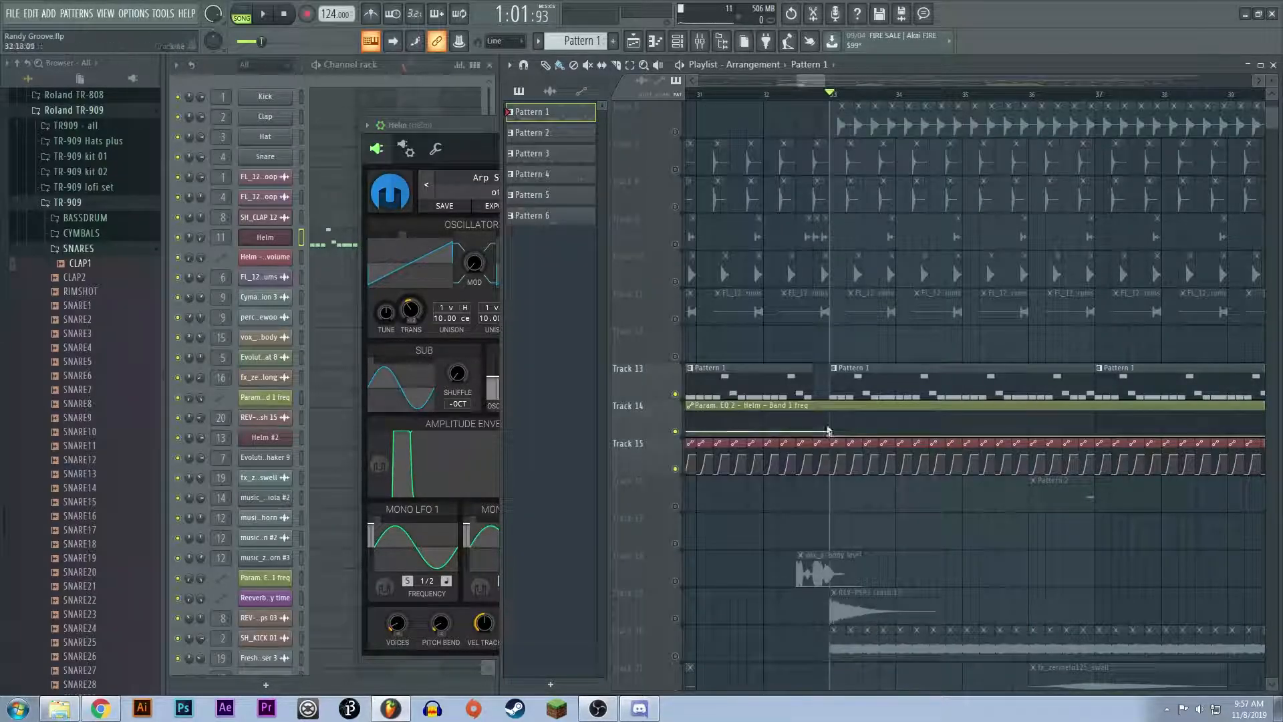
pyautogui.scroll(4, 858, 401)
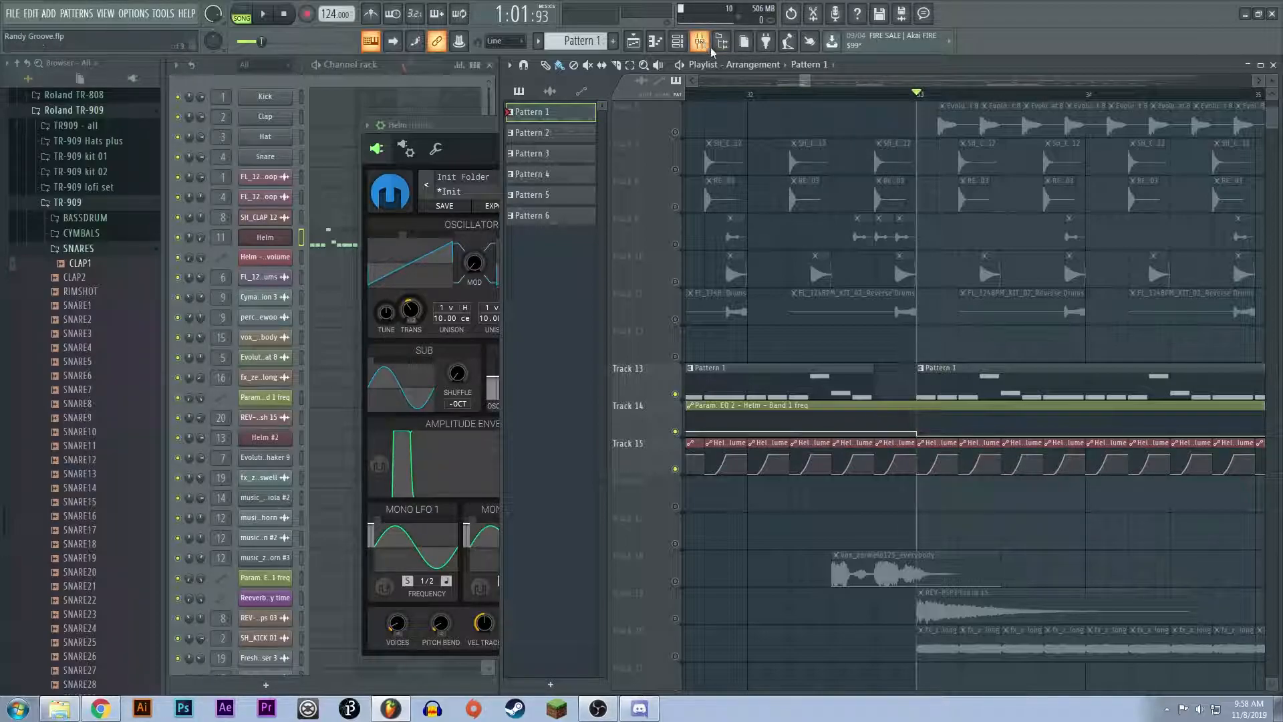
pyautogui.scroll(-2, 868, 405)
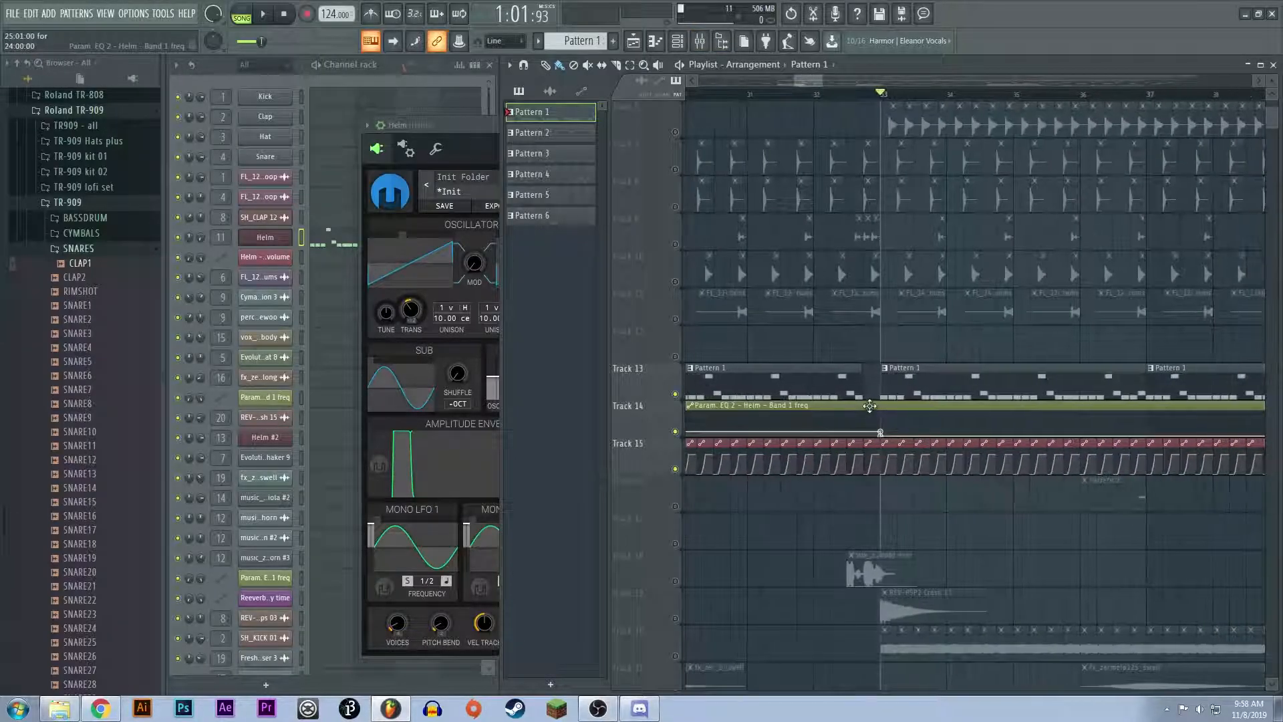
pyautogui.click(868, 405)
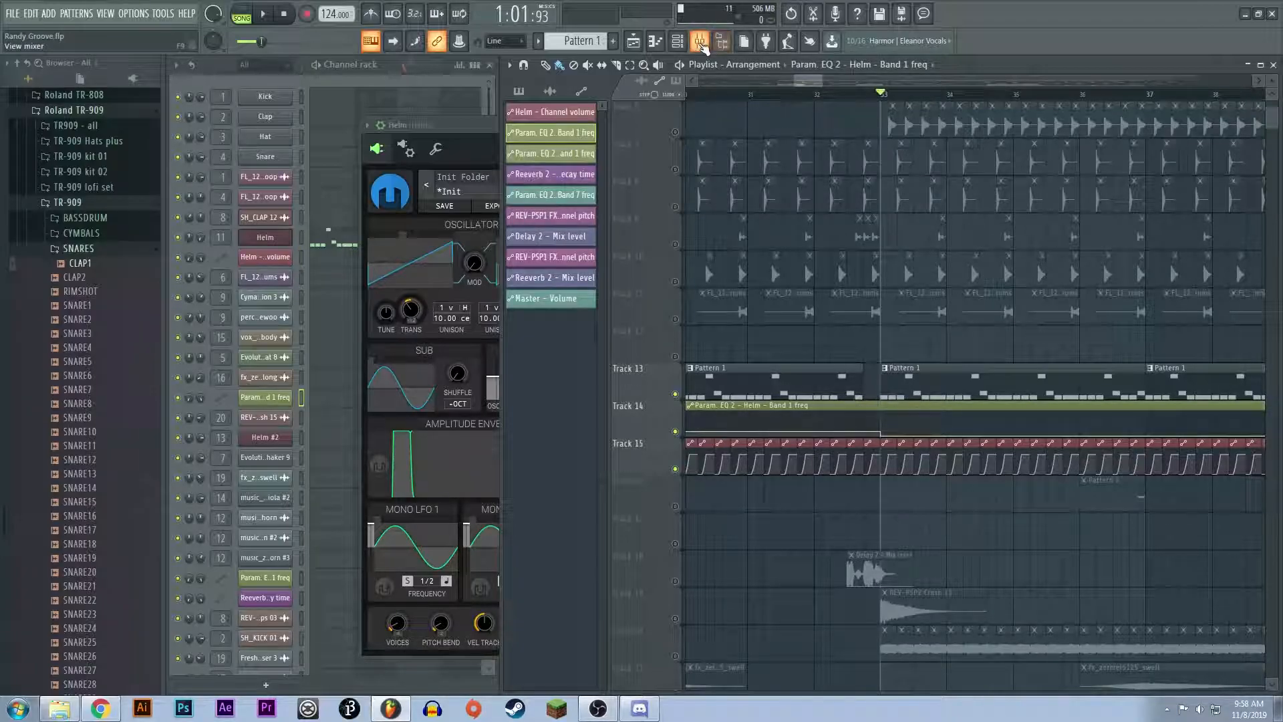
pyautogui.scroll(-4, 902, 352)
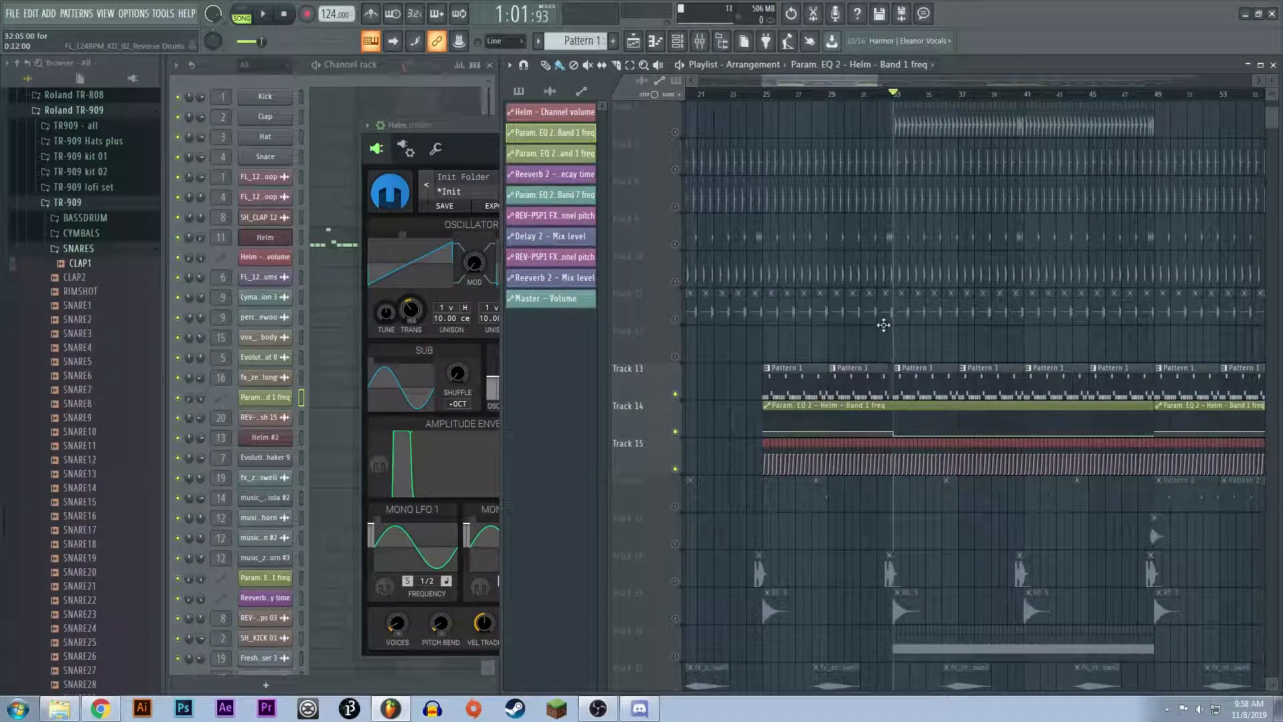
# Step: Open the first Fruity parametric EQ 2 on the Helm mixer track and check its curve with the playback position in bar 27
pyautogui.click(700, 41)
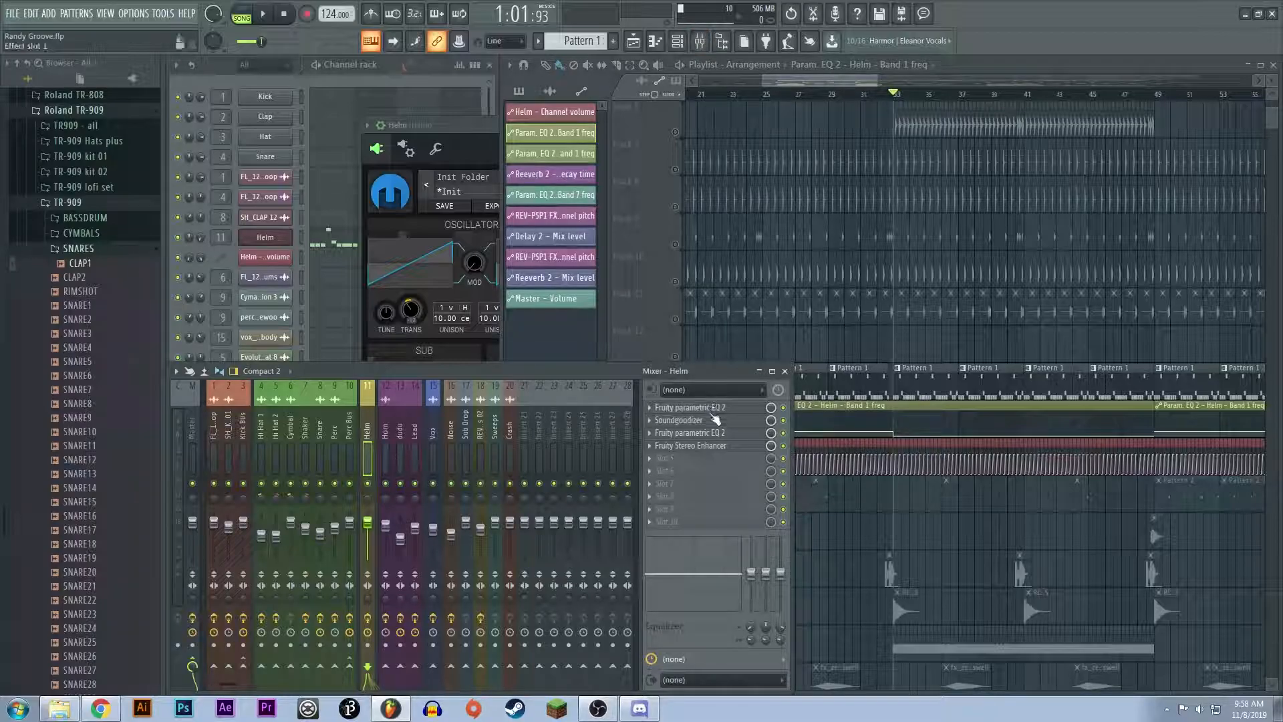
pyautogui.click(709, 412)
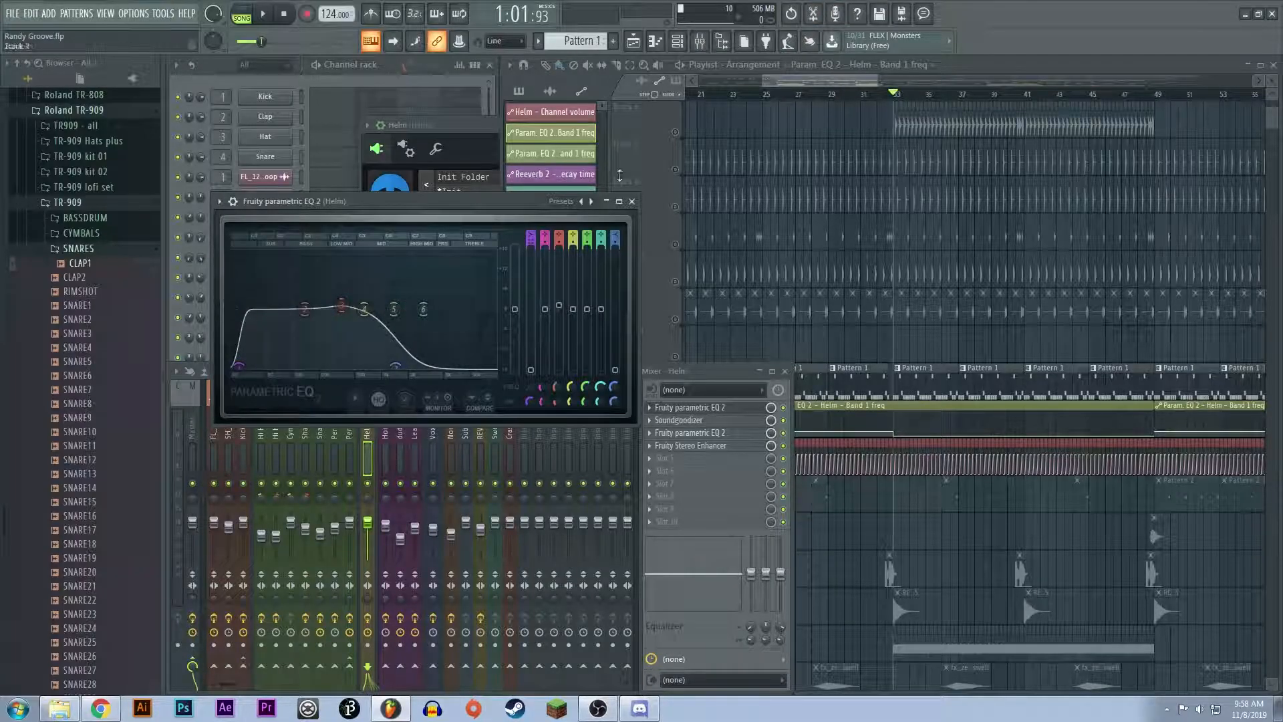
pyautogui.click(801, 100)
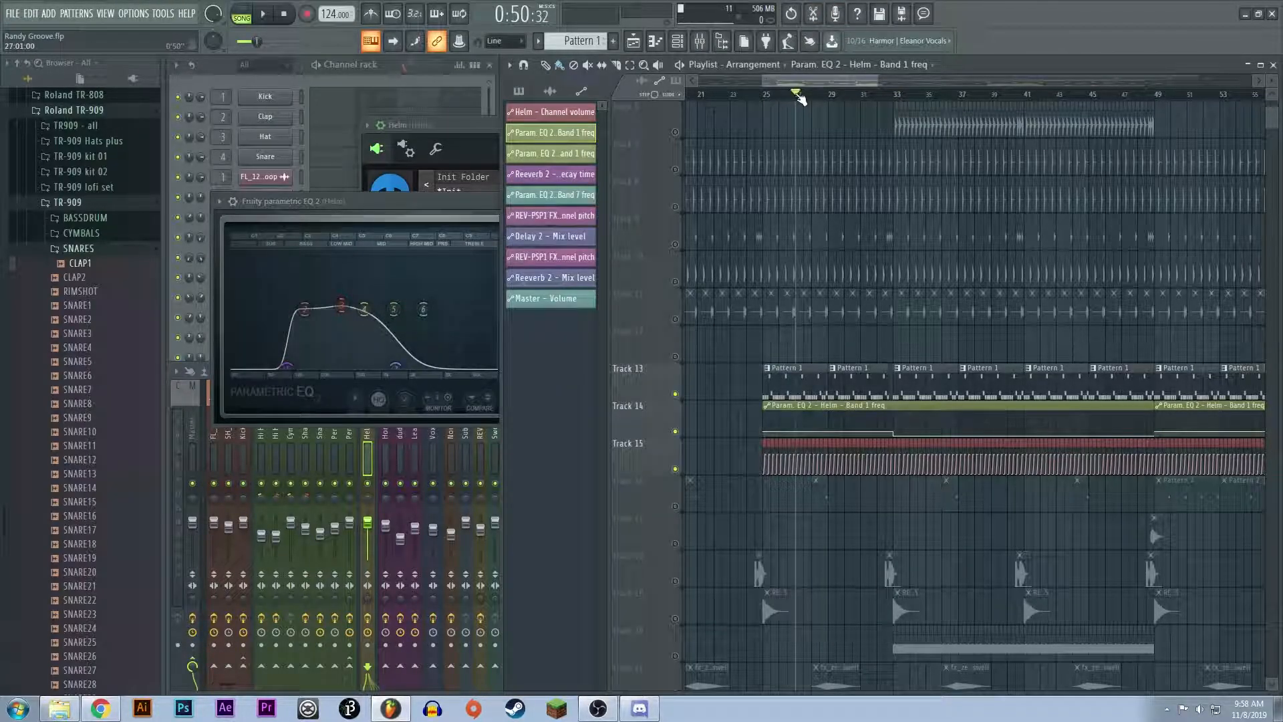
pyautogui.click(372, 226)
pyautogui.scroll(5, 779, 200)
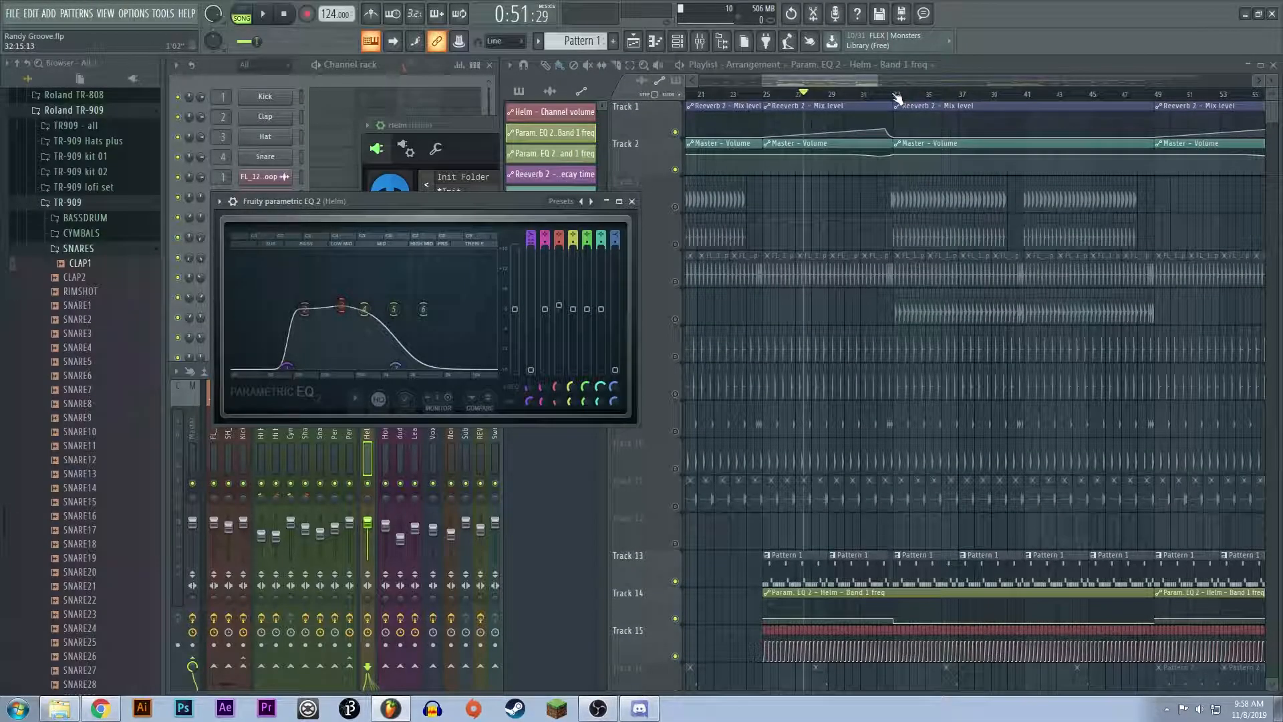
pyautogui.scroll(-1, 913, 285)
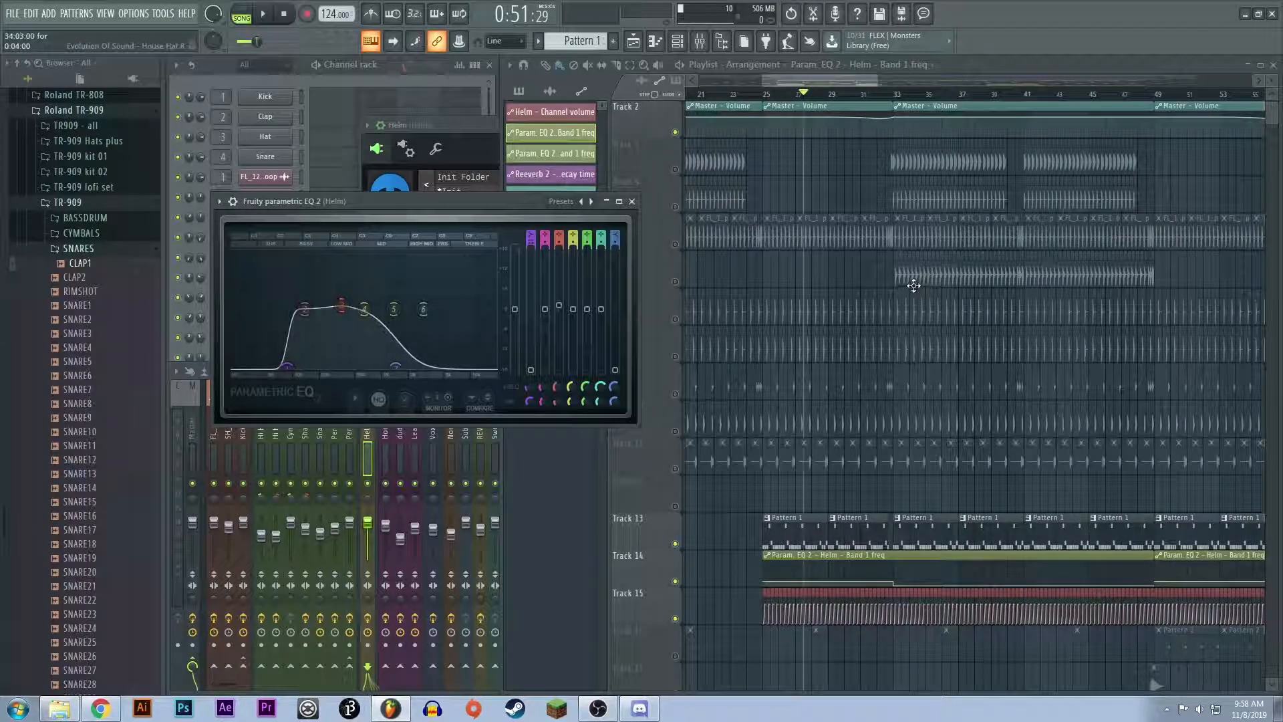
# Step: Mark bars 25 to 32 and bars 33 to 48 in turn to compare the Helm EQ's low cut between the two sections
pyautogui.moveTo(897, 97)
pyautogui.mouseDown()
pyautogui.moveTo(1145, 99)
pyautogui.moveTo(688, 107)
pyautogui.moveTo(767, 125)
pyautogui.moveTo(893, 100)
pyautogui.mouseUp()
pyautogui.keyDown('ctrl'); pyautogui.click(768, 107); pyautogui.keyUp('ctrl')
pyautogui.click(772, 99)
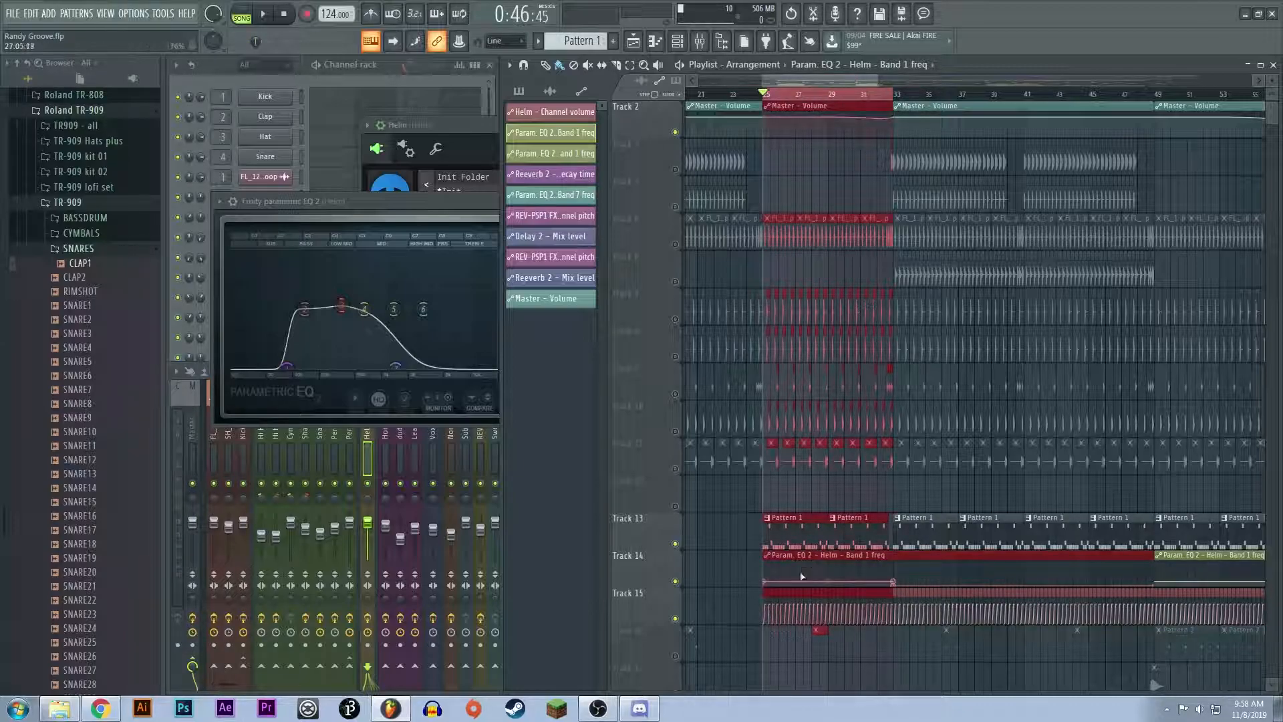
pyautogui.click(817, 520)
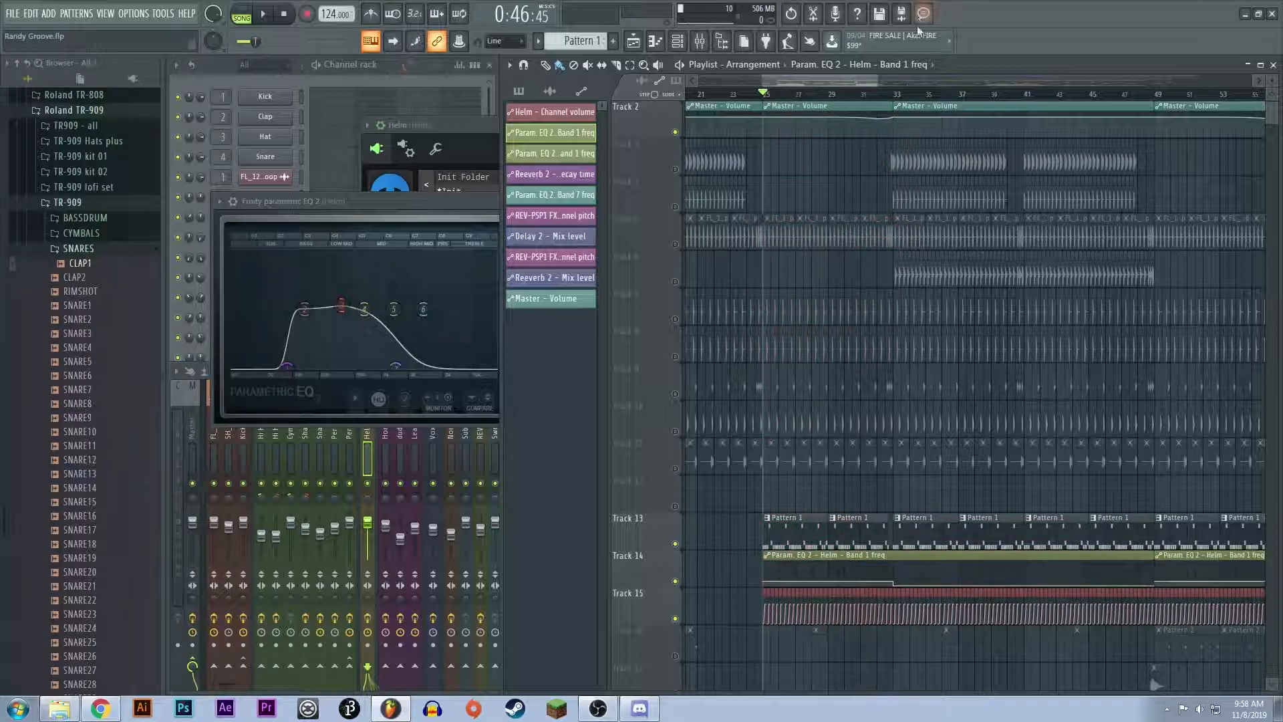
pyautogui.moveTo(901, 95); pyautogui.dragTo(1154, 96)
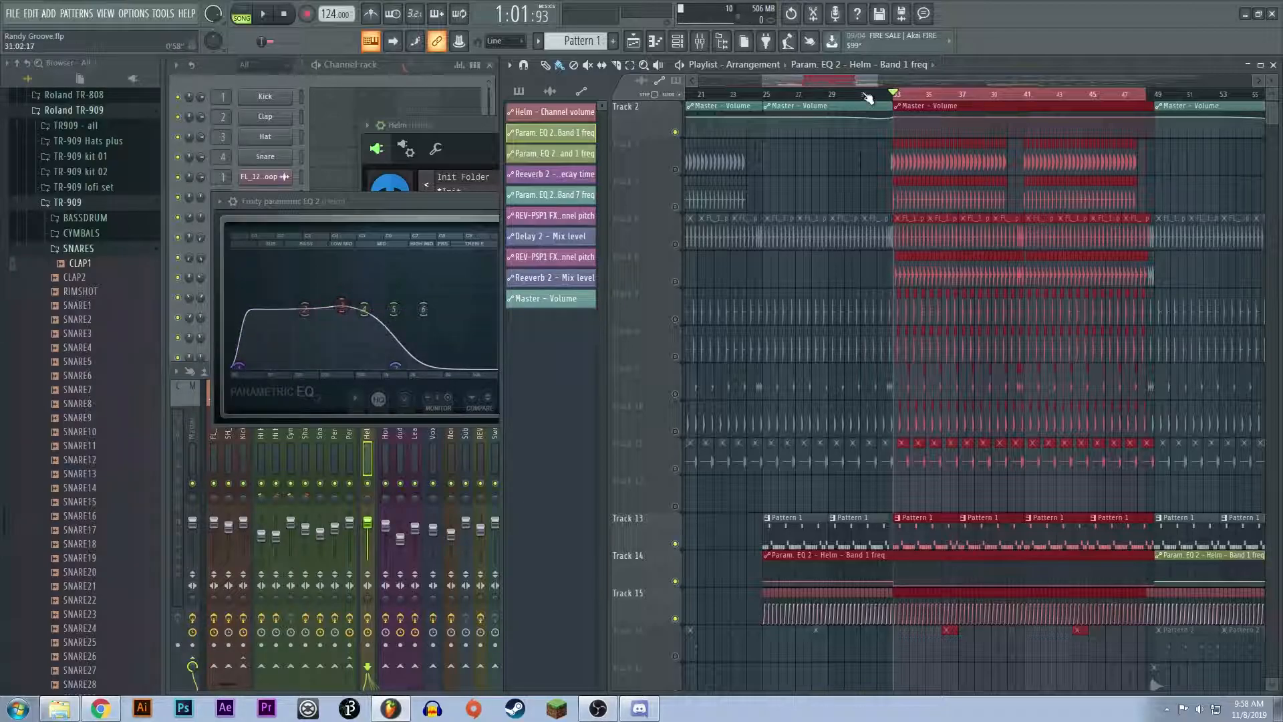
pyautogui.moveTo(861, 94); pyautogui.dragTo(811, 95)
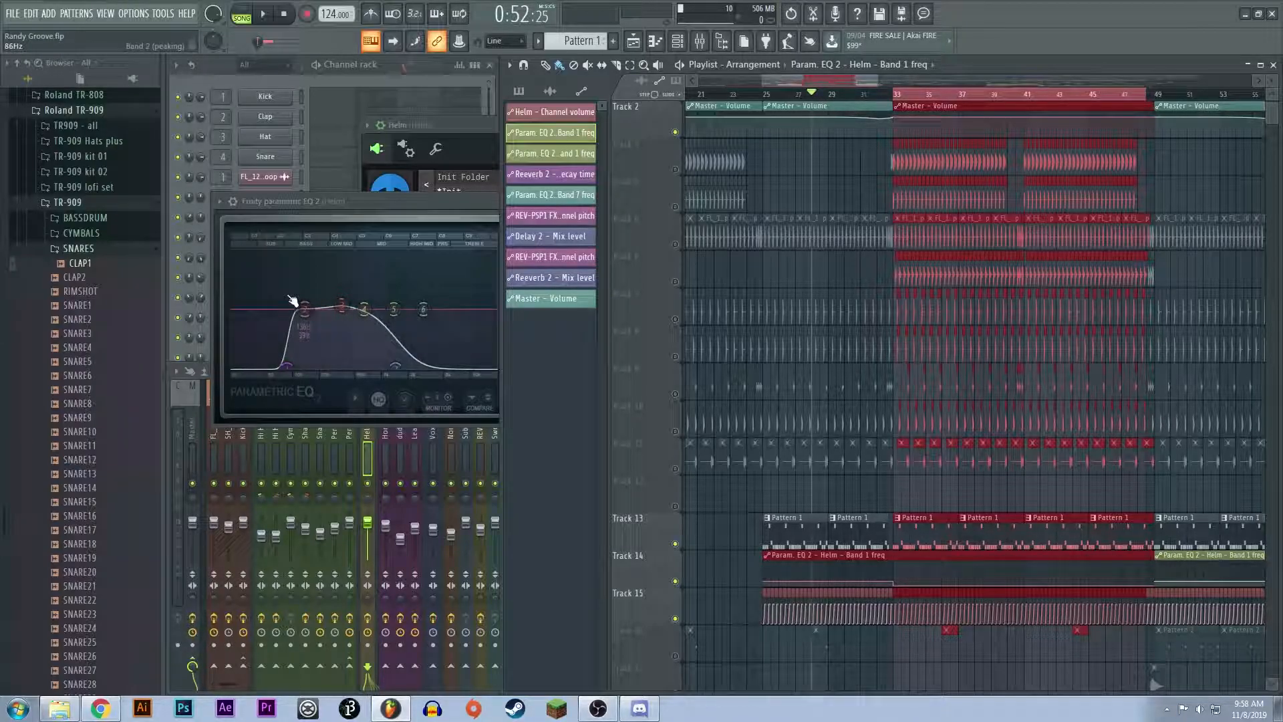
# Step: Clear the selection and audition the isolated Helm bass from bar 32 into bar 33
pyautogui.click(859, 85)
pyautogui.click(880, 94)
pyautogui.press('space')
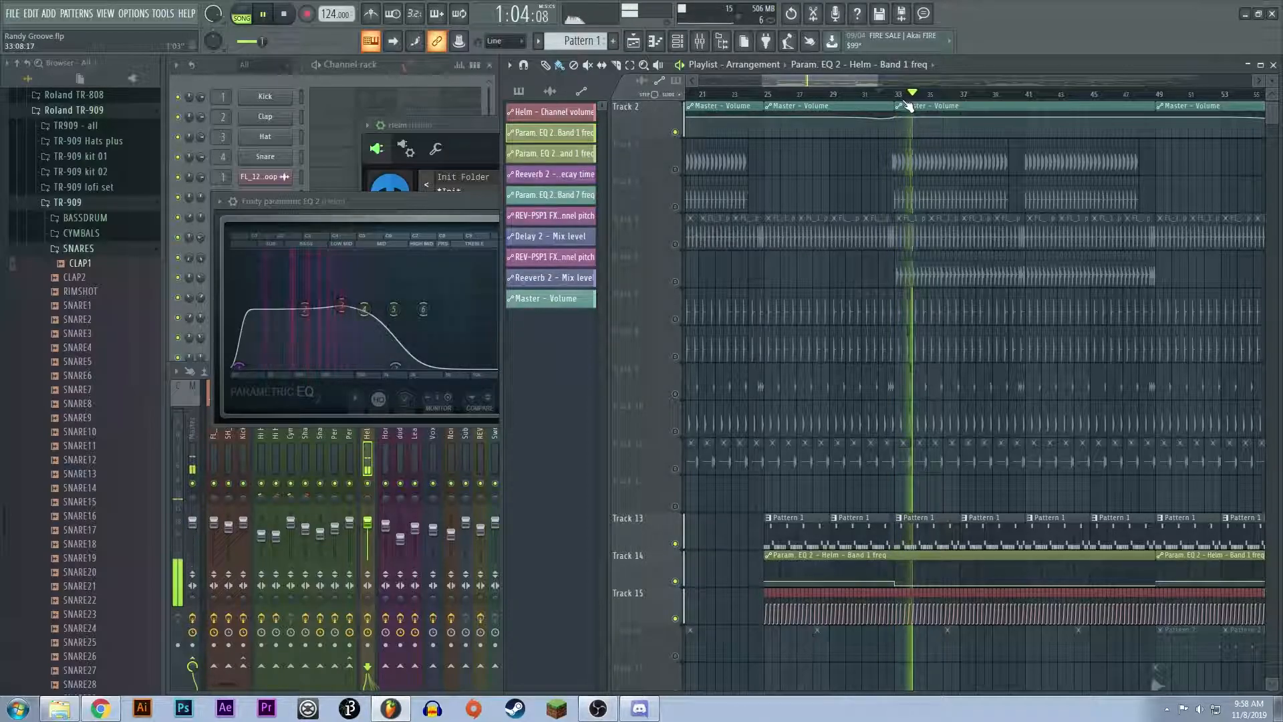
pyautogui.press('space')
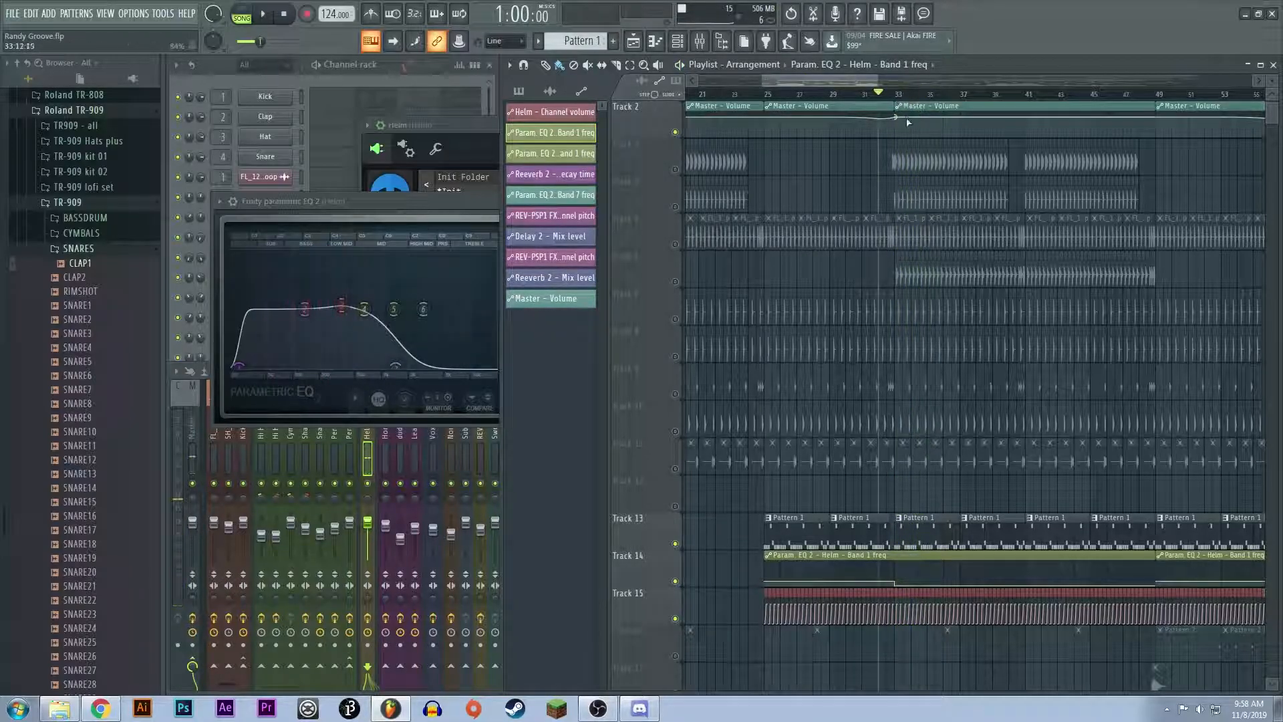
# Step: Unmute Tracks 3 and 4 and audition the kick together with the Helm bass from bar 32 through the change at bar 33
pyautogui.click(675, 169)
pyautogui.click(676, 208)
pyautogui.press('space')
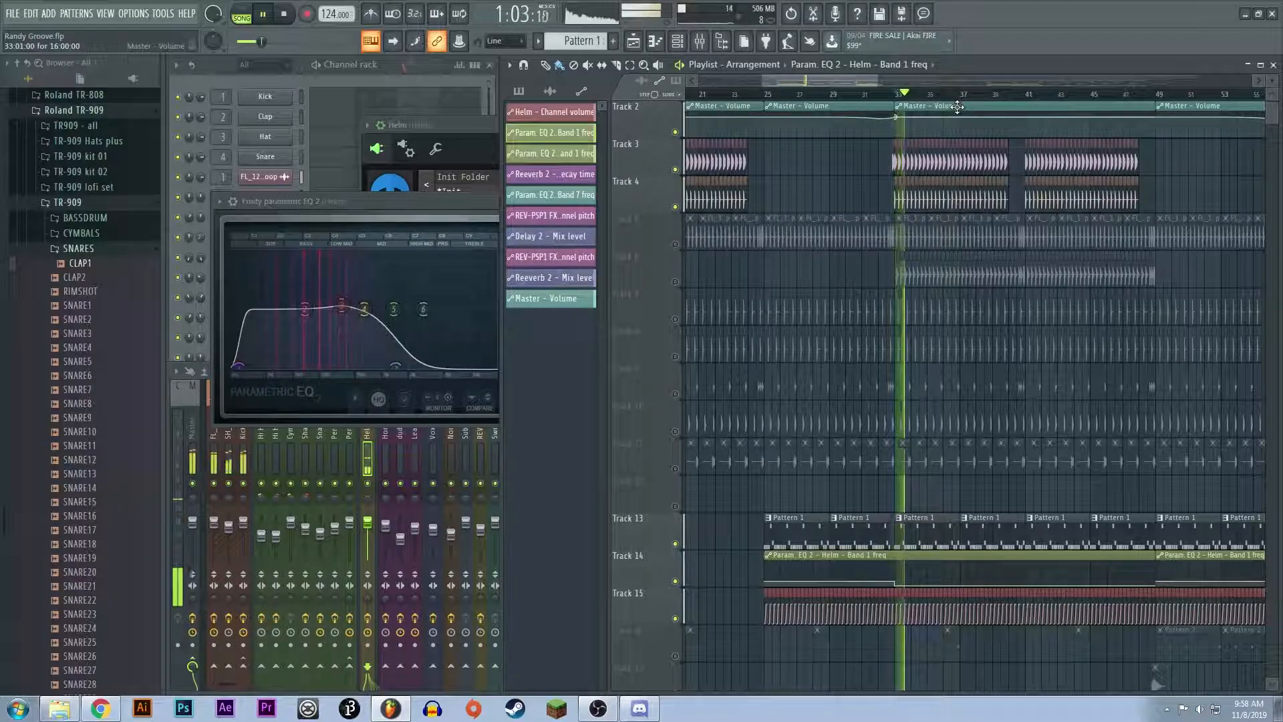
pyautogui.scroll(-4, 958, 458)
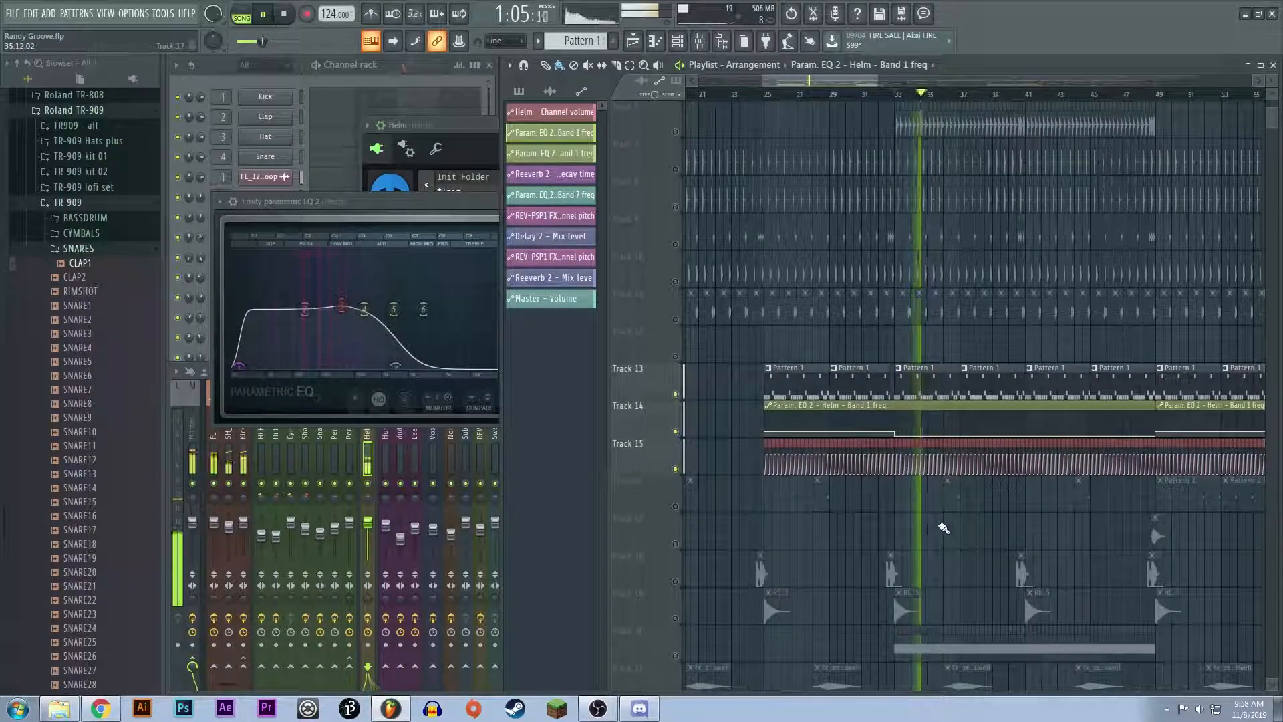
pyautogui.press('space')
pyautogui.scroll(6, 896, 507)
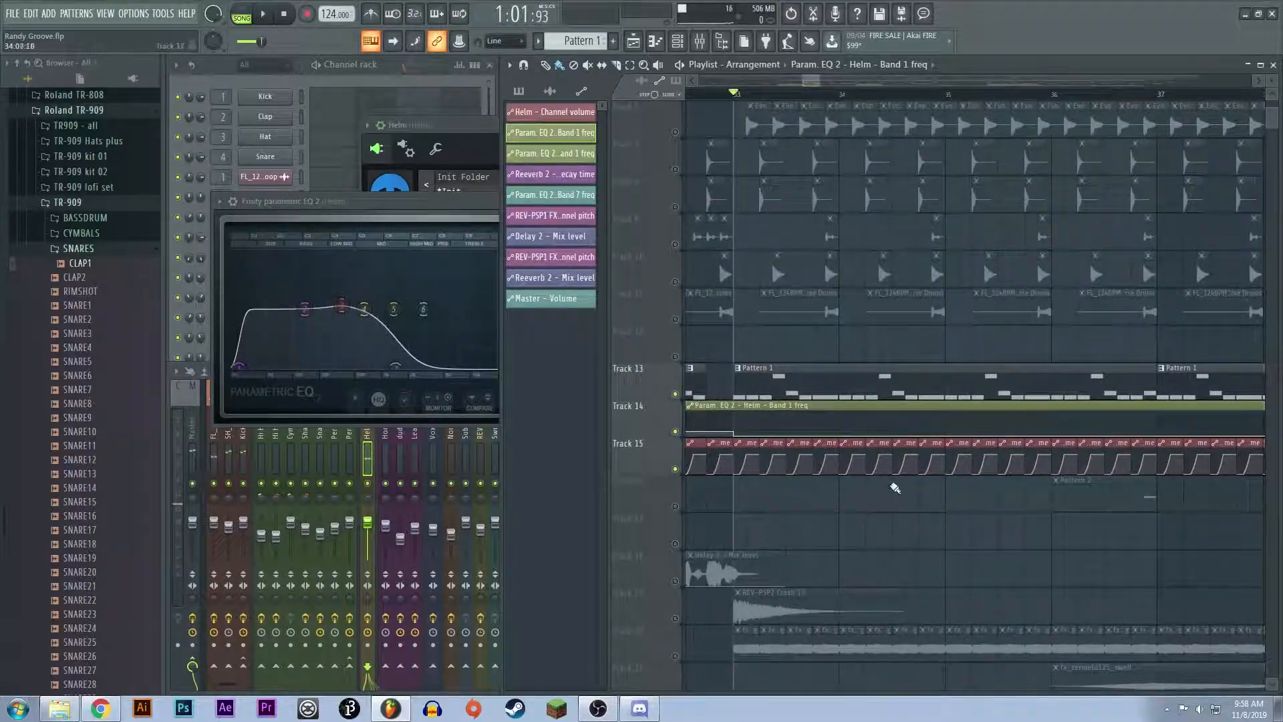
# Step: Examine the Soundgoodizer and the second Fruity parametric EQ 2 on the Helm mixer track, and close that EQ's window
pyautogui.click(372, 457)
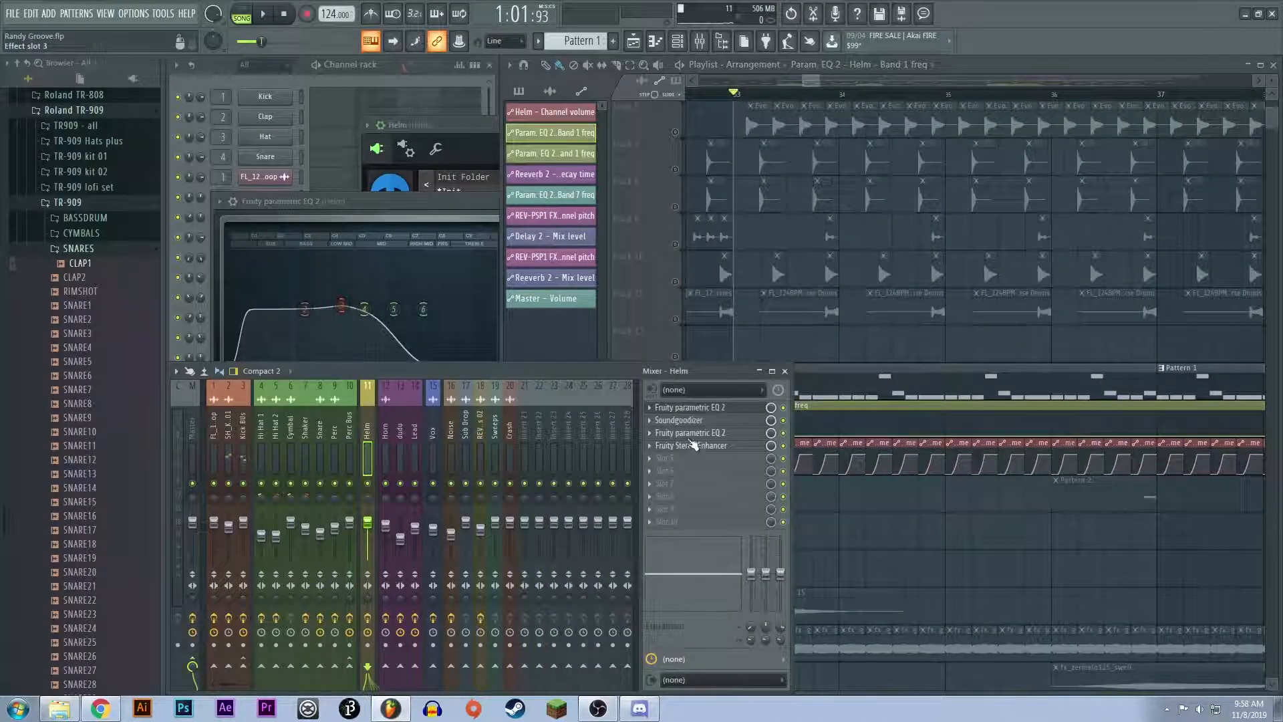
pyautogui.click(697, 420)
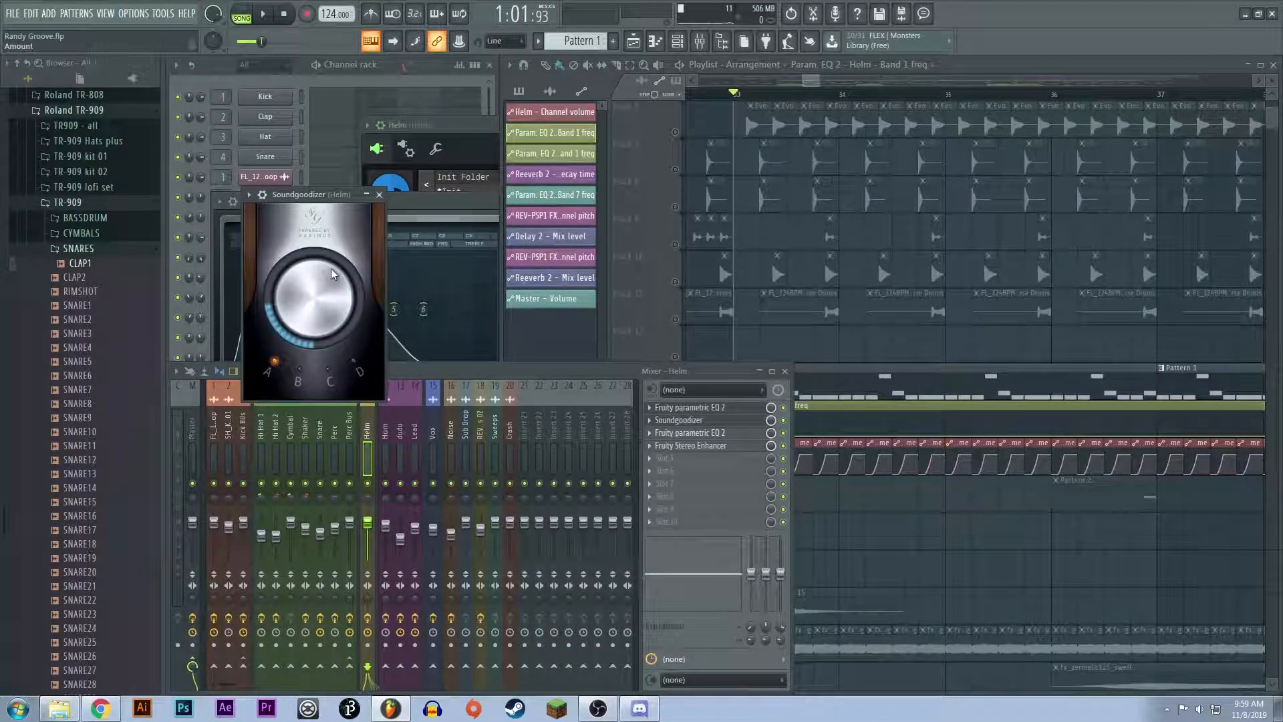
pyautogui.click(717, 437)
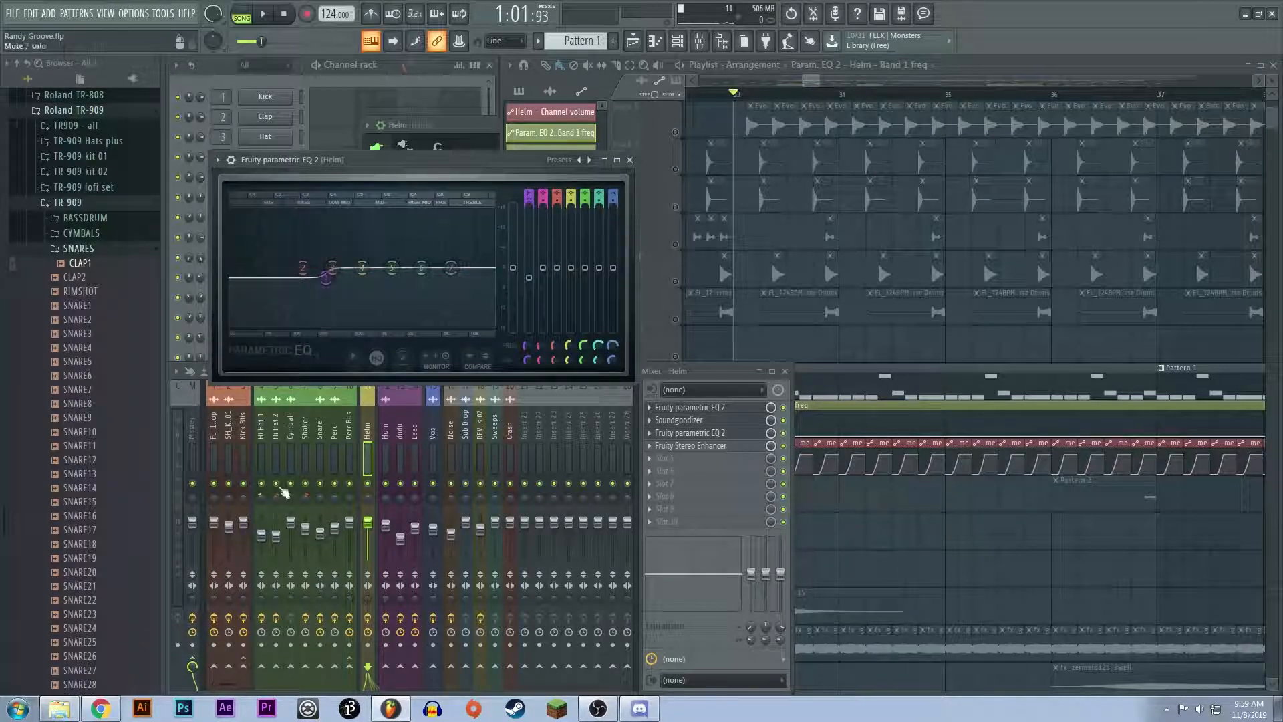
pyautogui.click(638, 162)
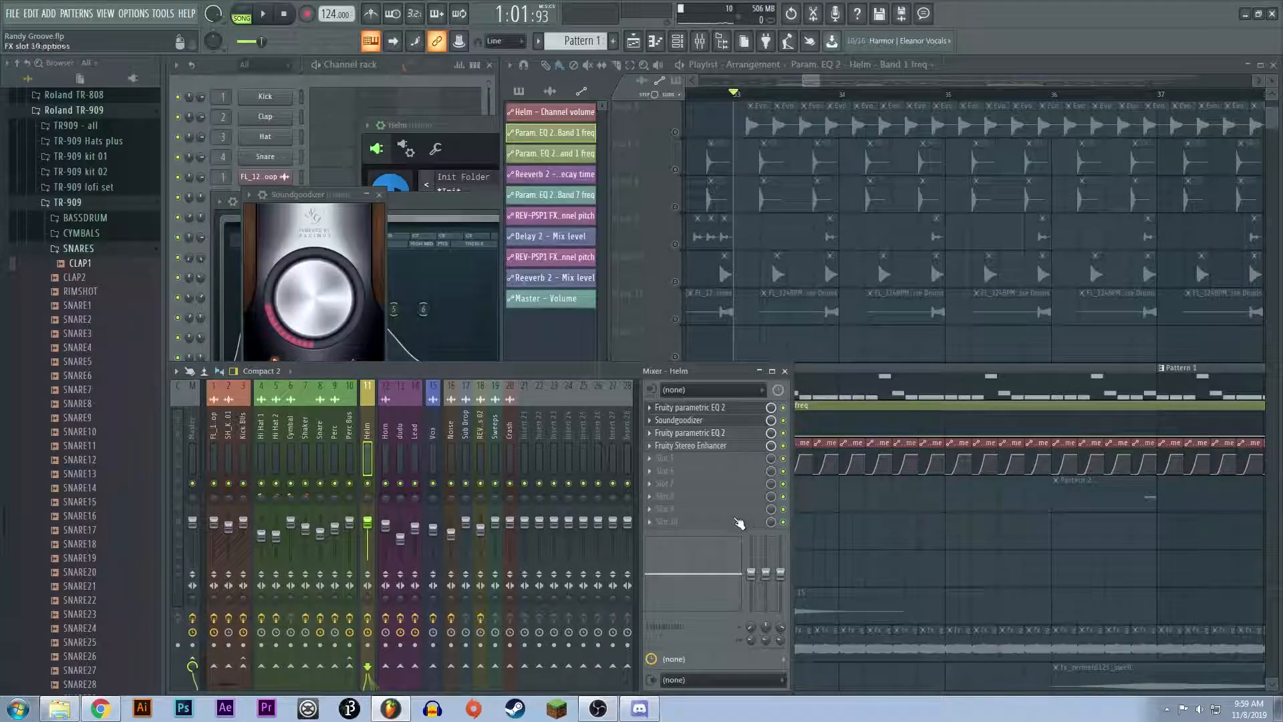
# Step: Check the Fruity Stereo Enhancer on the Helm mixer track, bring up the Helm synth again and close its window
pyautogui.click(727, 447)
pyautogui.click(488, 177)
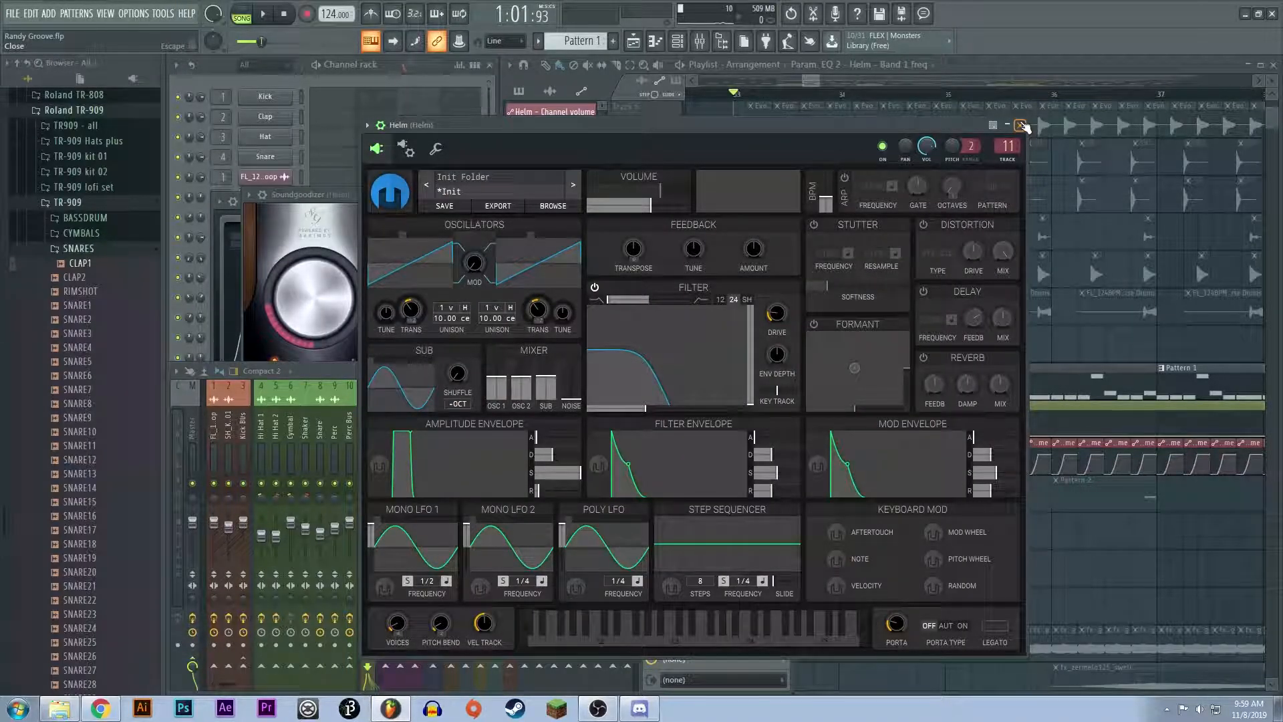
pyautogui.click(1021, 125)
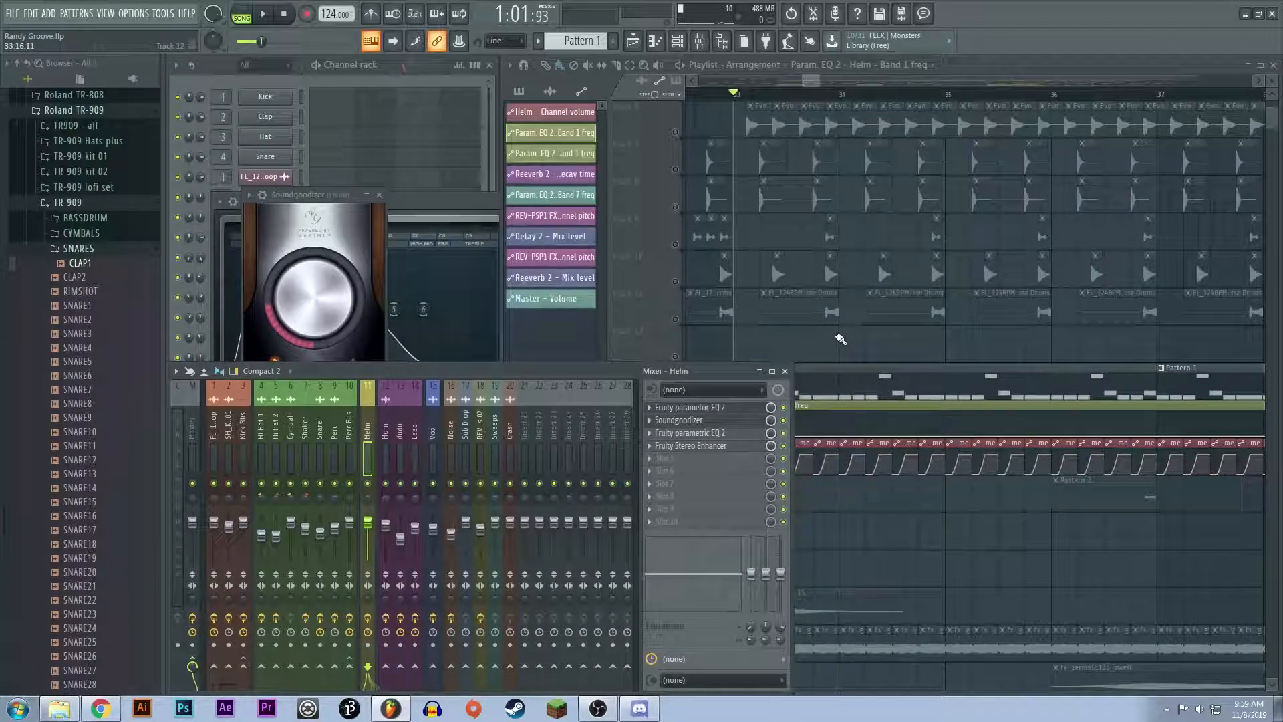
pyautogui.scroll(-5, 803, 266)
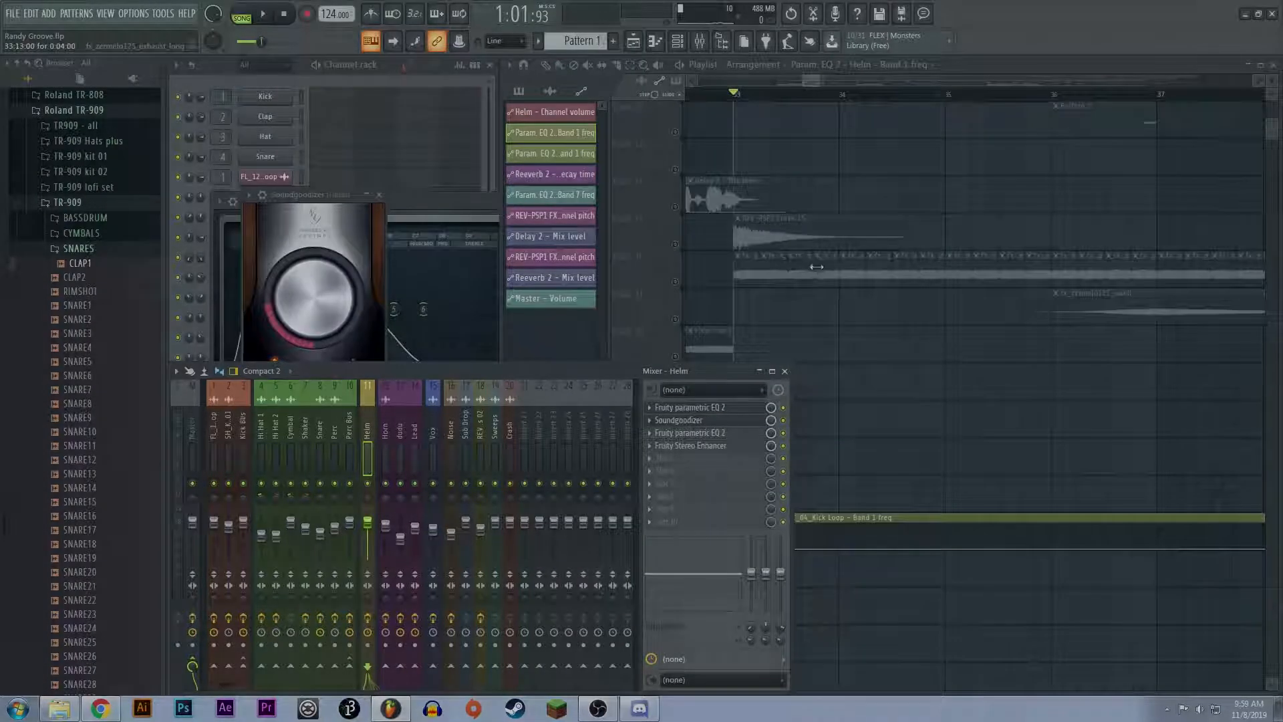